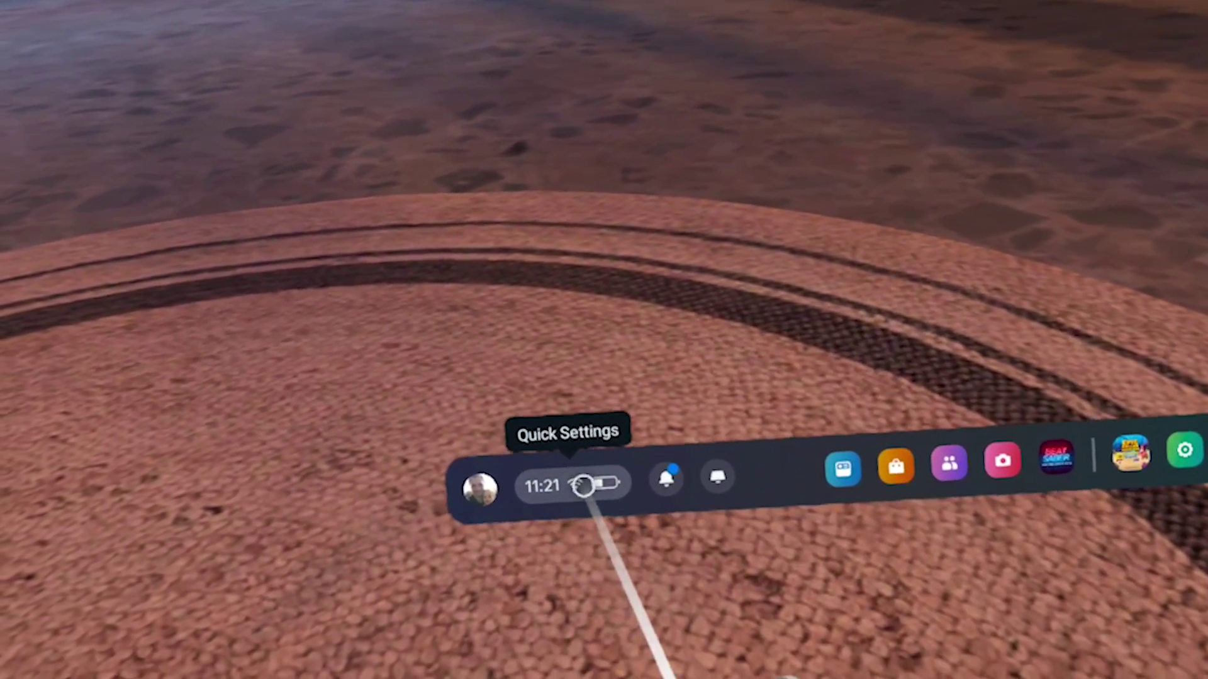
Open Quick Settings and turn on Switch distance for the panels.
{"action": "left_click", "coordinate": [582, 485]}
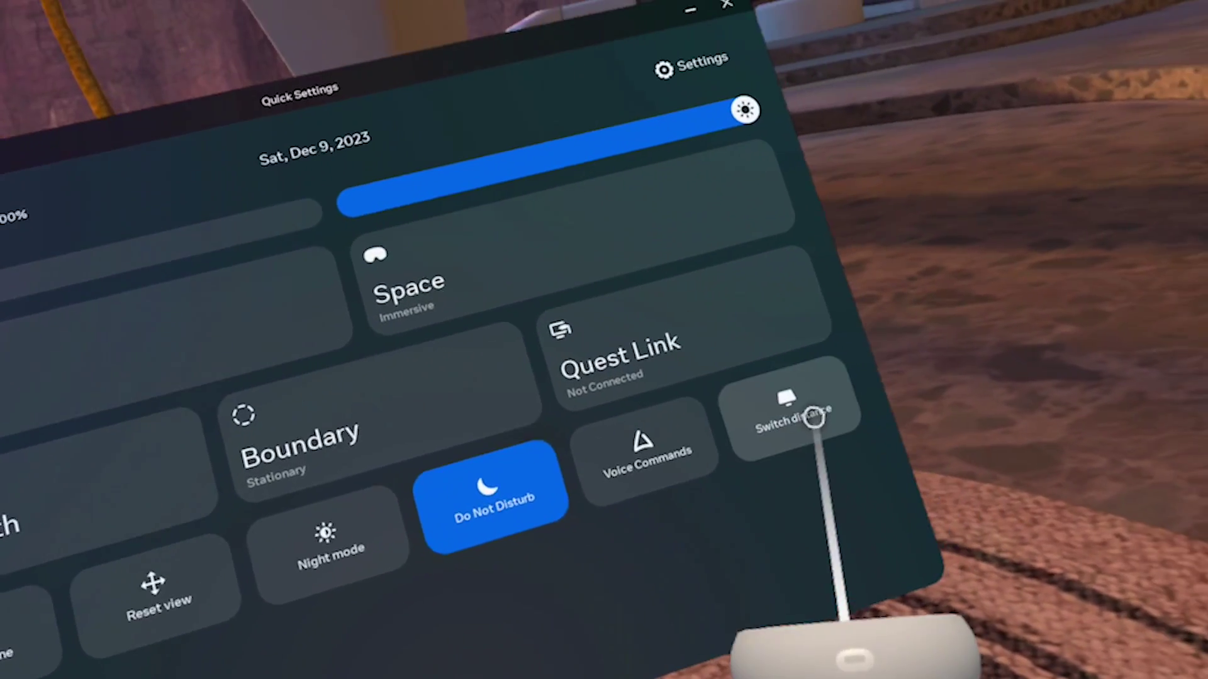
{"action": "left_click", "coordinate": [779, 403]}
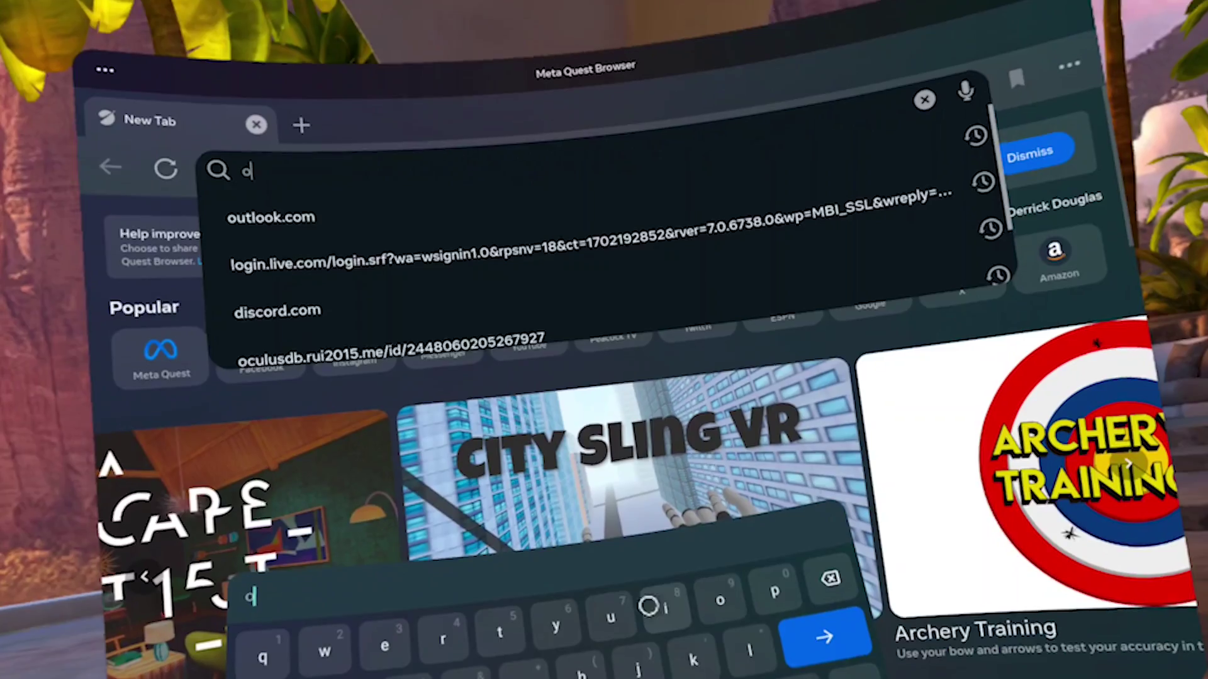
{"action": "type", "text": "utloo"}
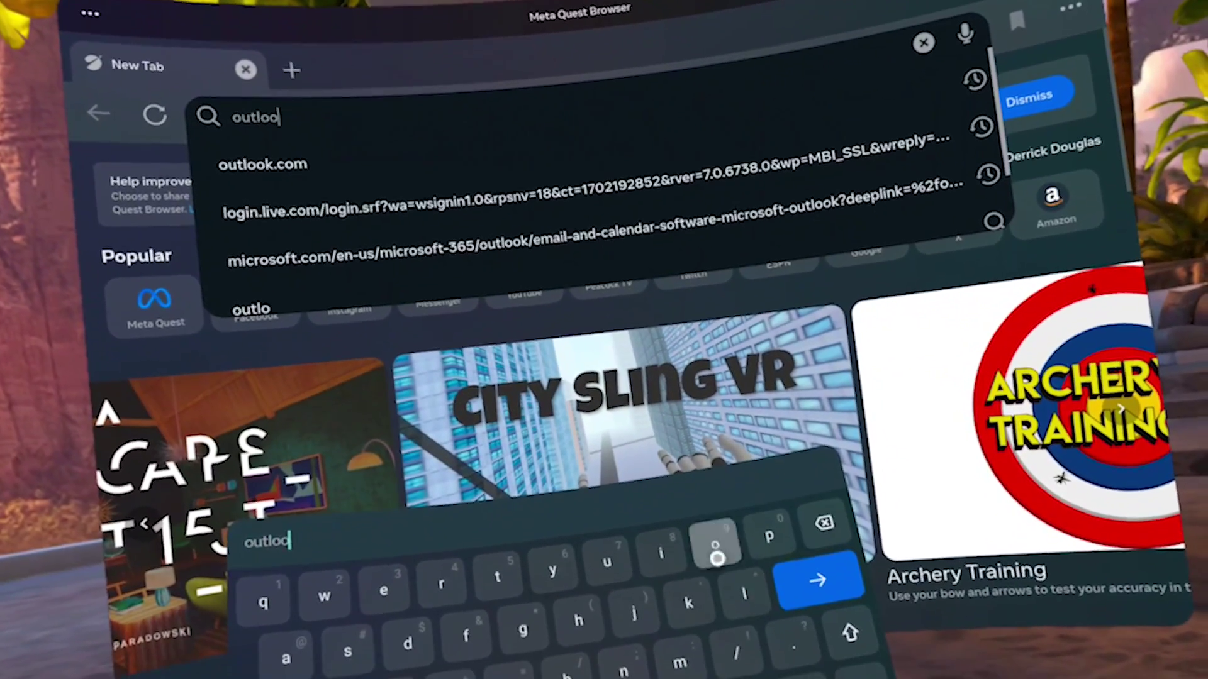
{"action": "type", "text": "k"}
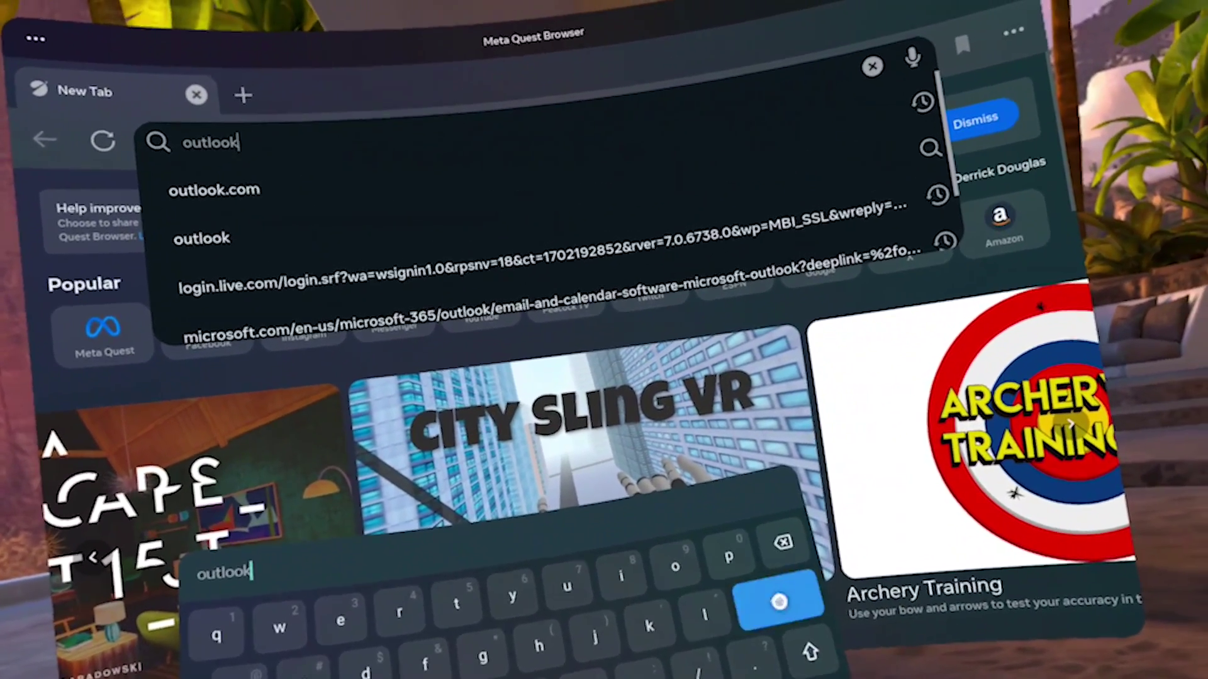
Search for outlook and follow the Microsoft Outlook result to its sign-in page.
{"action": "left_click", "coordinate": [778, 602]}
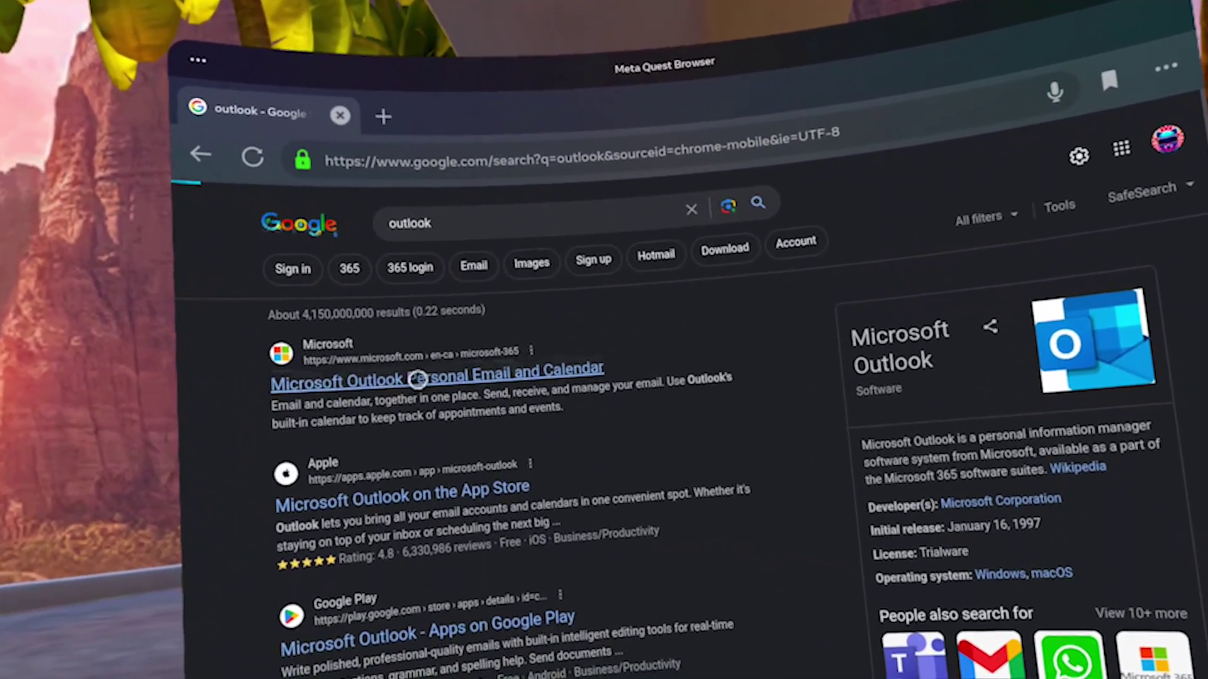
{"action": "left_click", "coordinate": [406, 414]}
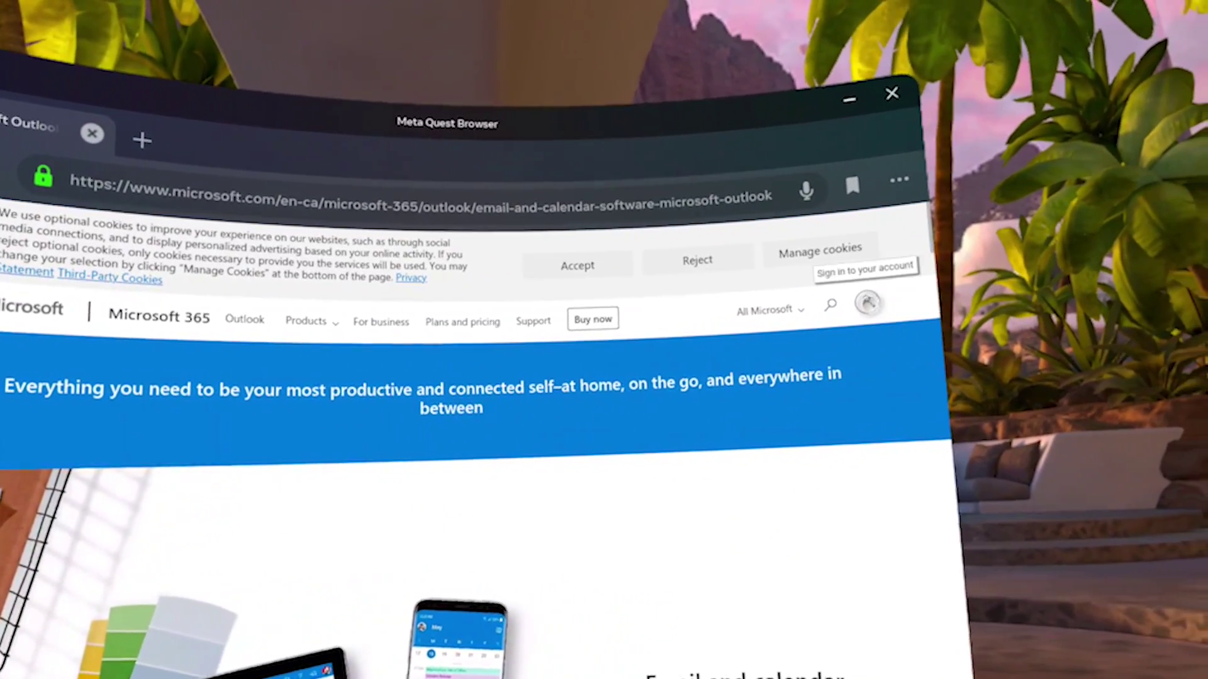
{"action": "left_click", "coordinate": [867, 302]}
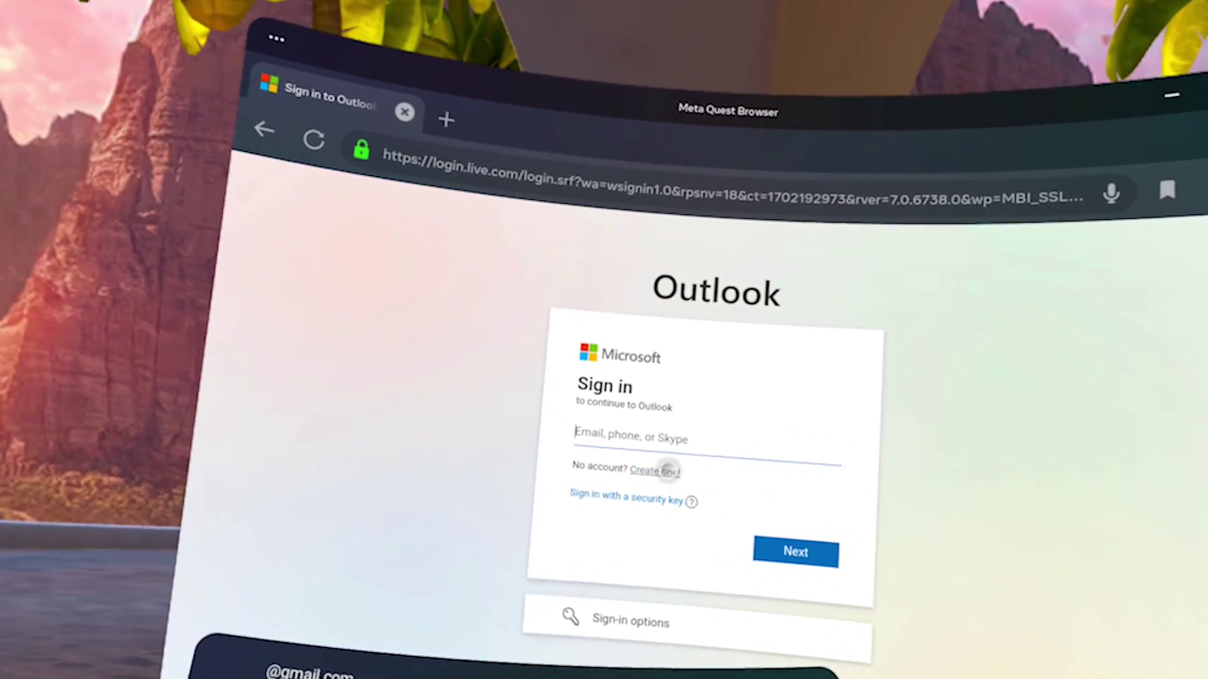
{"action": "left_click", "coordinate": [652, 465]}
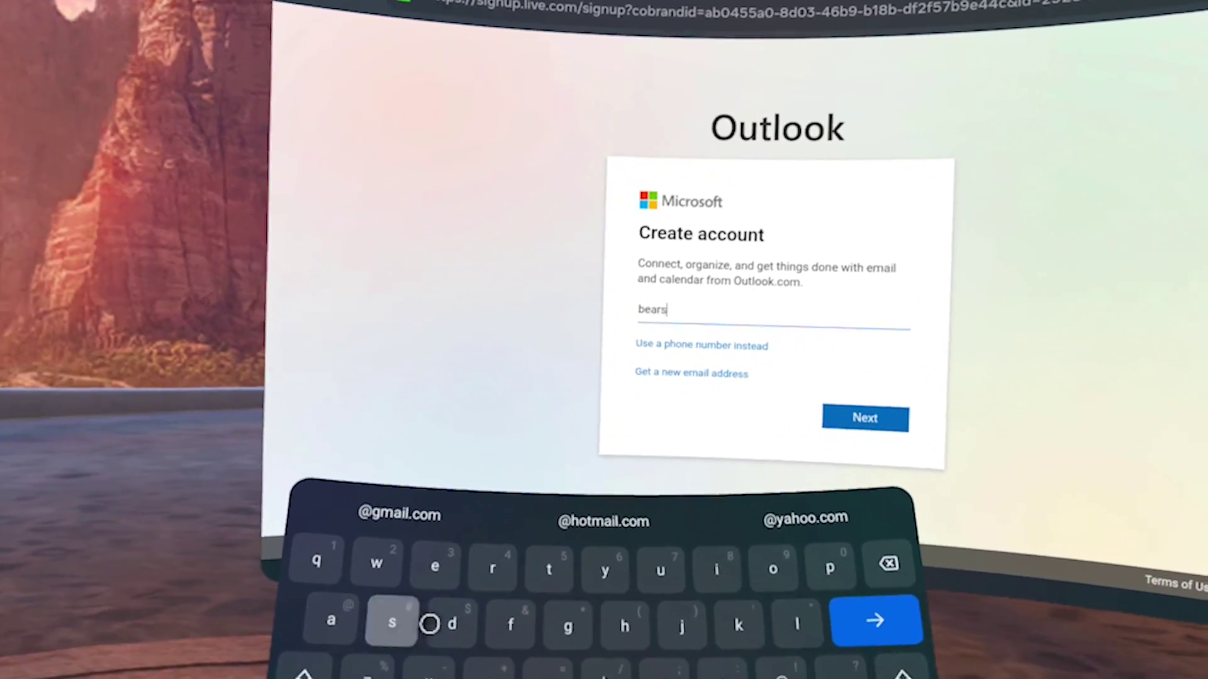
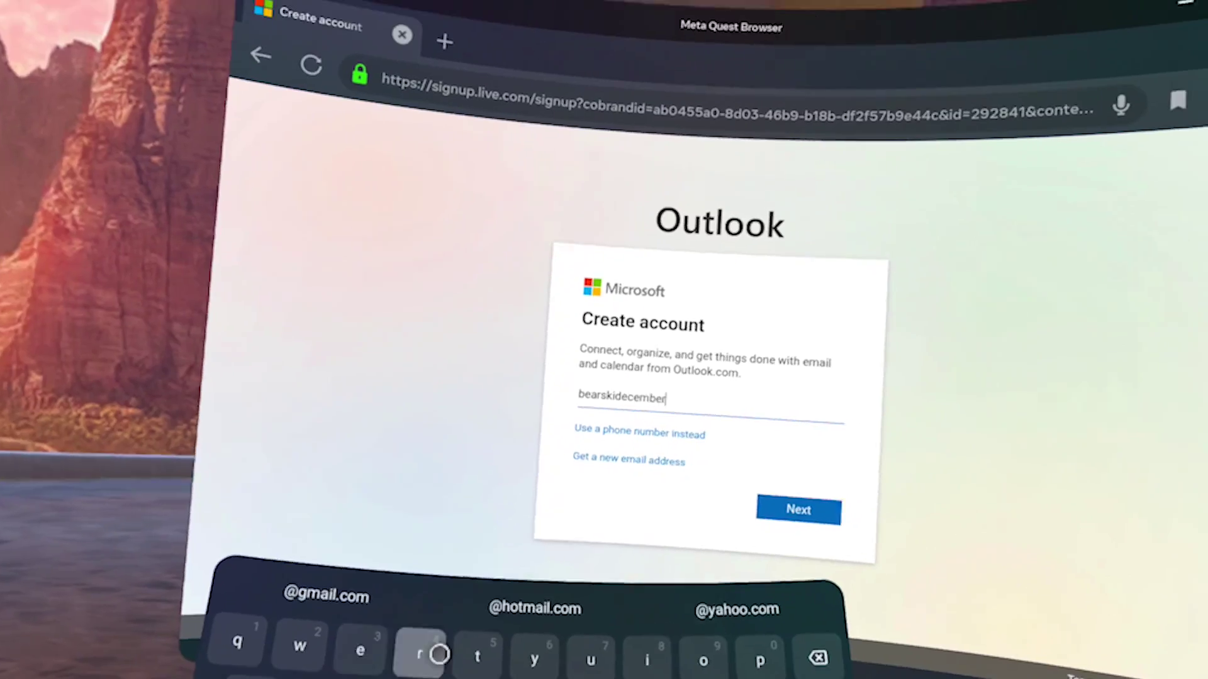
{"action": "key", "text": "Return"}
{"action": "left_click", "coordinate": [495, 564]}
{"action": "left_click", "coordinate": [672, 571]}
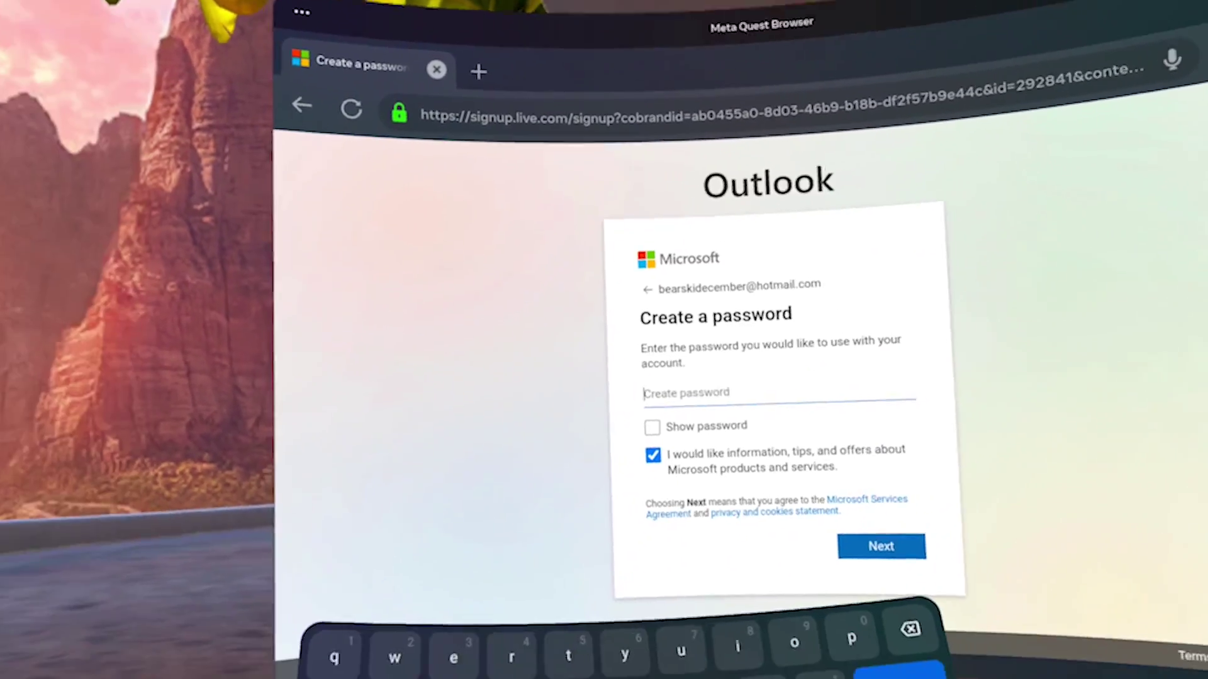
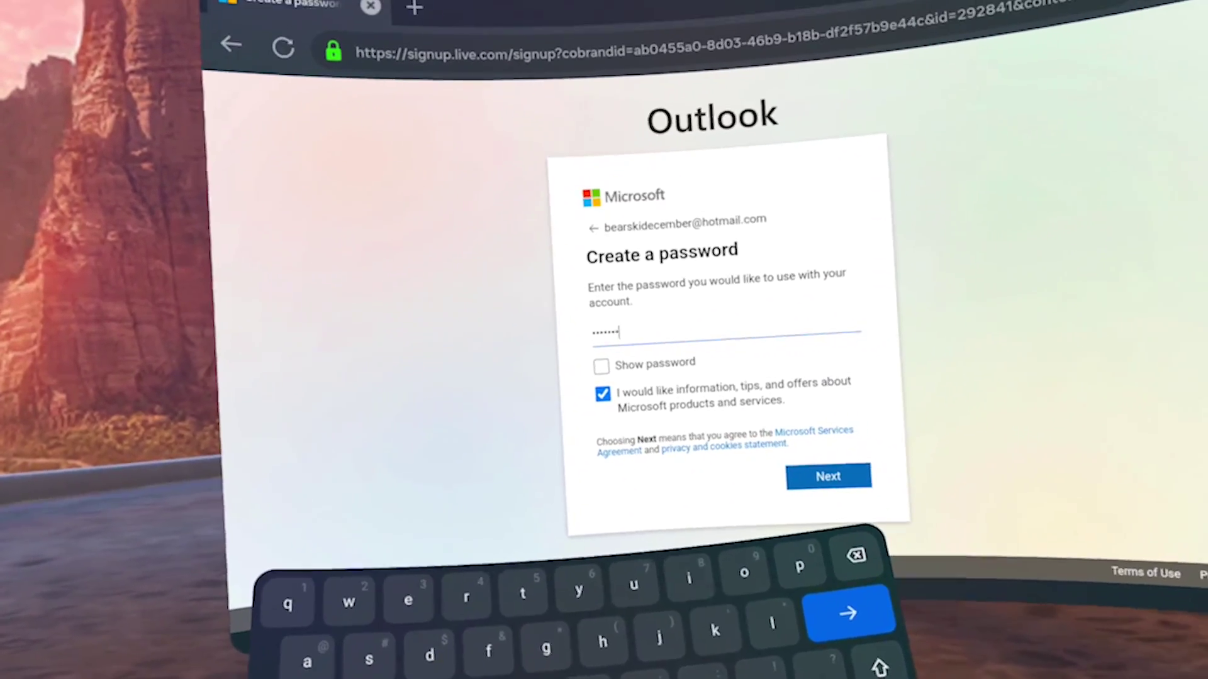
Set the account password and opt out of Microsoft offers and tips.
{"action": "left_click", "coordinate": [679, 365]}
{"action": "left_click", "coordinate": [651, 339]}
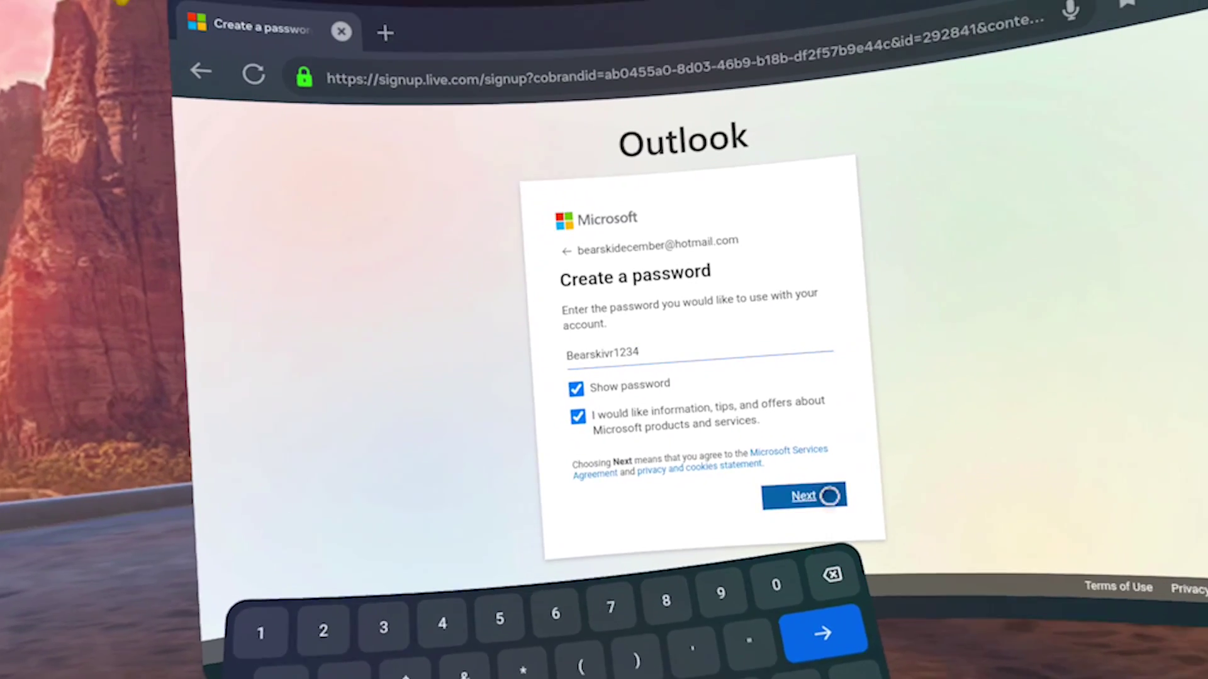
{"action": "left_click", "coordinate": [755, 406]}
{"action": "left_click", "coordinate": [775, 516]}
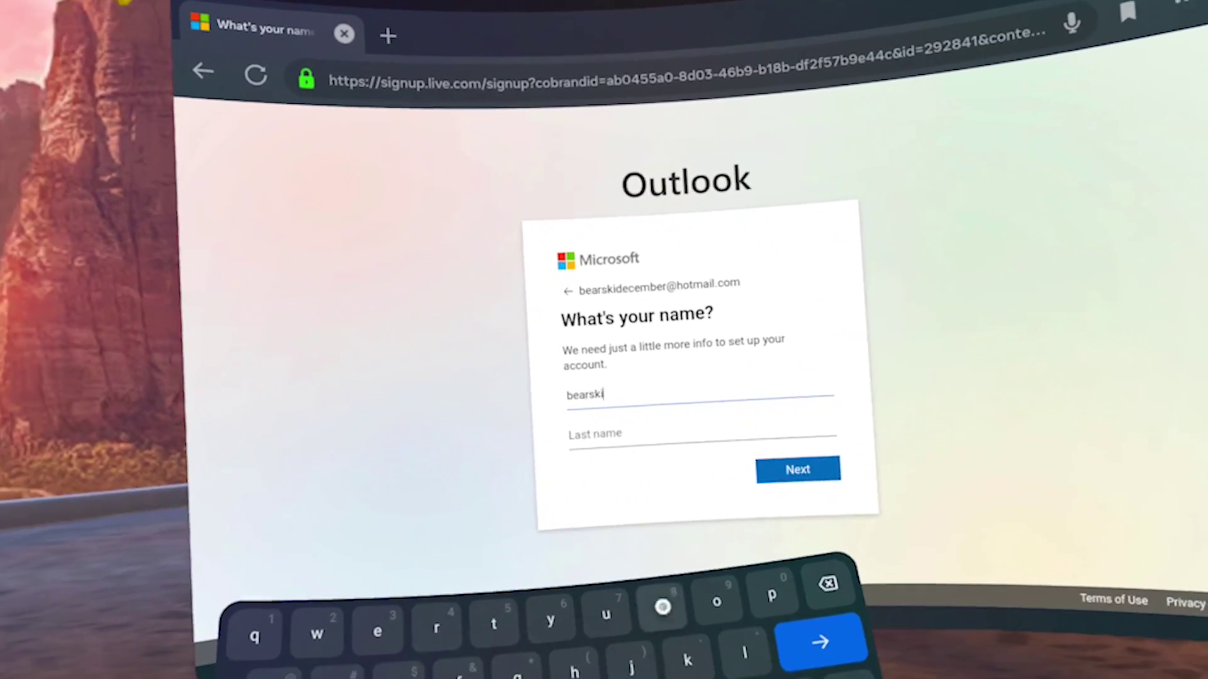
Enter the first and last name and choose Canada as the country.
{"action": "left_click", "coordinate": [689, 431]}
{"action": "type", "text": "vr"}
{"action": "left_click", "coordinate": [791, 453]}
{"action": "left_click", "coordinate": [696, 426]}
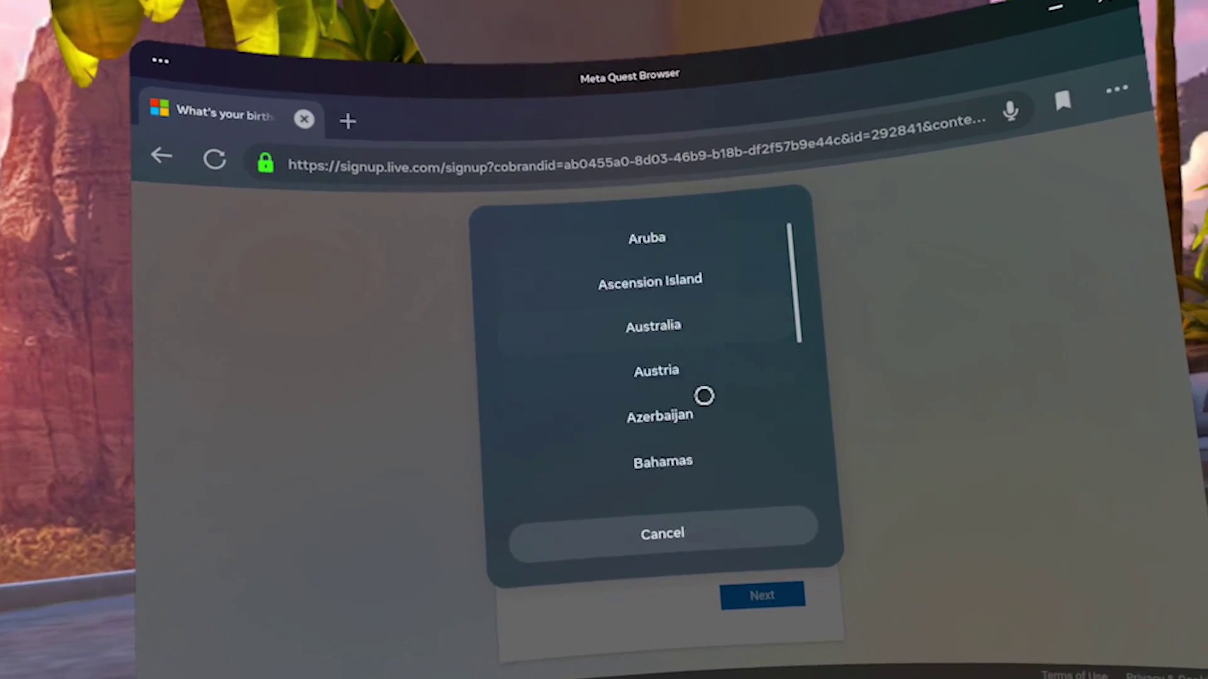
{"action": "left_click", "coordinate": [696, 377]}
Enter birthdate June 9 with the birth year and create the account.
{"action": "left_click", "coordinate": [567, 465]}
{"action": "left_click", "coordinate": [696, 421]}
{"action": "left_click", "coordinate": [658, 461]}
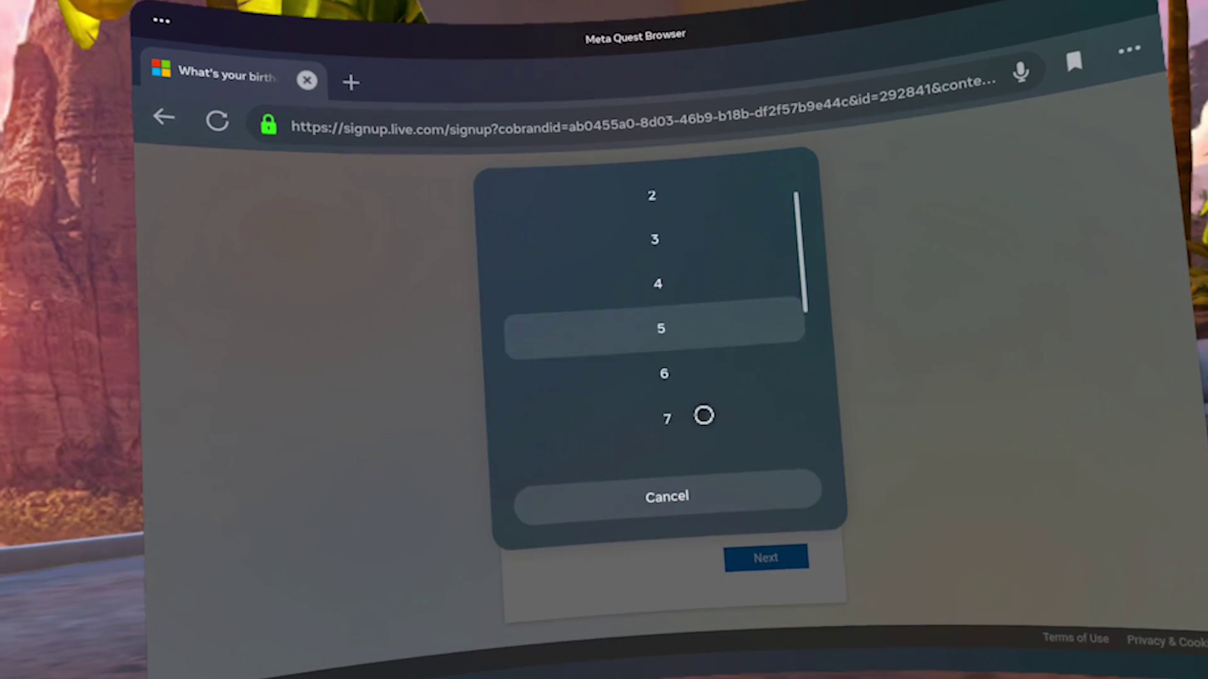
{"action": "left_click", "coordinate": [704, 416]}
{"action": "left_click", "coordinate": [758, 446]}
{"action": "type", "text": "1998"}
{"action": "left_click", "coordinate": [761, 557]}
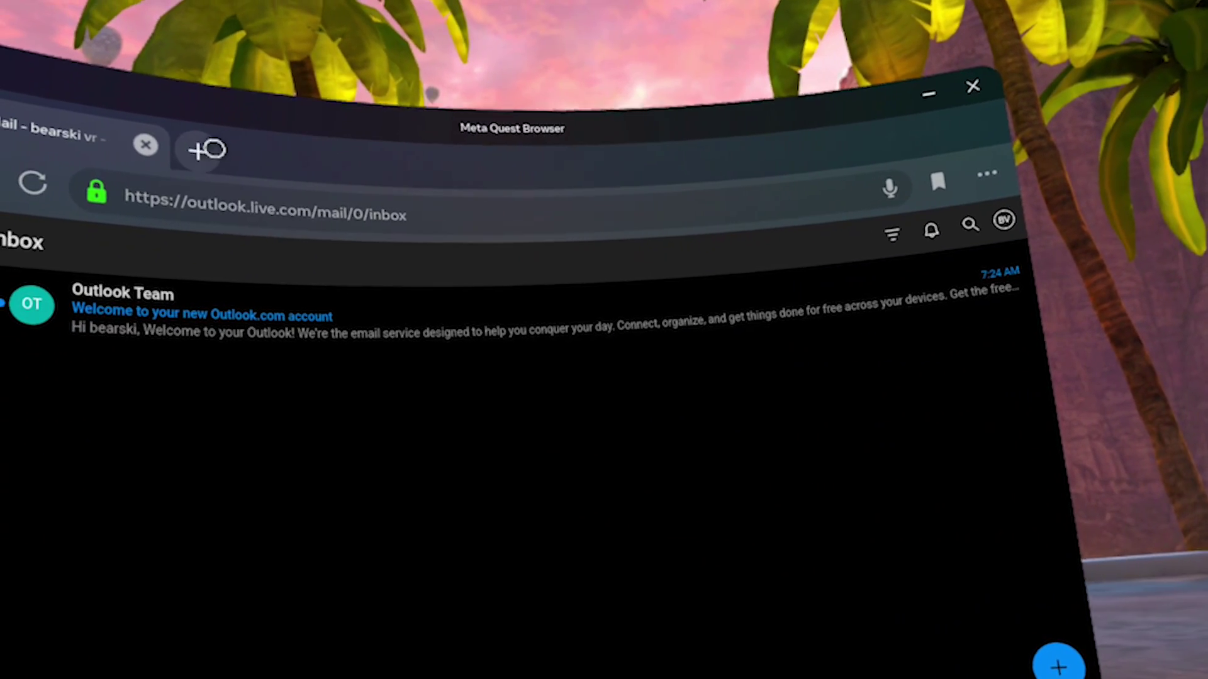
Open a new browser tab and detach it into its own window.
{"action": "left_click", "coordinate": [242, 150]}
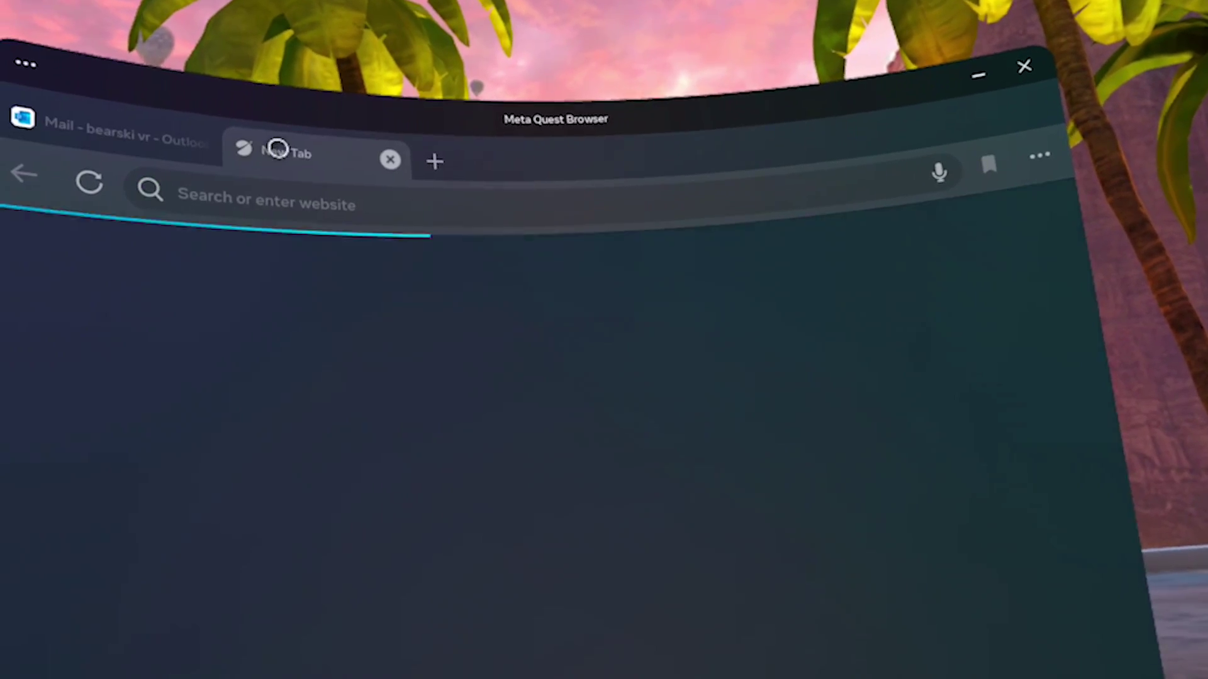
{"action": "left_click", "coordinate": [389, 156]}
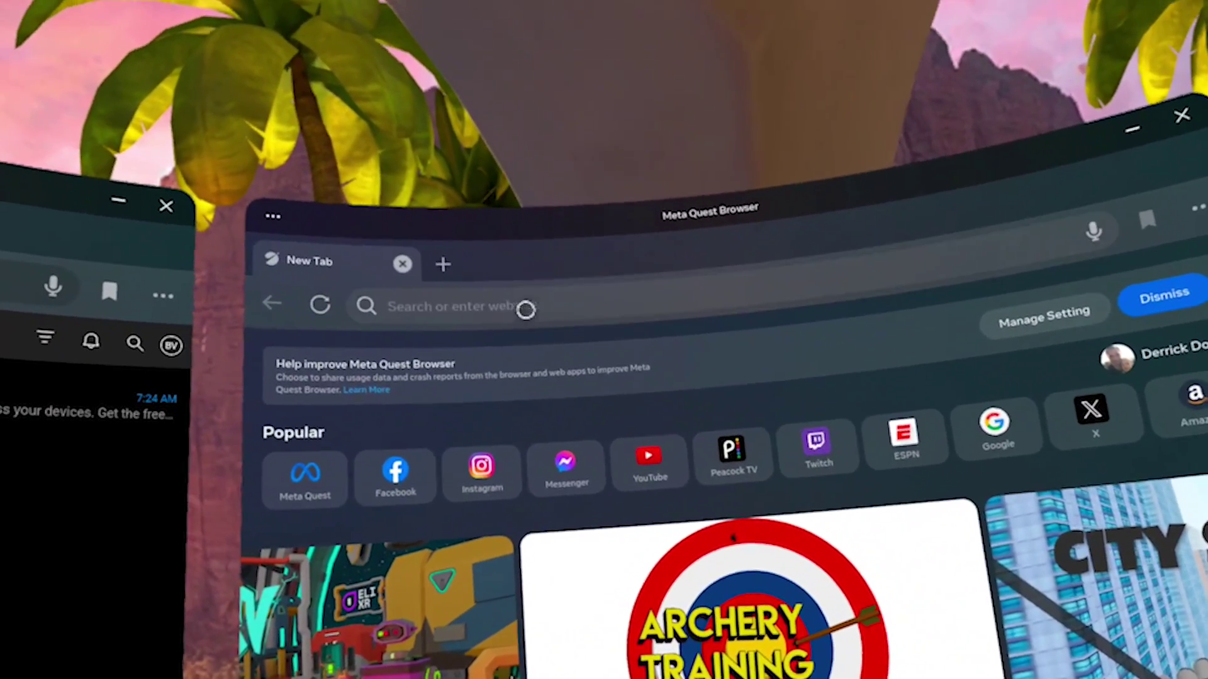
{"action": "left_click", "coordinate": [538, 314]}
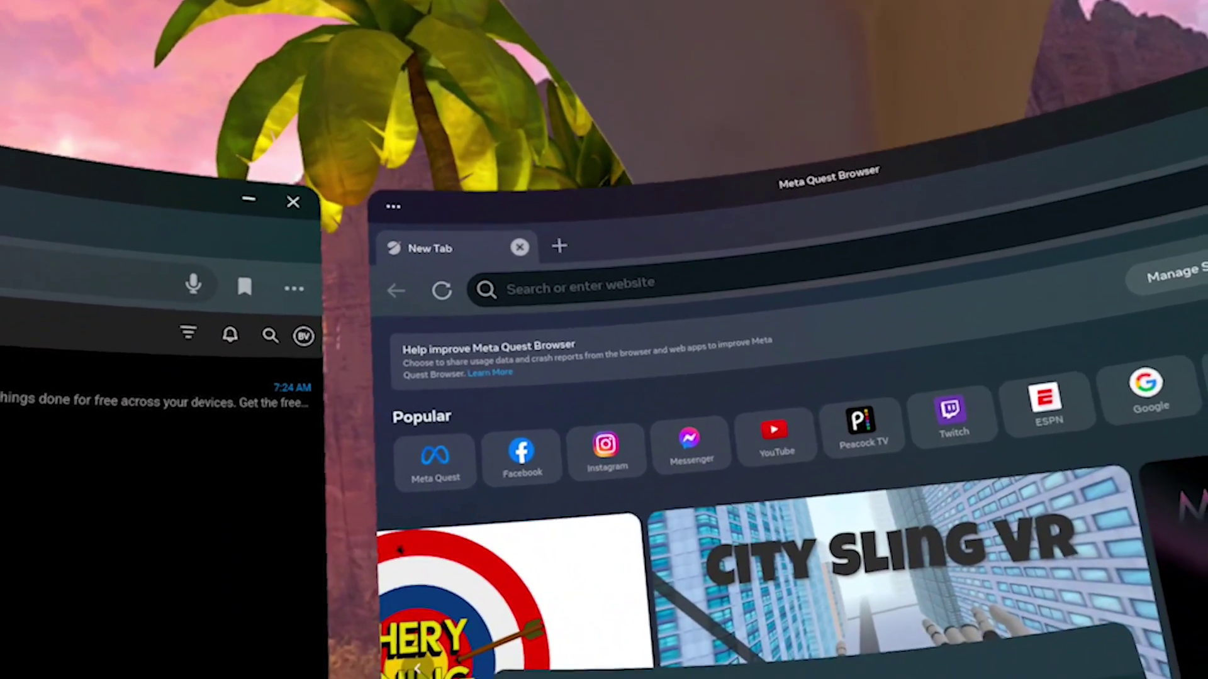
{"action": "type", "text": "sid"}
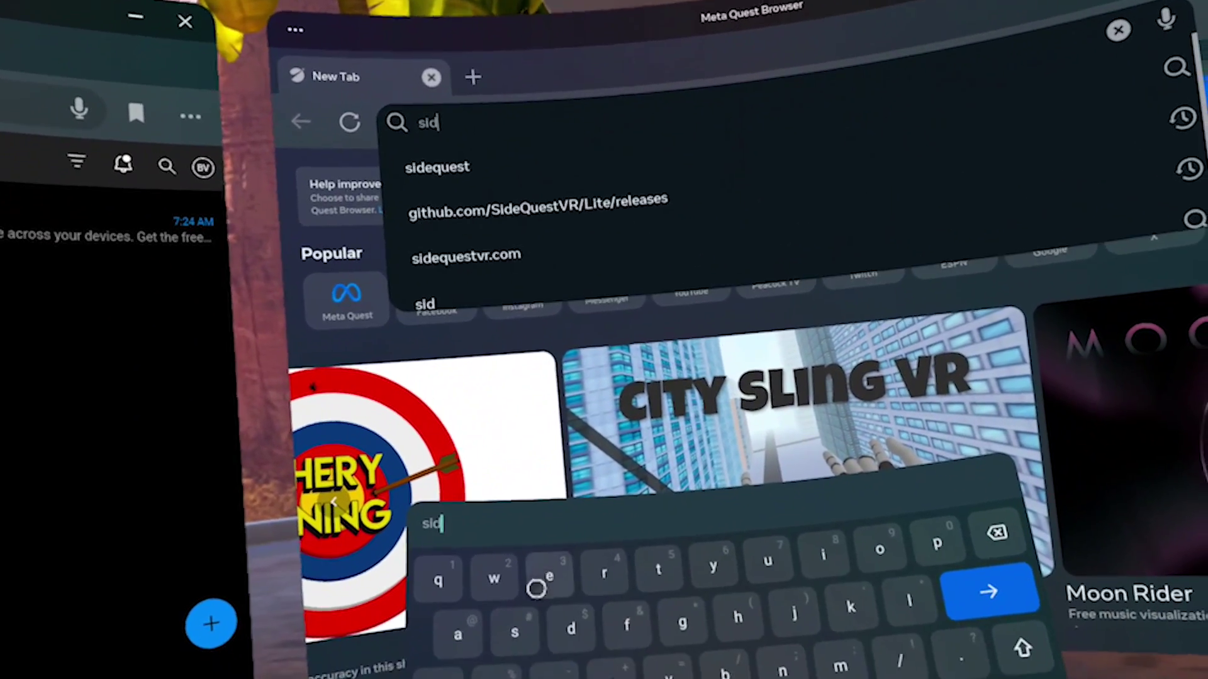
{"action": "type", "text": "equest"}
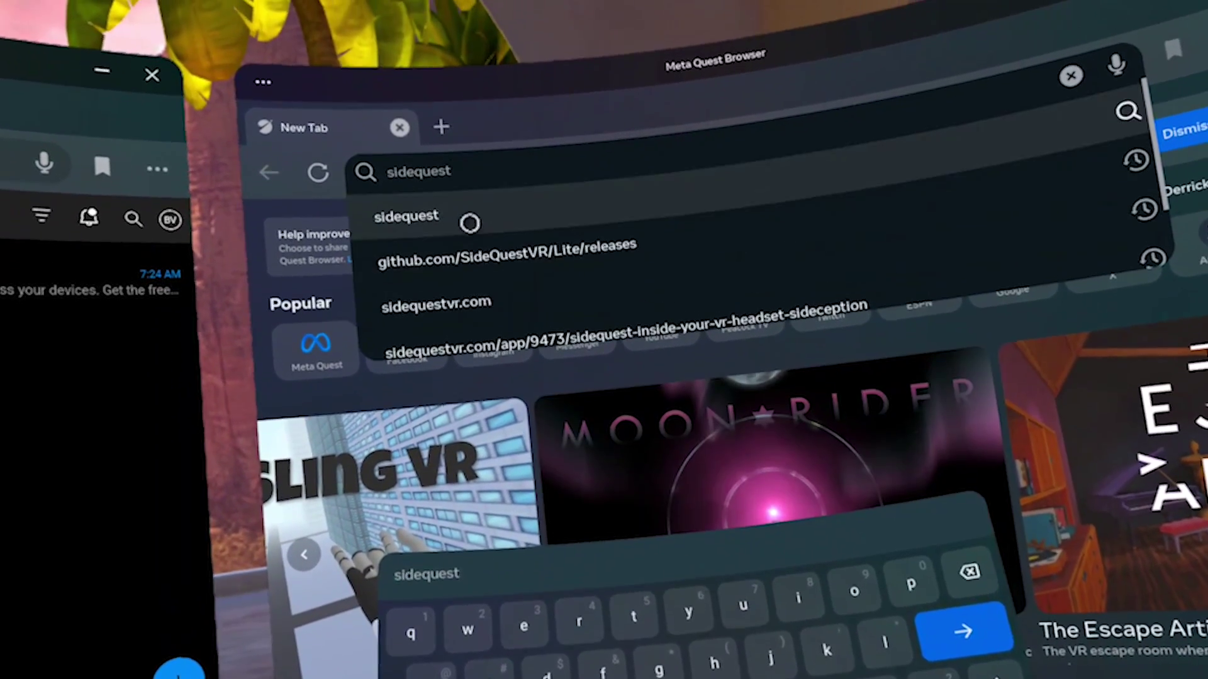
Open sidequestvr.com and sign out of the current SideQuest account.
{"action": "left_click", "coordinate": [468, 222]}
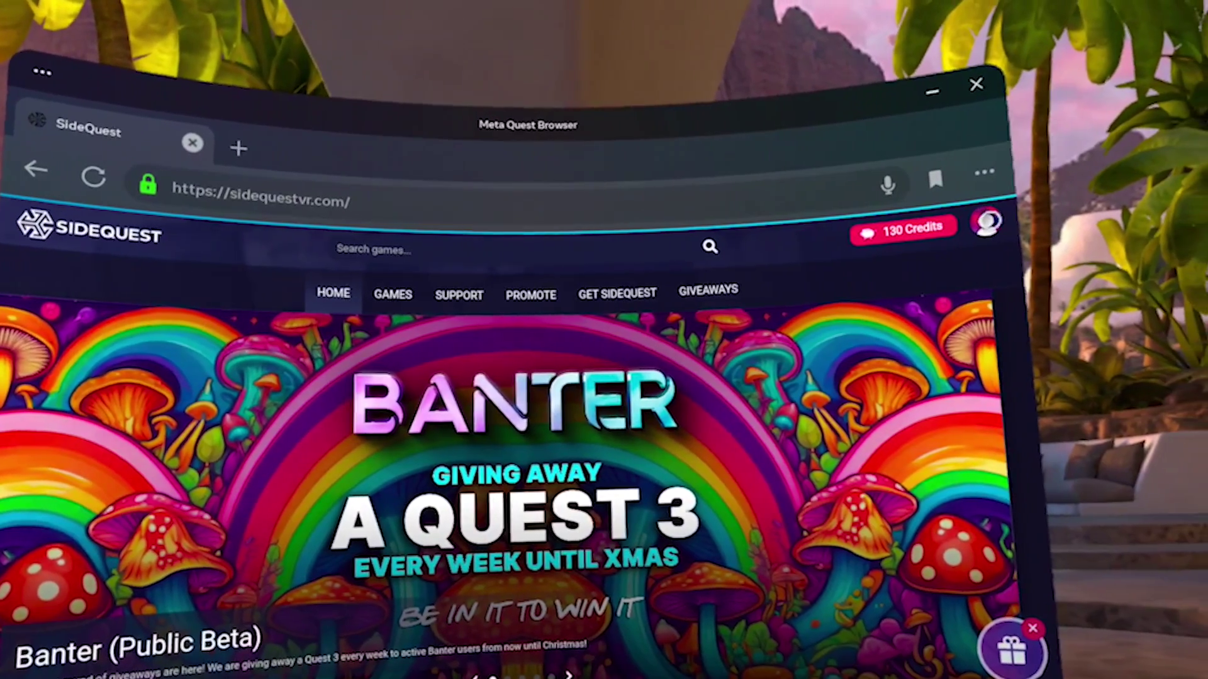
{"action": "left_click", "coordinate": [976, 221]}
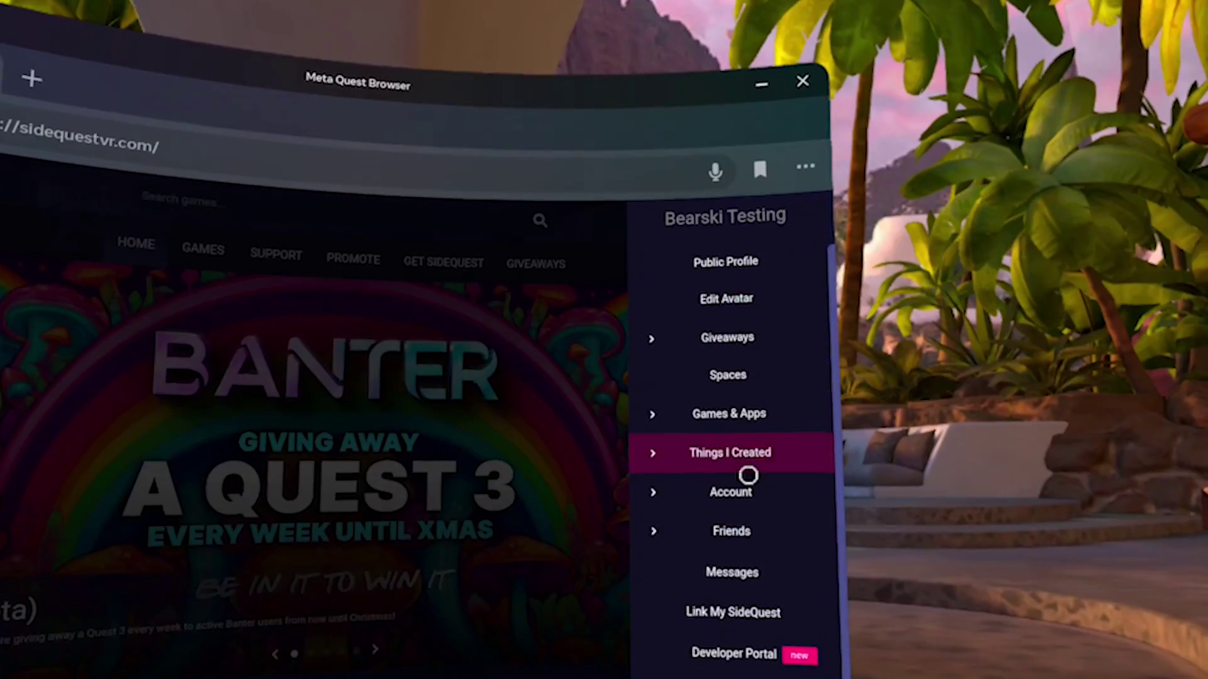
{"action": "left_click", "coordinate": [727, 662]}
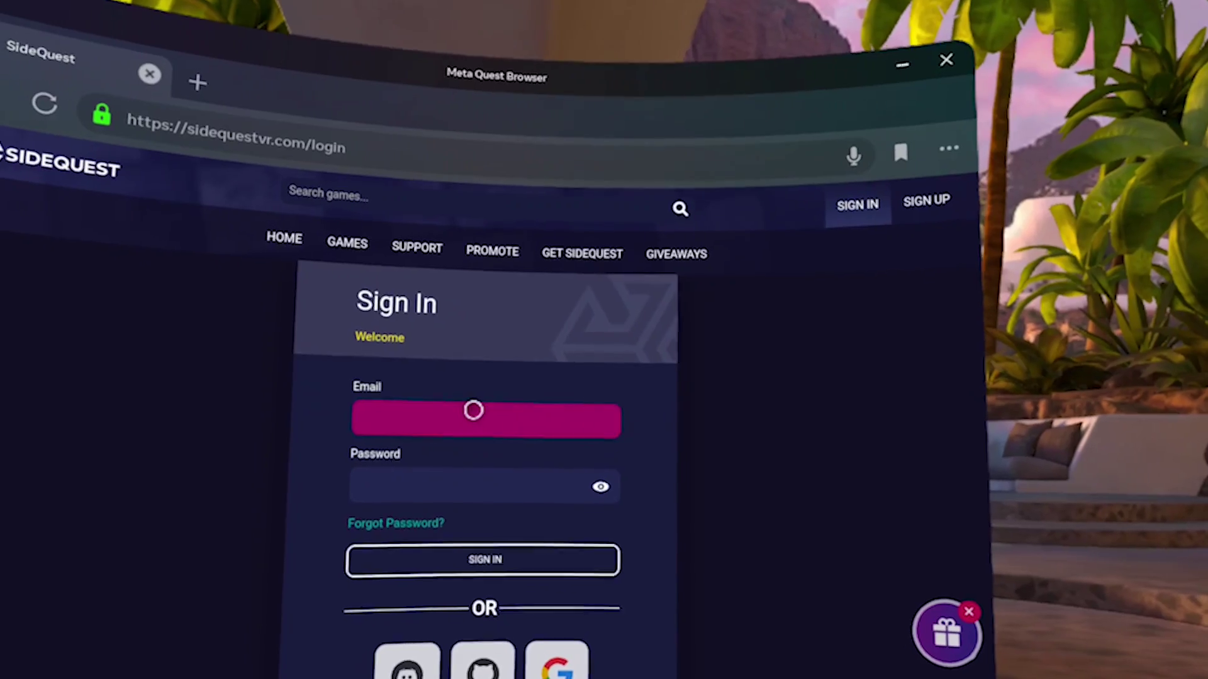
{"action": "scroll", "coordinate": [569, 499], "scroll_direction": "down", "scroll_amount": 3}
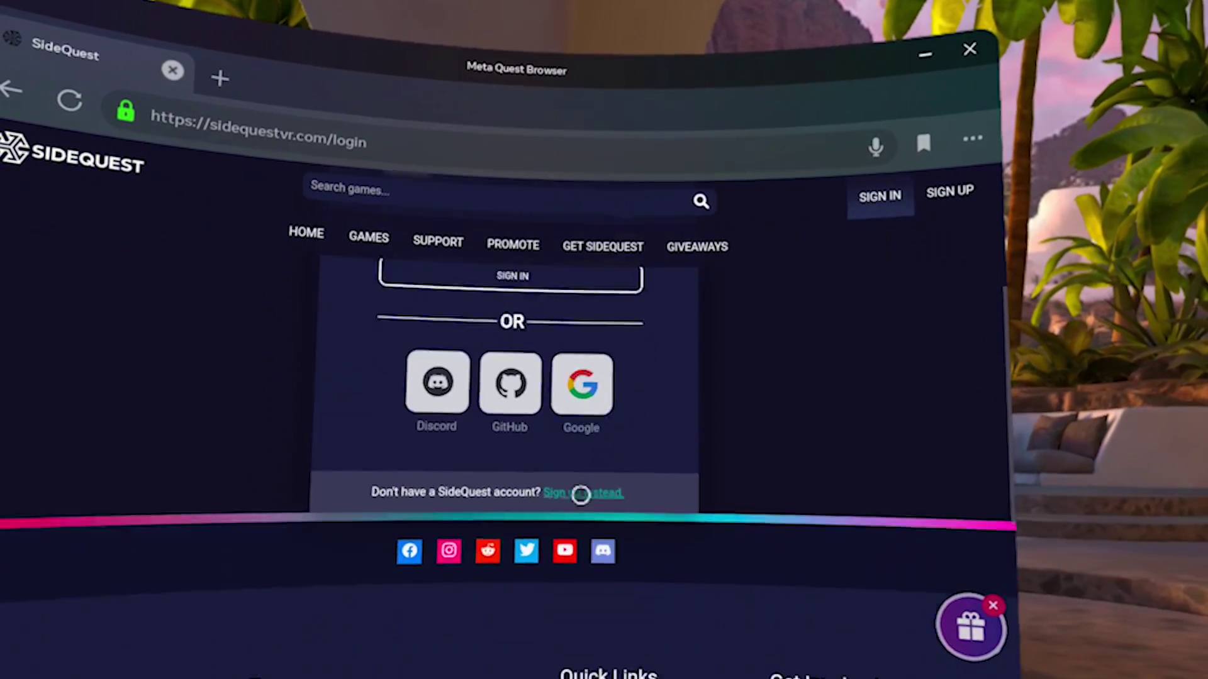
{"action": "scroll", "coordinate": [580, 493], "scroll_direction": "down", "scroll_amount": 1}
{"action": "scroll", "coordinate": [579, 485], "scroll_direction": "up", "scroll_amount": 2}
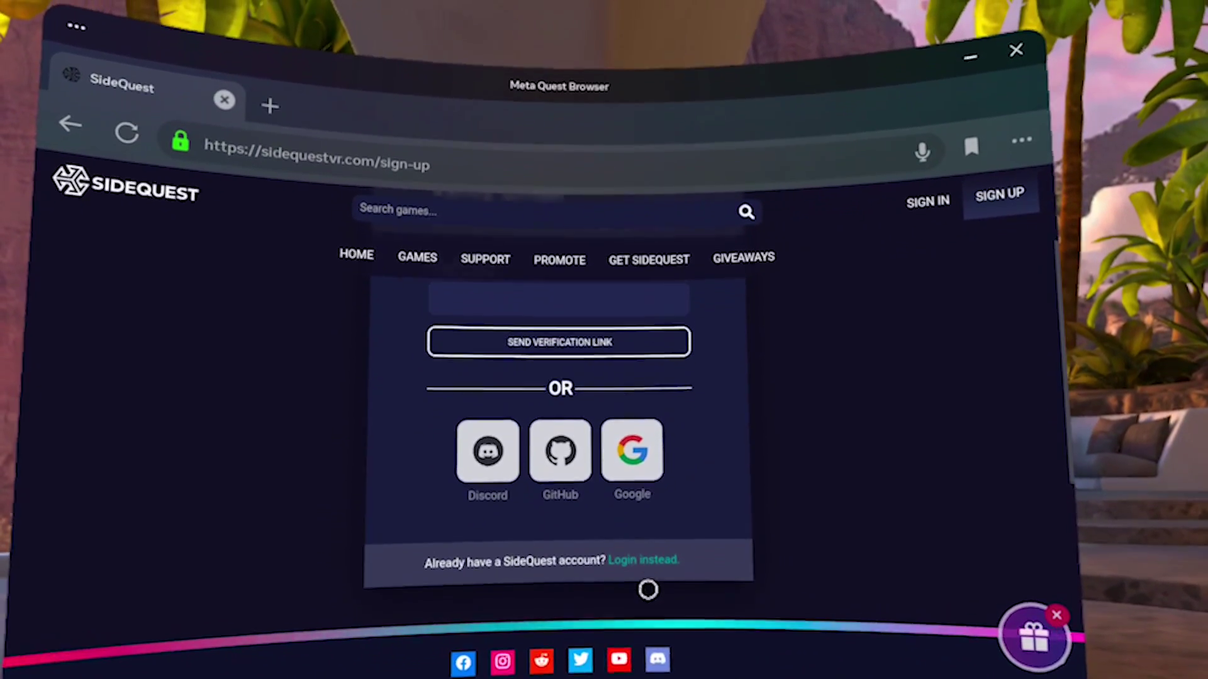
{"action": "scroll", "coordinate": [648, 591], "scroll_direction": "up", "scroll_amount": 2}
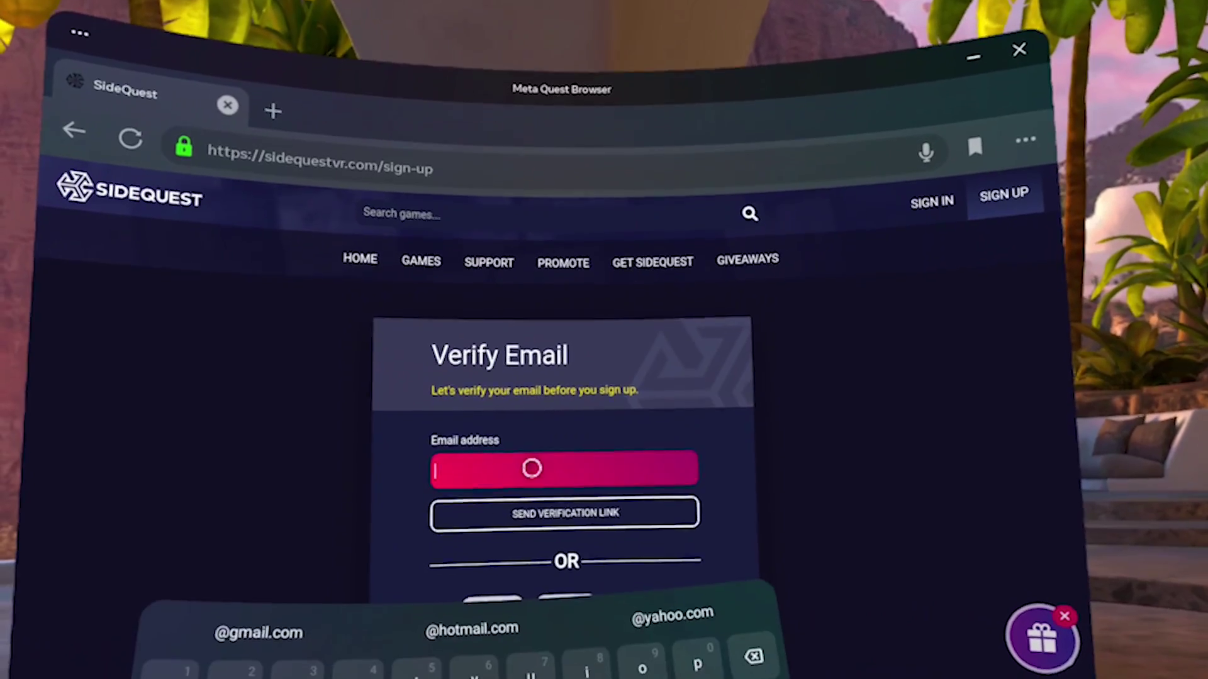
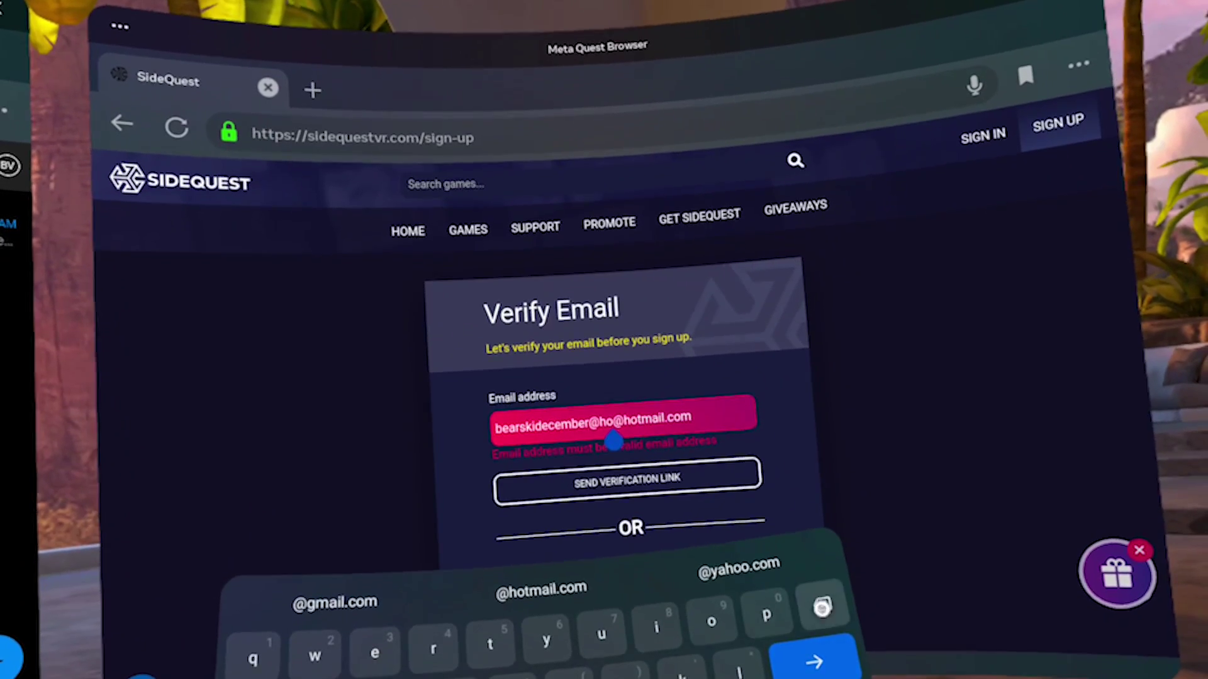
Send a SideQuest sign-up verification link to the new Hotmail address.
{"action": "left_click", "coordinate": [648, 468]}
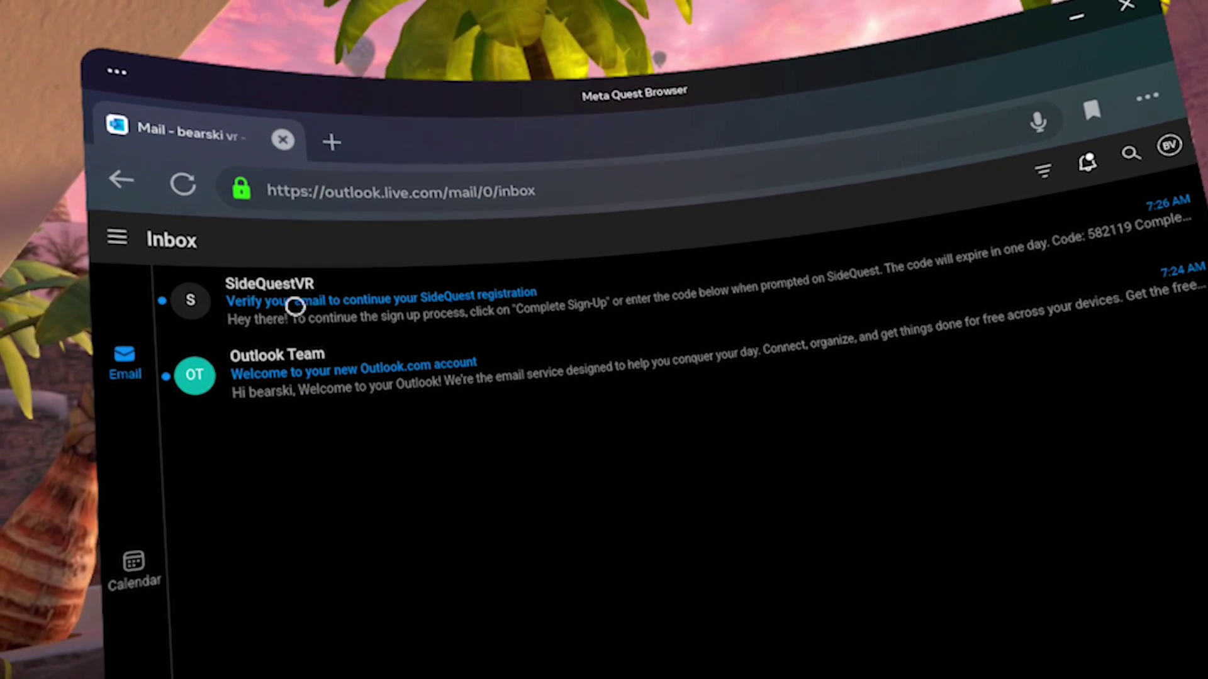
{"action": "left_click", "coordinate": [341, 303]}
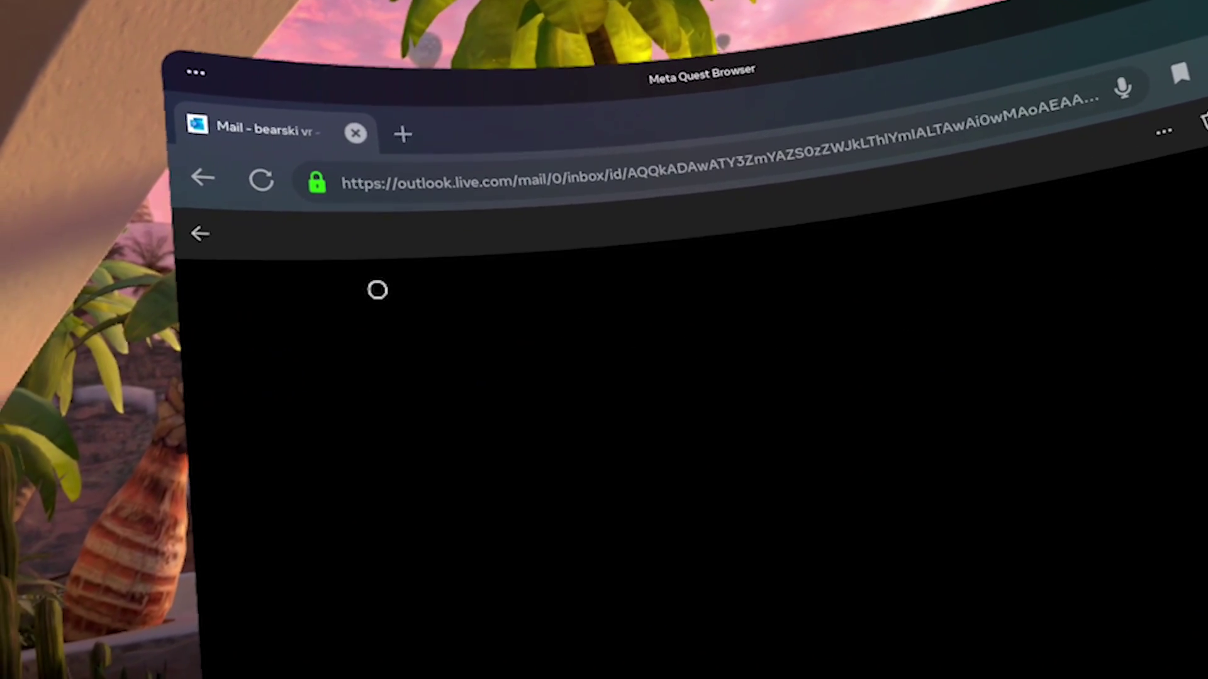
{"action": "scroll", "coordinate": [709, 547], "scroll_direction": "down", "scroll_amount": 3}
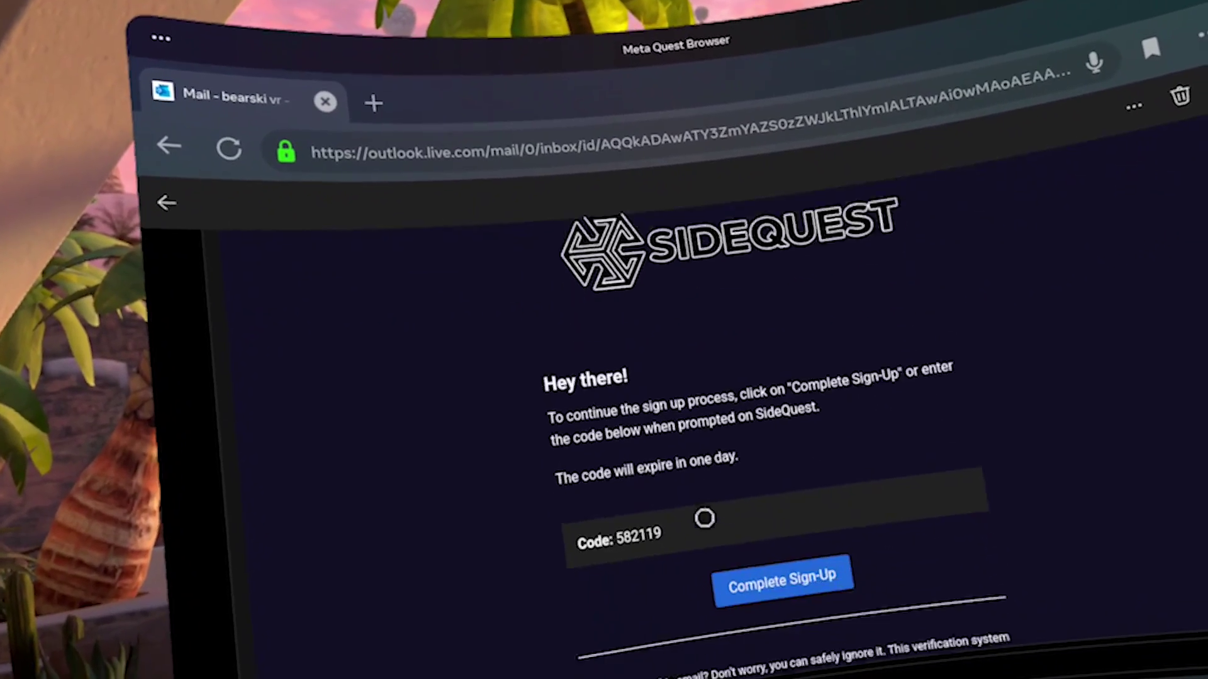
{"action": "scroll", "coordinate": [780, 516], "scroll_direction": "down", "scroll_amount": 3}
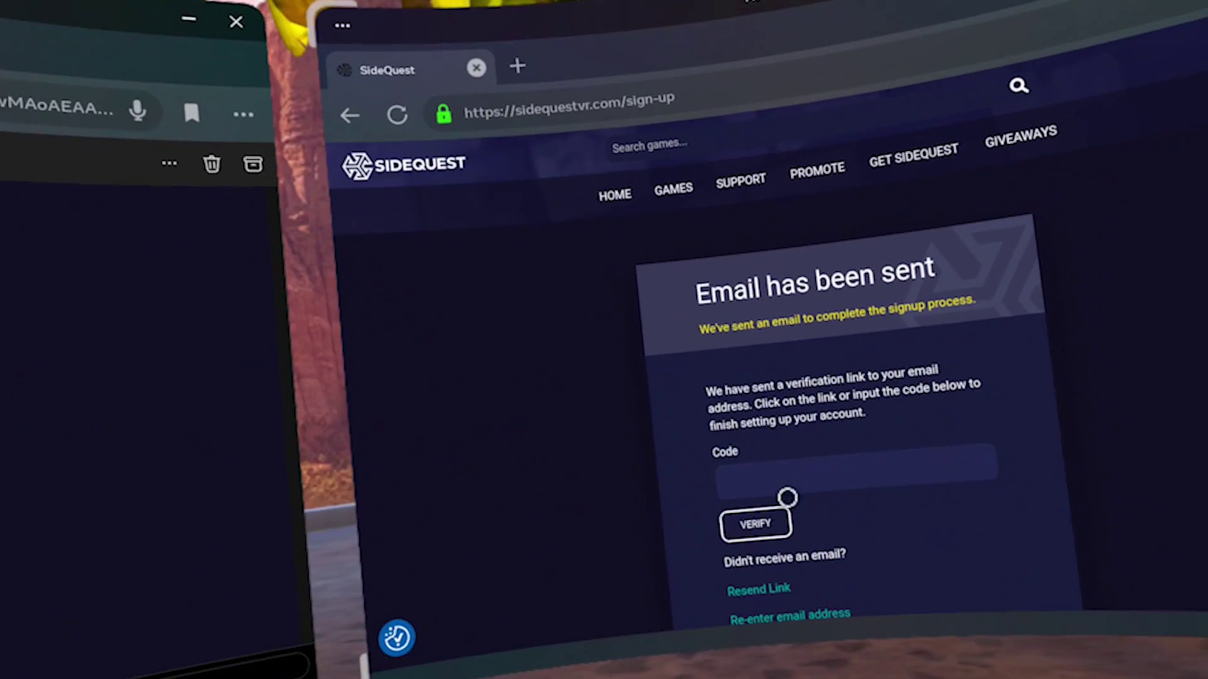
{"action": "left_click", "coordinate": [737, 461]}
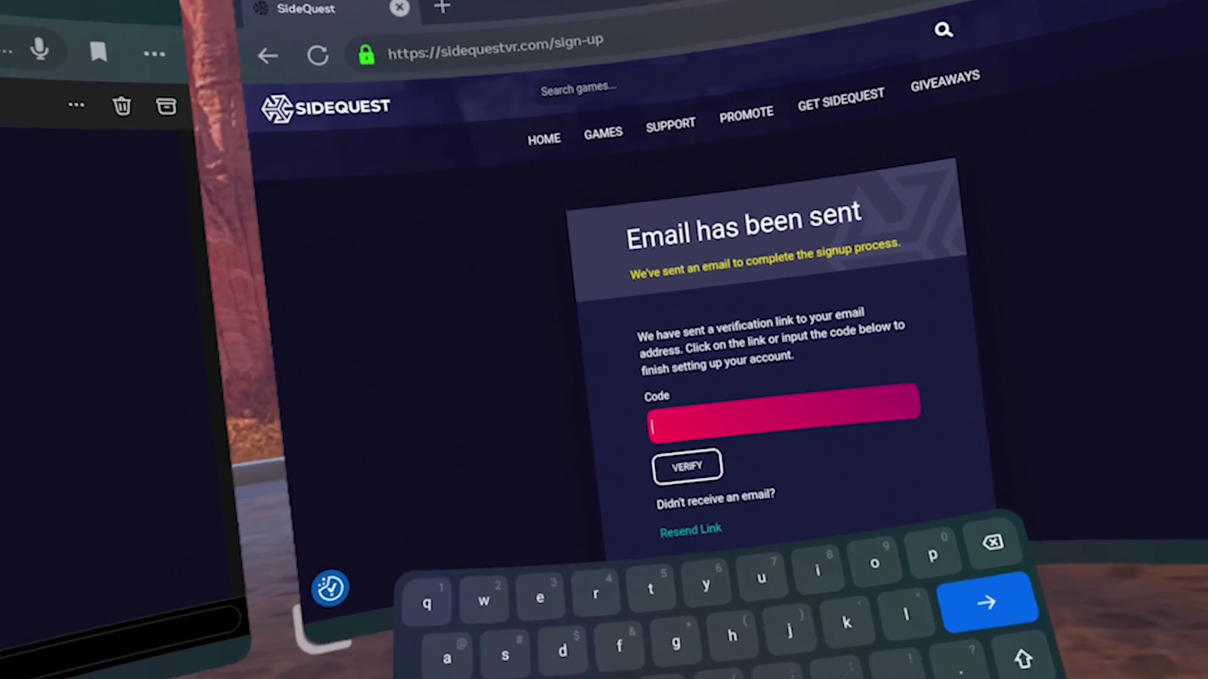
{"action": "left_click", "coordinate": [641, 561]}
{"action": "left_click", "coordinate": [807, 542]}
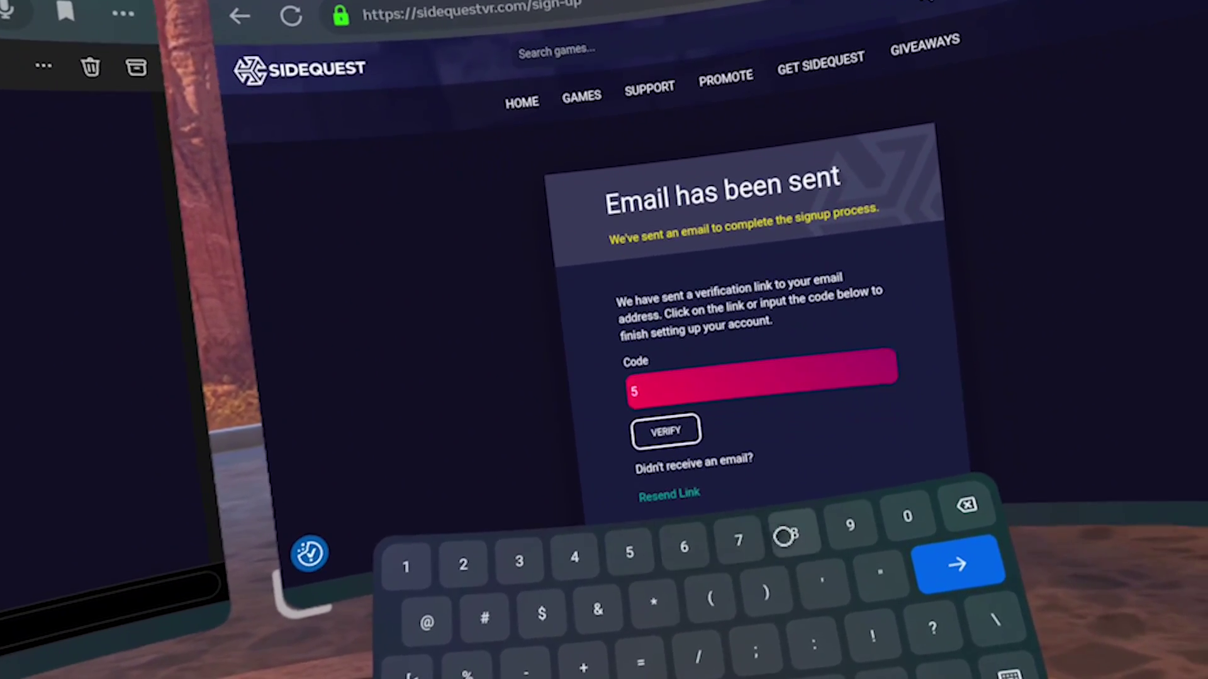
{"action": "left_click", "coordinate": [475, 571]}
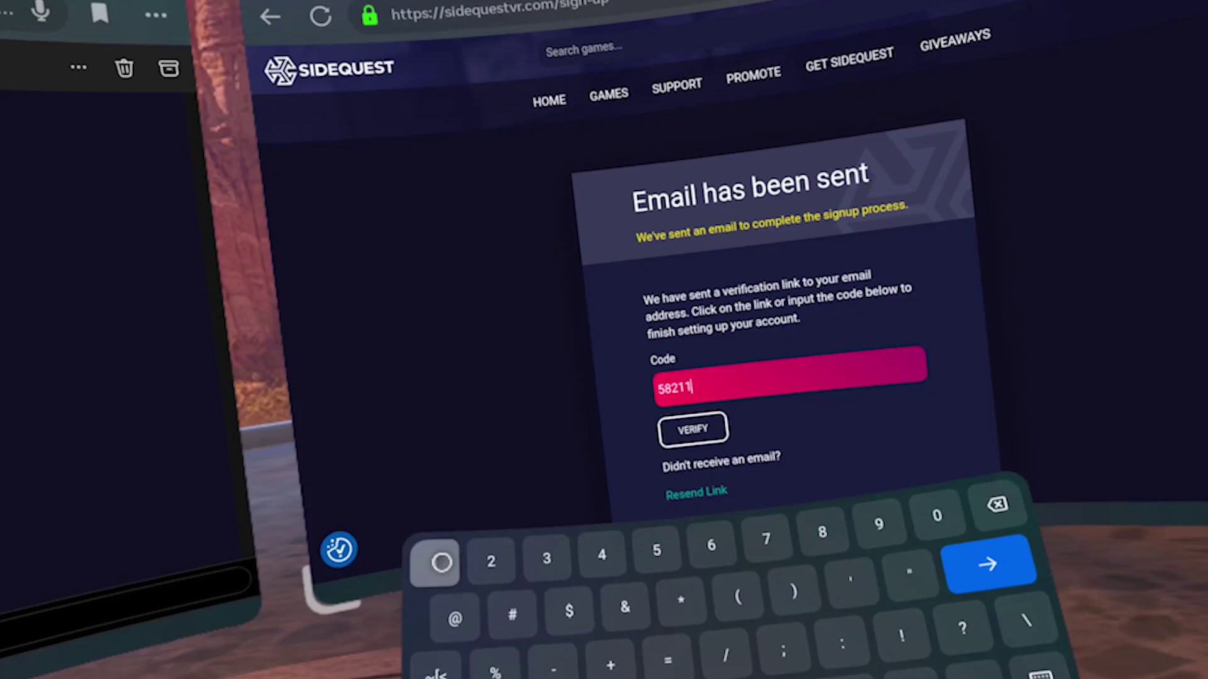
{"action": "left_click", "coordinate": [879, 524]}
{"action": "left_click", "coordinate": [676, 439]}
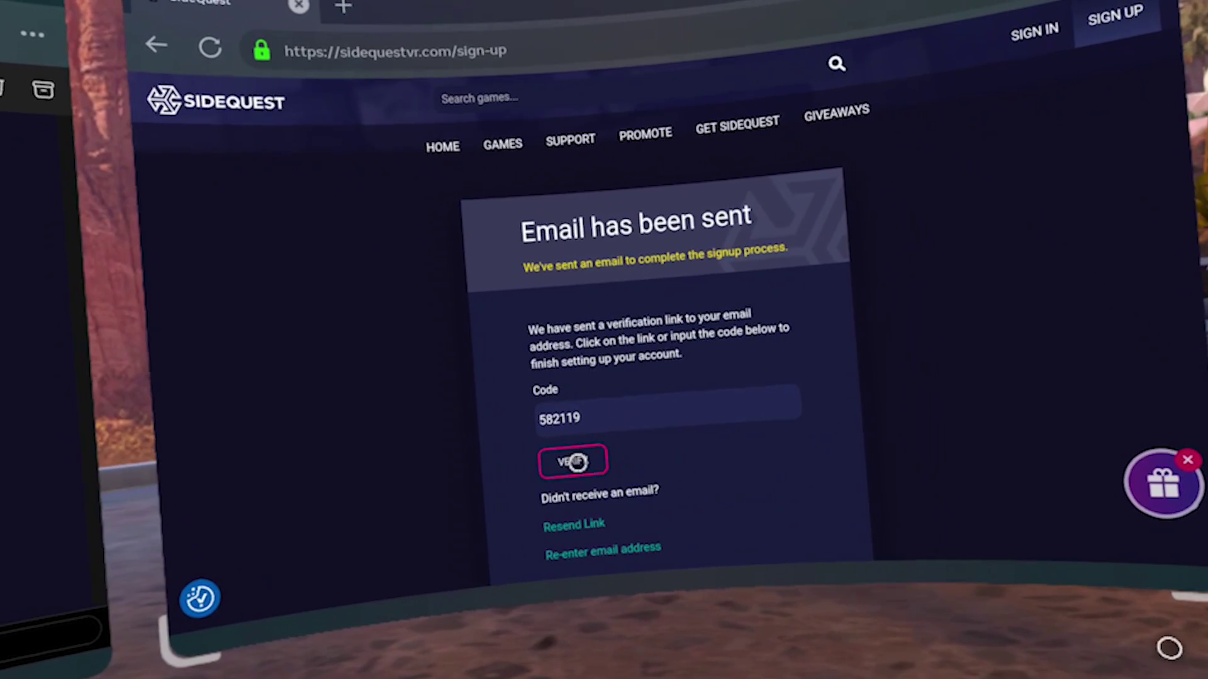
{"action": "left_click", "coordinate": [567, 460]}
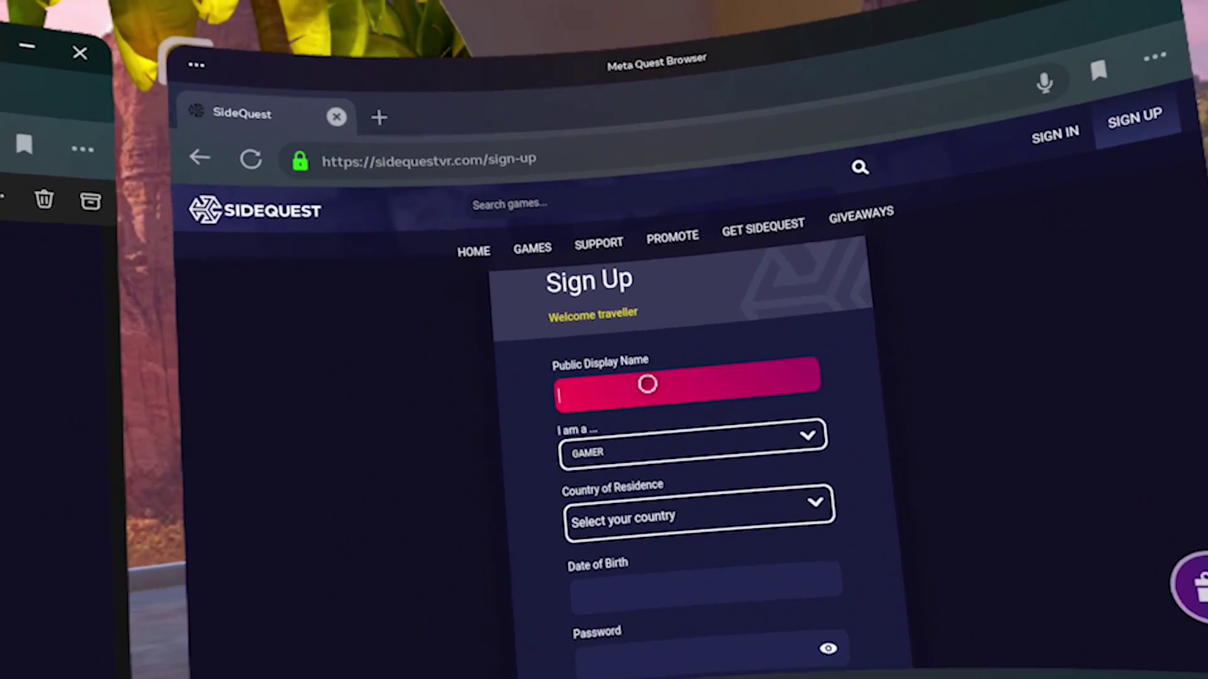
Enter display name bearskidecember and choose Canada as country of residence.
{"action": "left_click", "coordinate": [648, 383]}
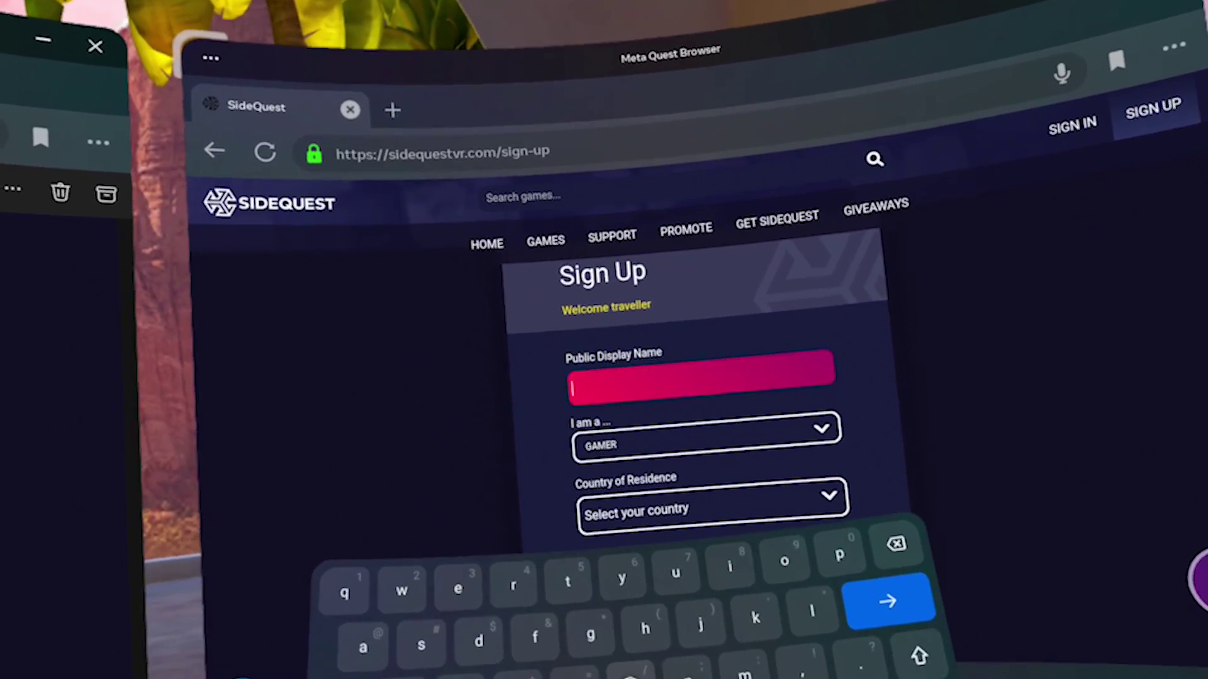
{"action": "type", "text": "bear"}
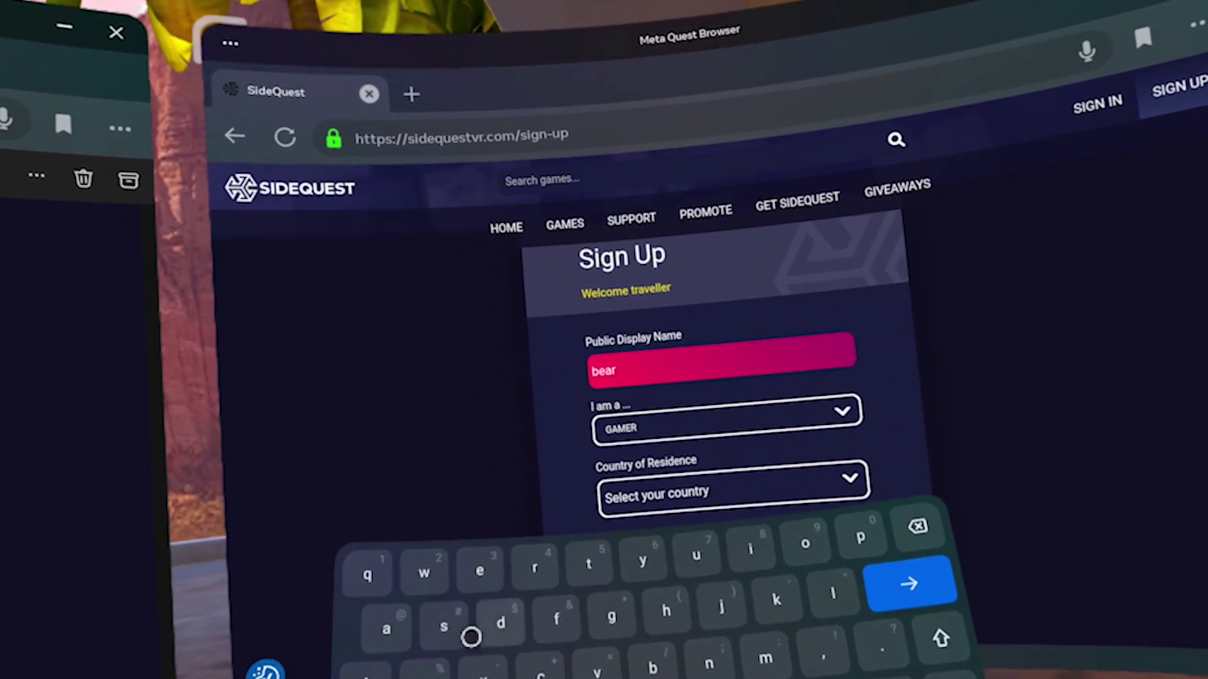
{"action": "type", "text": "skide"}
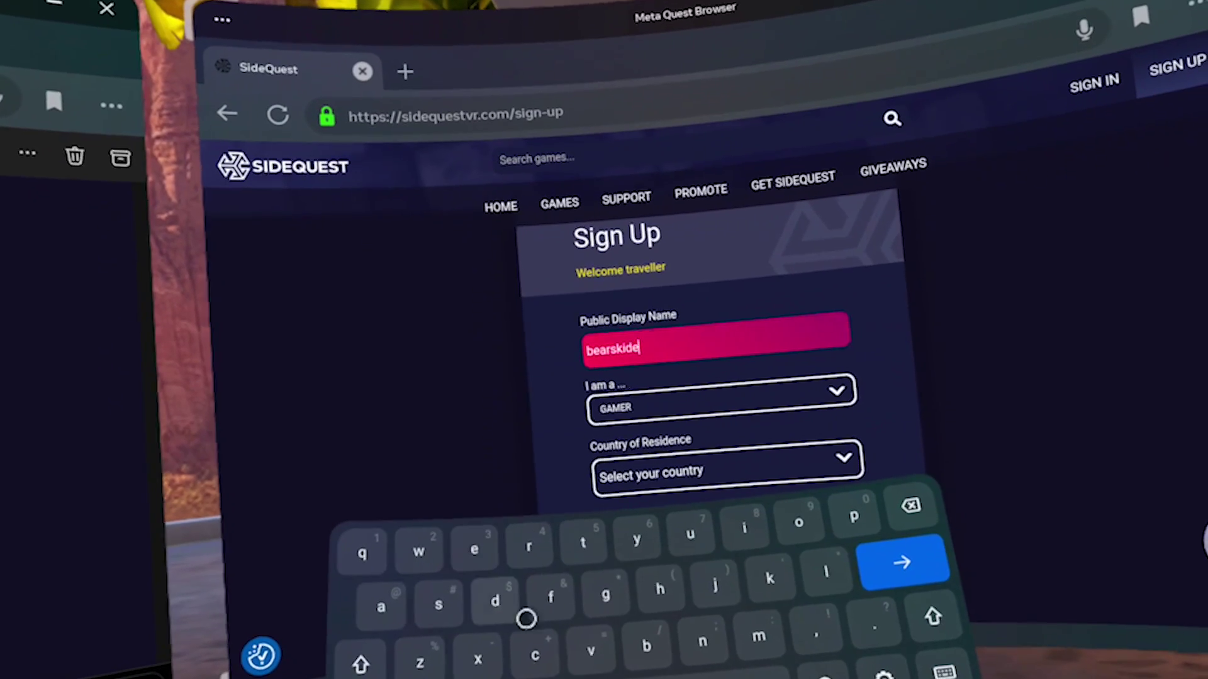
{"action": "type", "text": "cemb"}
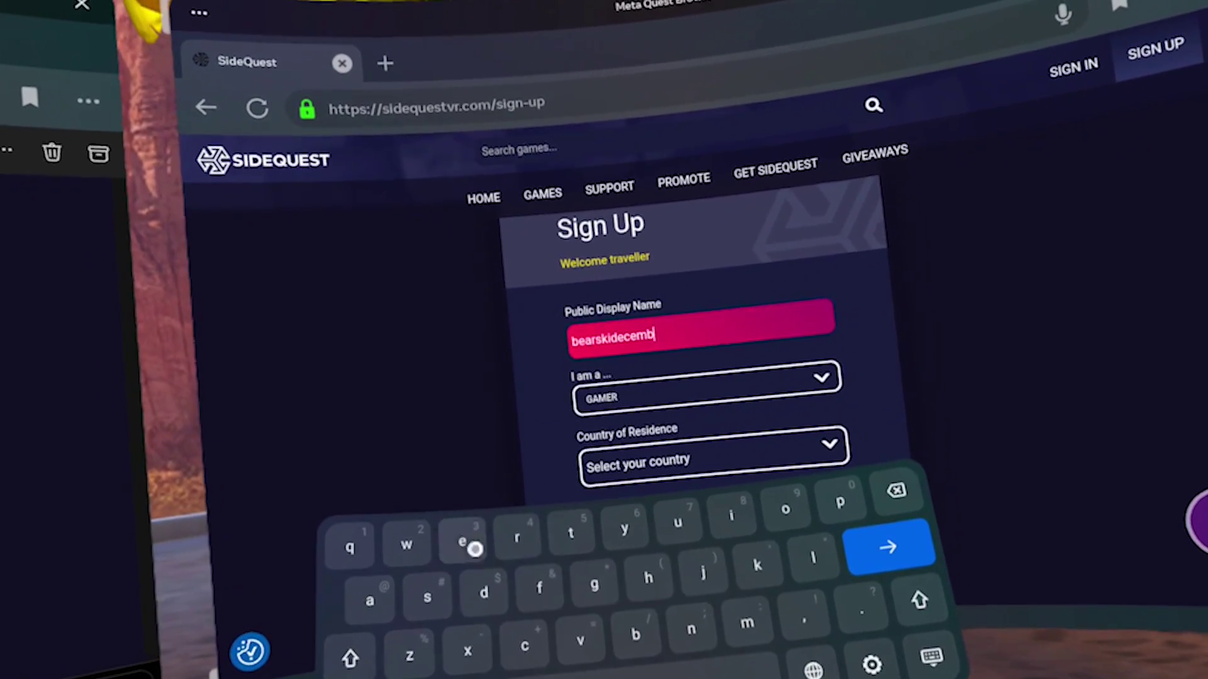
{"action": "type", "text": "er"}
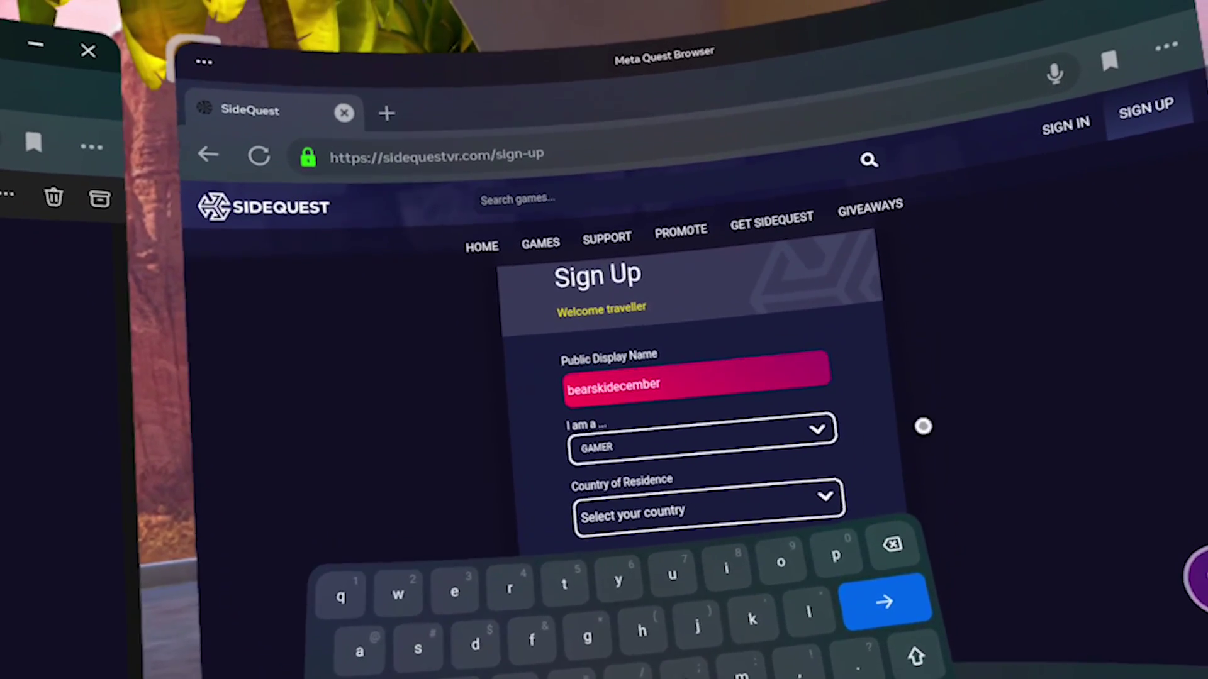
{"action": "left_click", "coordinate": [796, 497]}
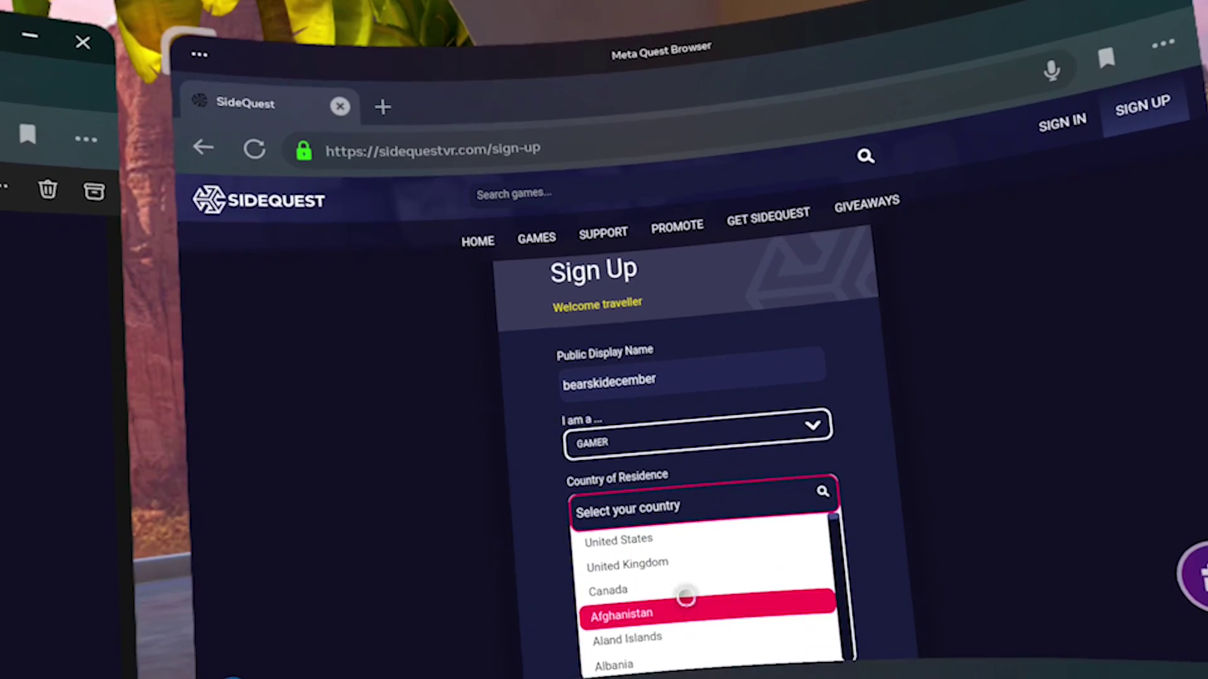
{"action": "left_click", "coordinate": [683, 587]}
{"action": "scroll", "coordinate": [794, 486], "scroll_direction": "down", "scroll_amount": 3}
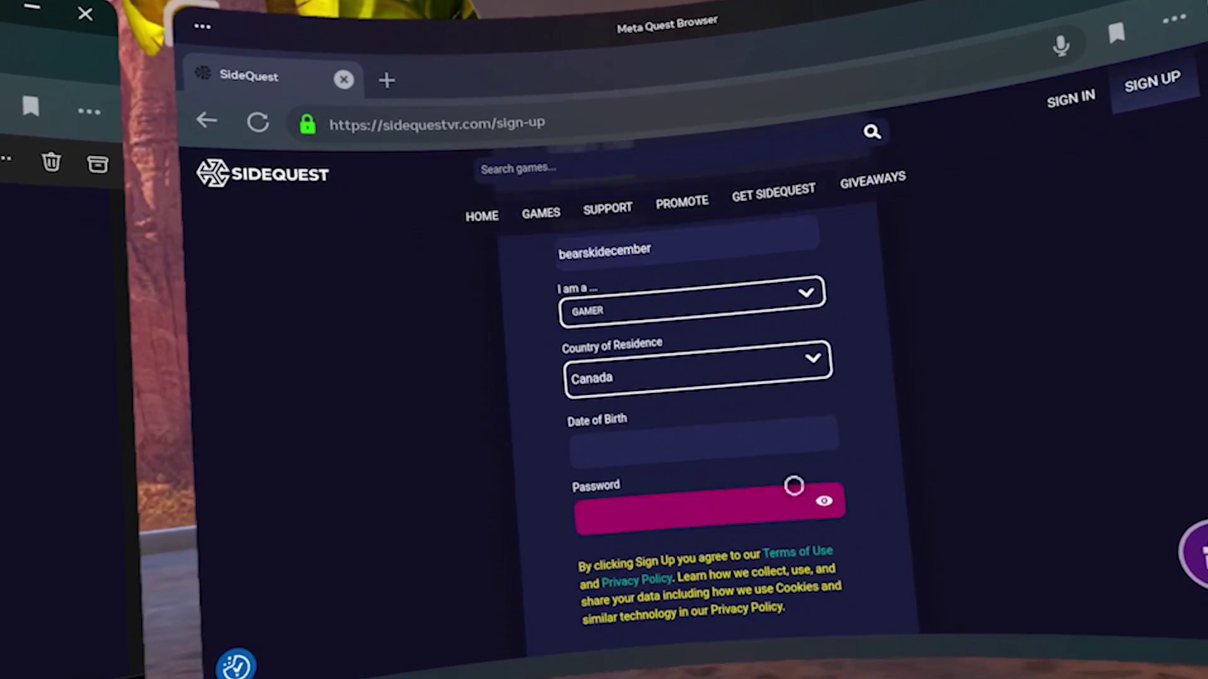
{"action": "left_click", "coordinate": [751, 439]}
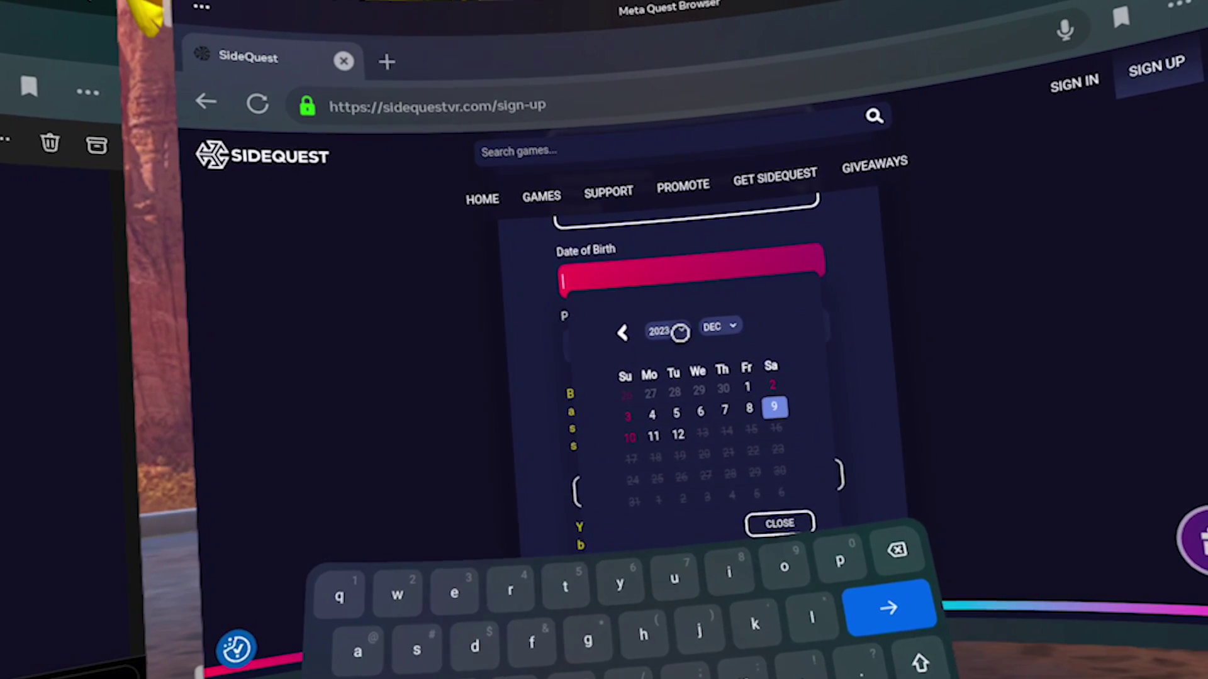
Choose birth year 1988 and month June in the date picker, then close it.
{"action": "left_click", "coordinate": [671, 332]}
{"action": "scroll", "coordinate": [703, 378], "scroll_direction": "down", "scroll_amount": 1}
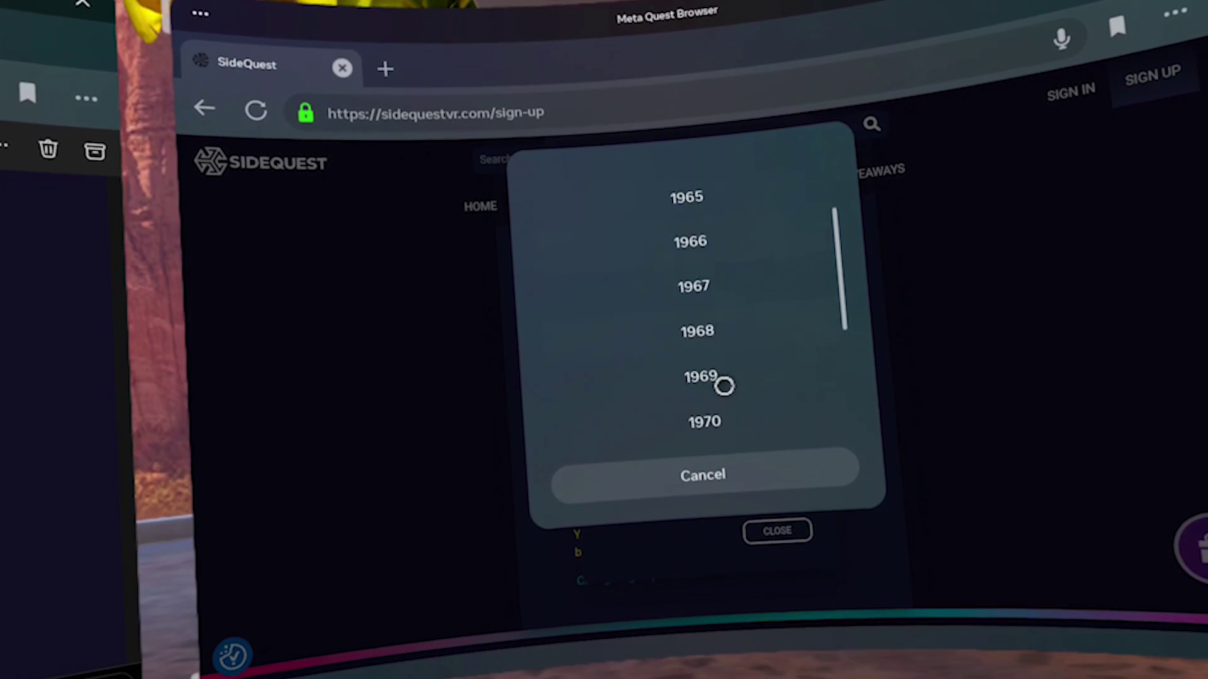
{"action": "scroll", "coordinate": [728, 371], "scroll_direction": "down", "scroll_amount": 1}
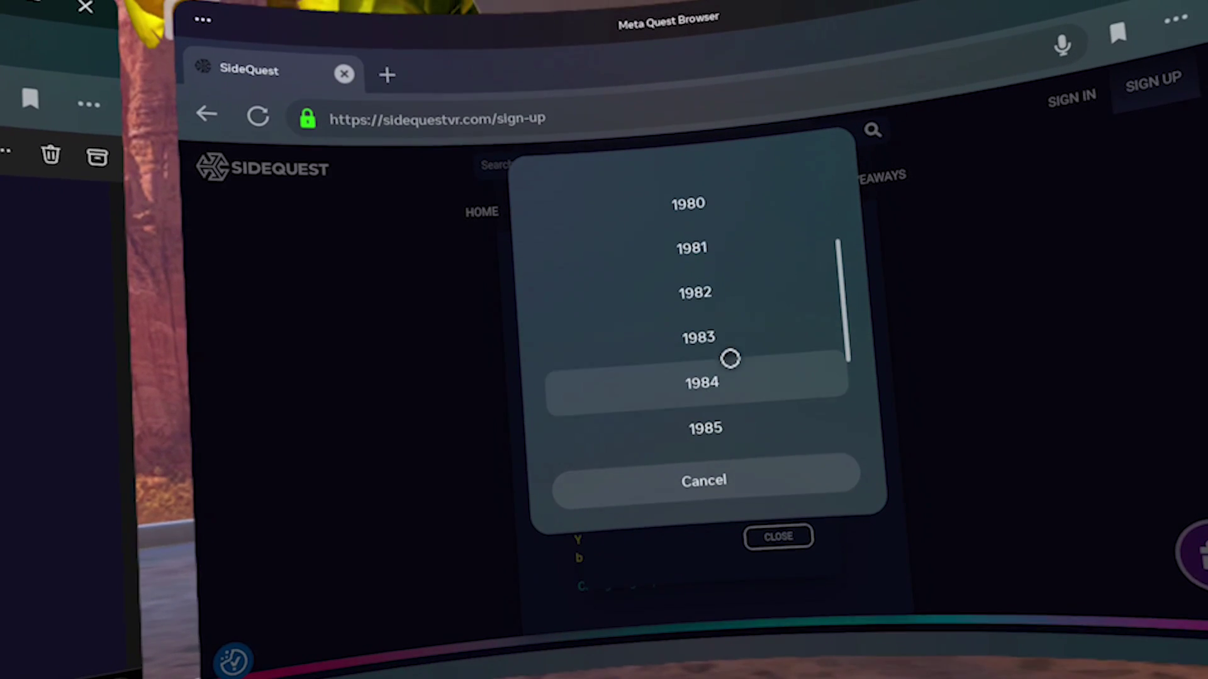
{"action": "left_click", "coordinate": [733, 437]}
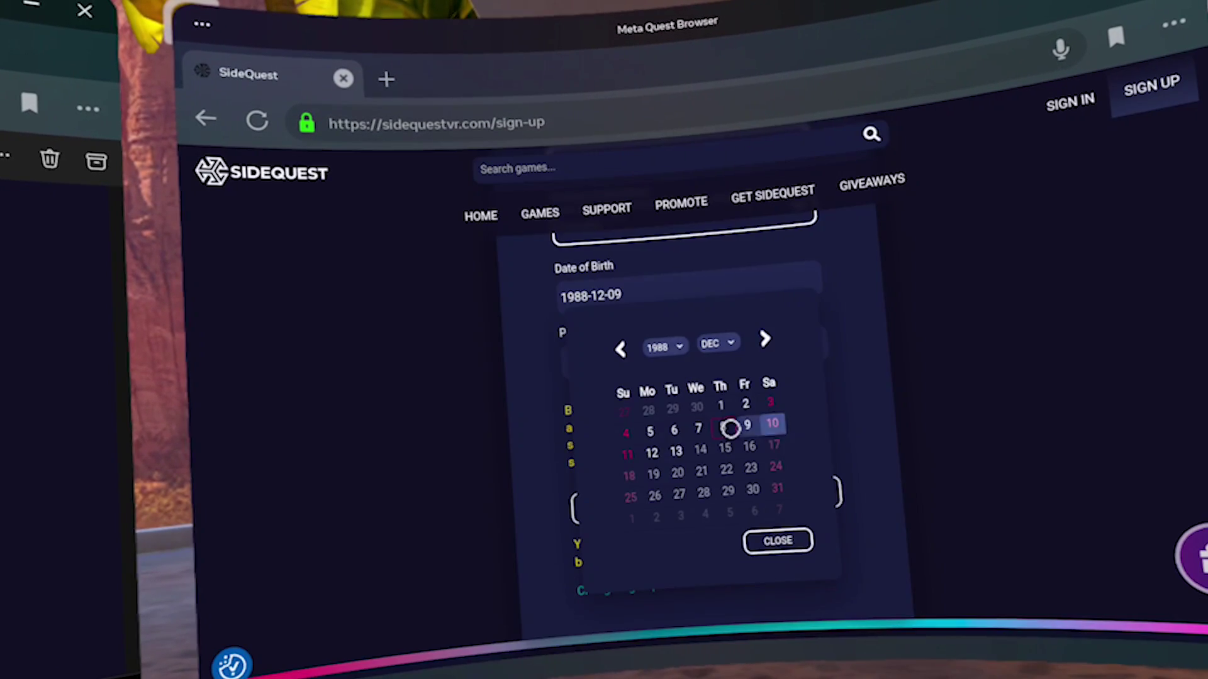
{"action": "left_click", "coordinate": [710, 349]}
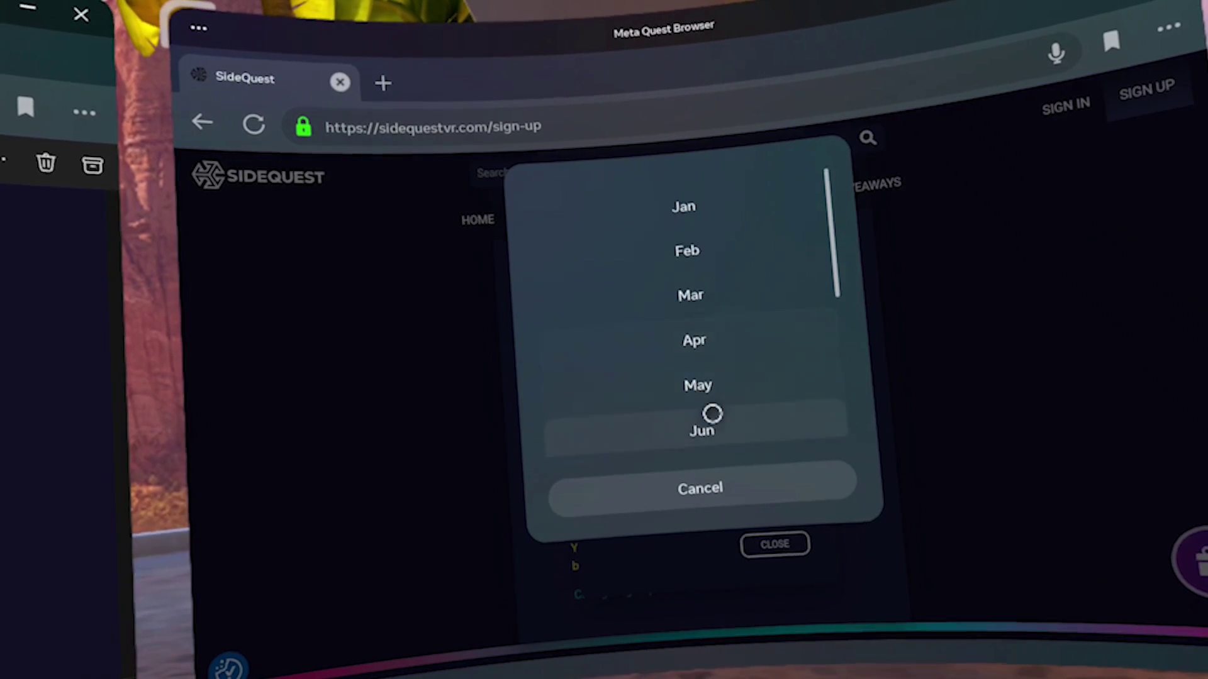
{"action": "left_click", "coordinate": [706, 430]}
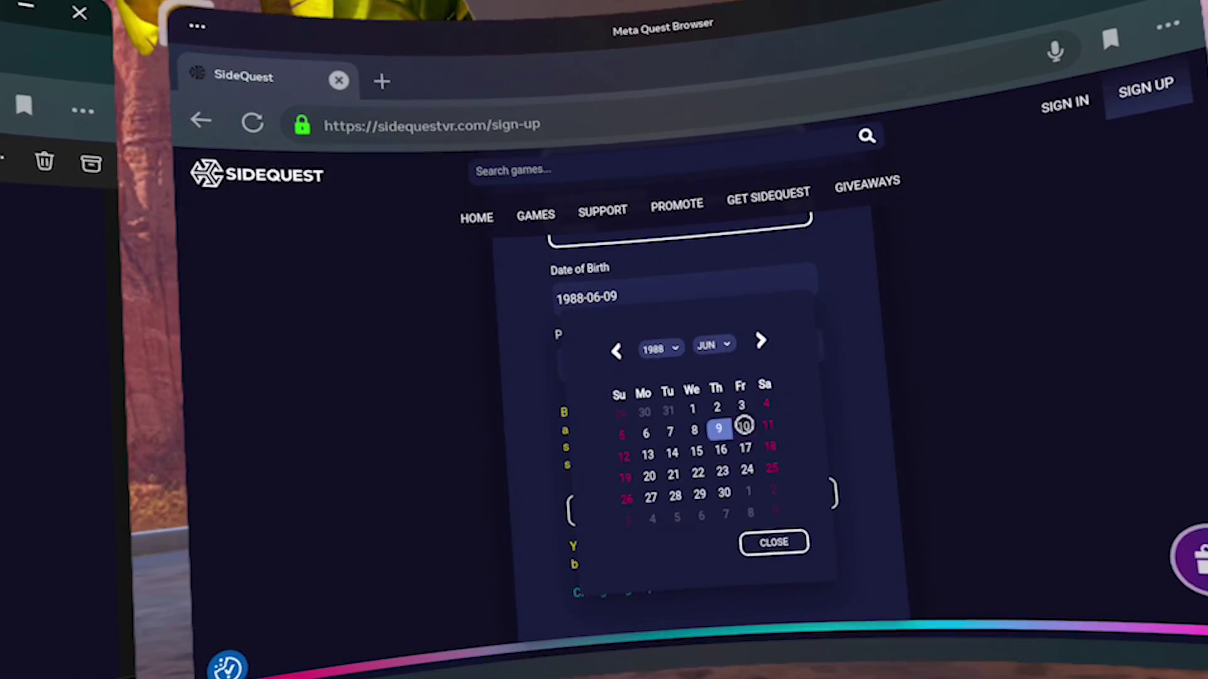
{"action": "left_click", "coordinate": [765, 540]}
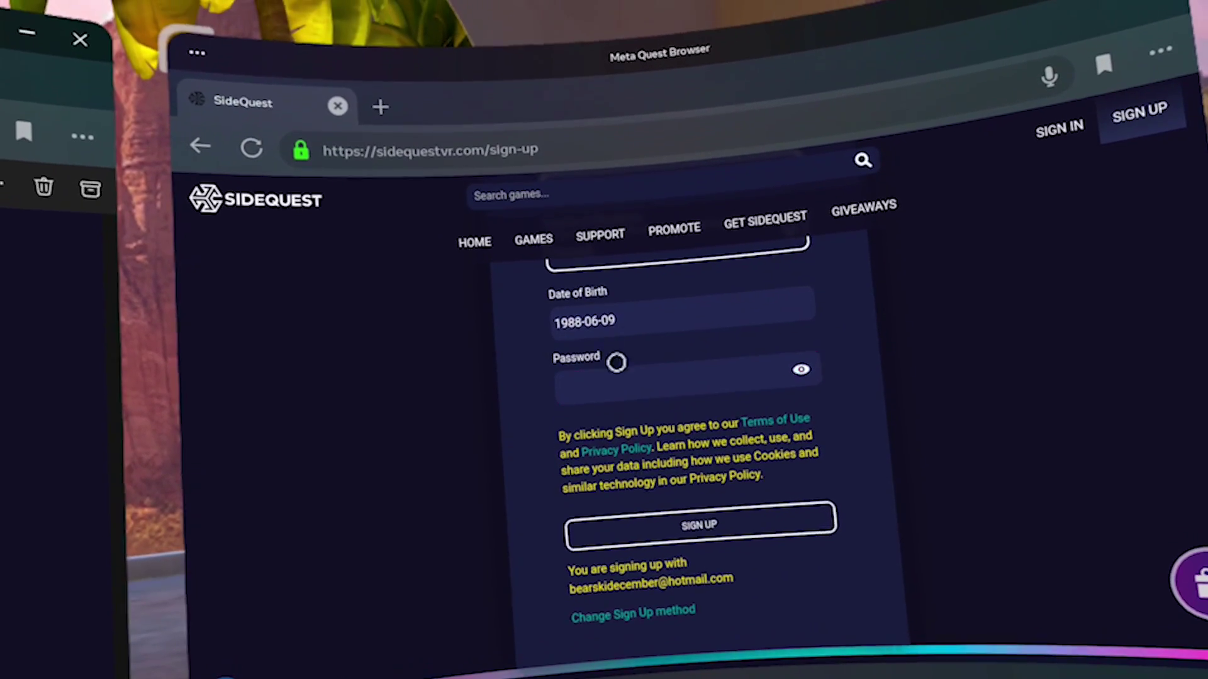
{"action": "left_click", "coordinate": [665, 392]}
Enter the password with letters, numbers and symbols, submit, then reveal it after the error.
{"action": "left_click", "coordinate": [802, 378]}
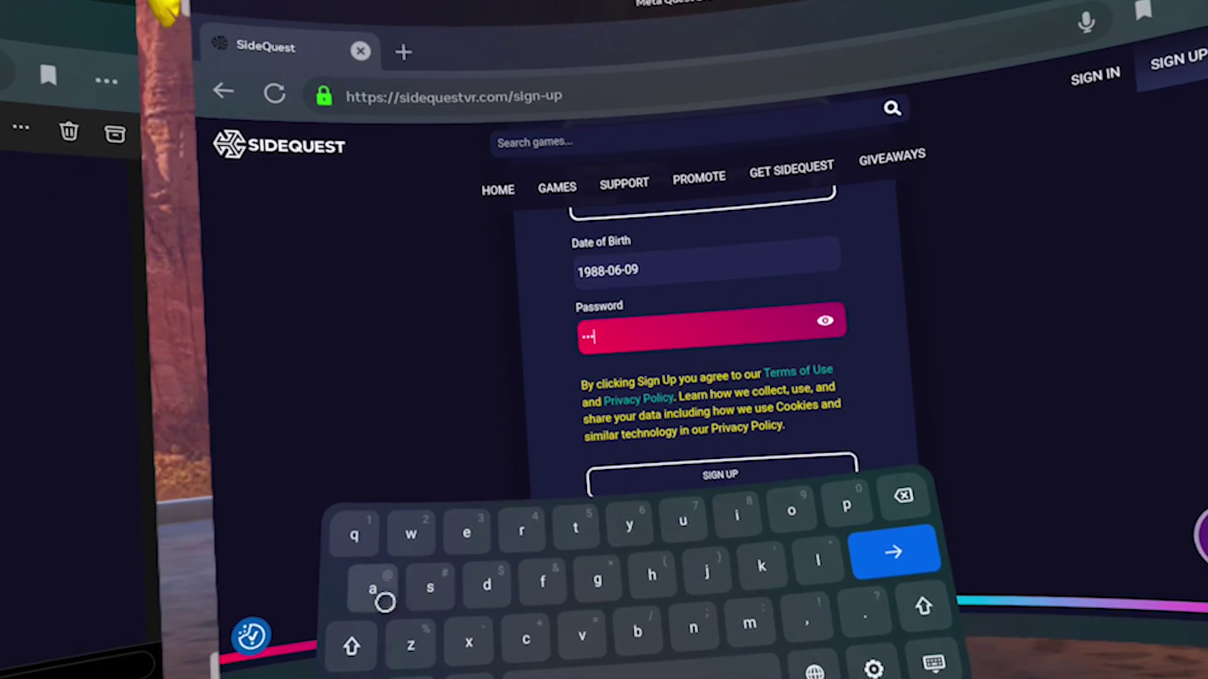
{"action": "left_click", "coordinate": [765, 562]}
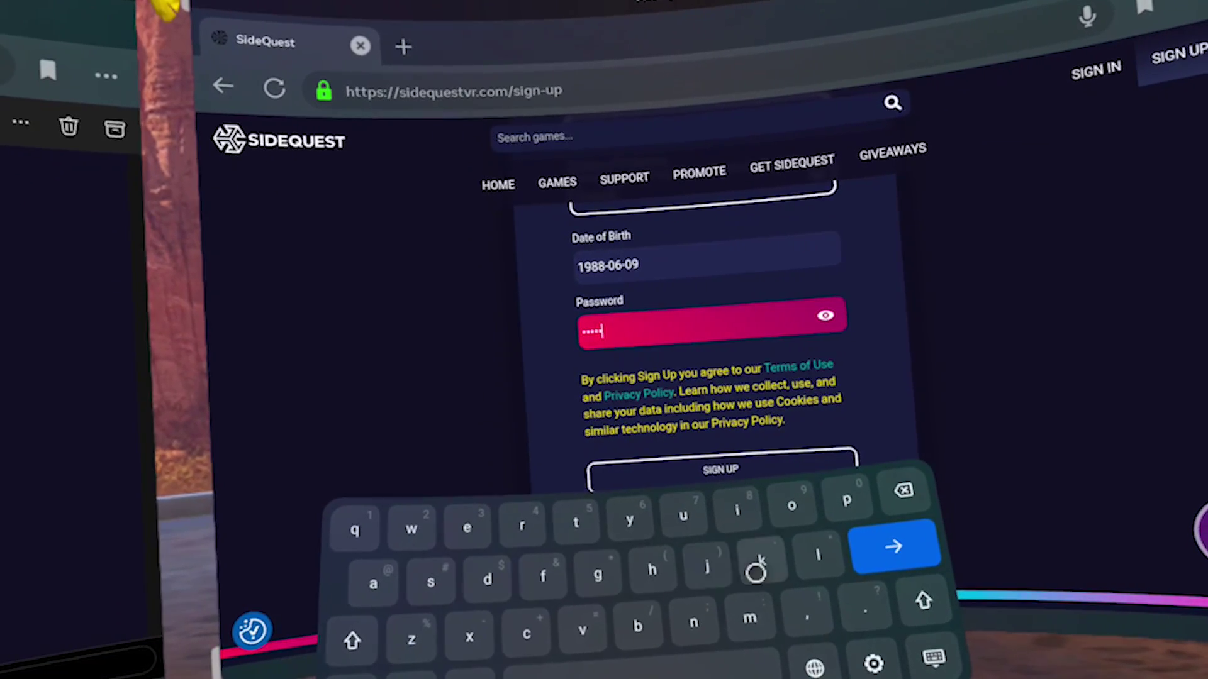
{"action": "left_click", "coordinate": [738, 514]}
{"action": "left_click", "coordinate": [467, 634]}
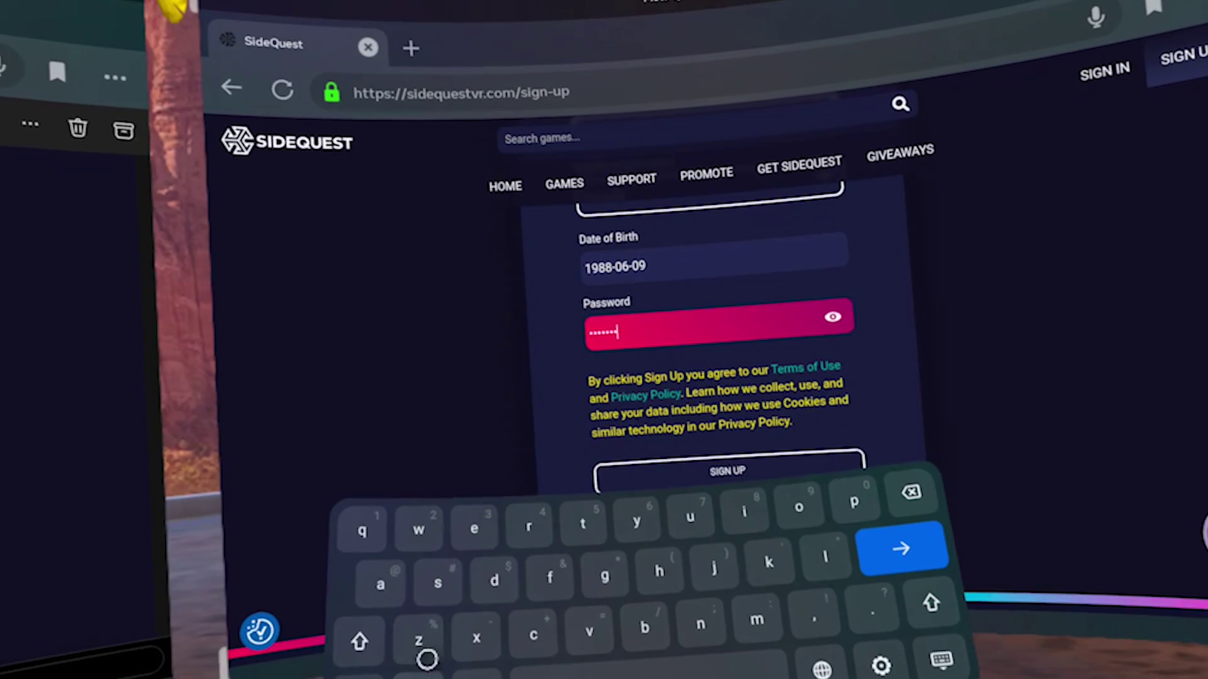
{"action": "left_click", "coordinate": [476, 541]}
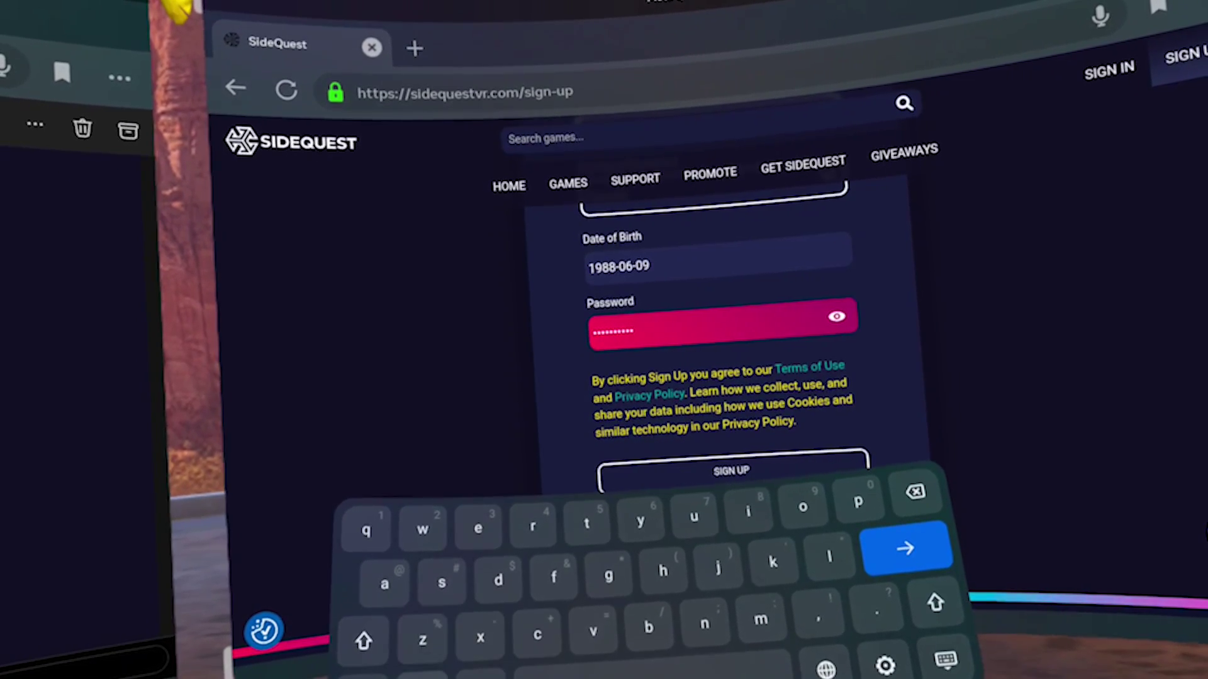
{"action": "left_click", "coordinate": [373, 668]}
{"action": "left_click", "coordinate": [423, 526]}
{"action": "left_click", "coordinate": [478, 524]}
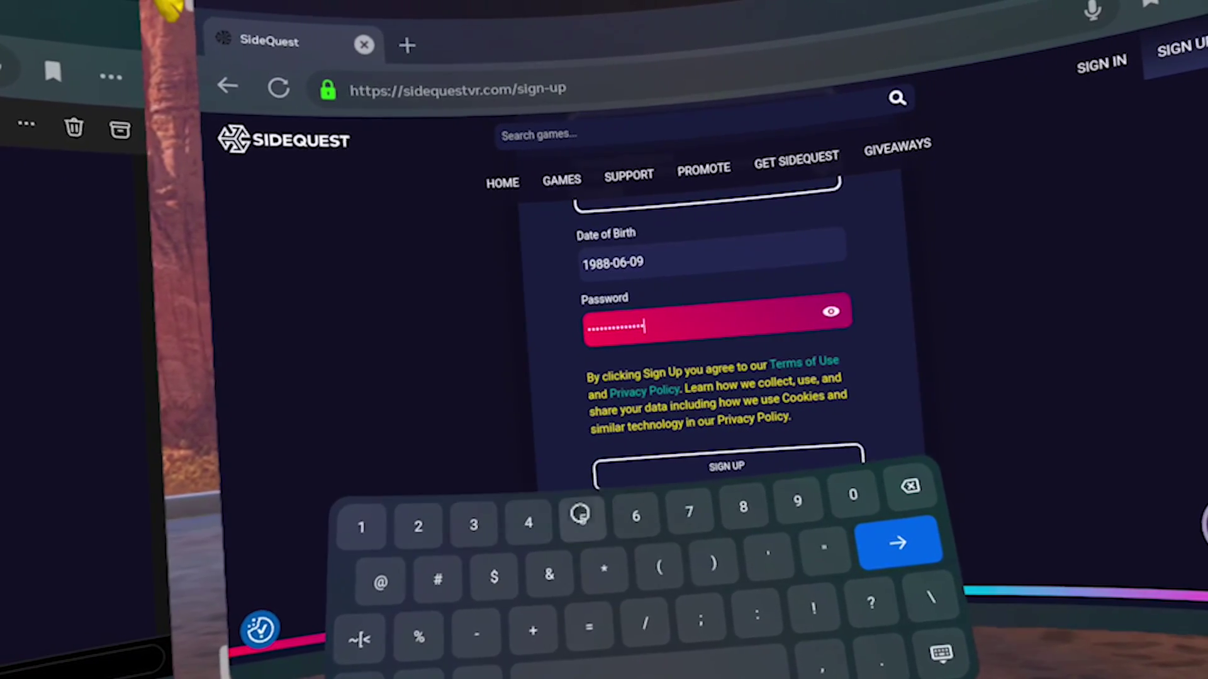
{"action": "left_click", "coordinate": [533, 523]}
{"action": "left_click", "coordinate": [902, 545]}
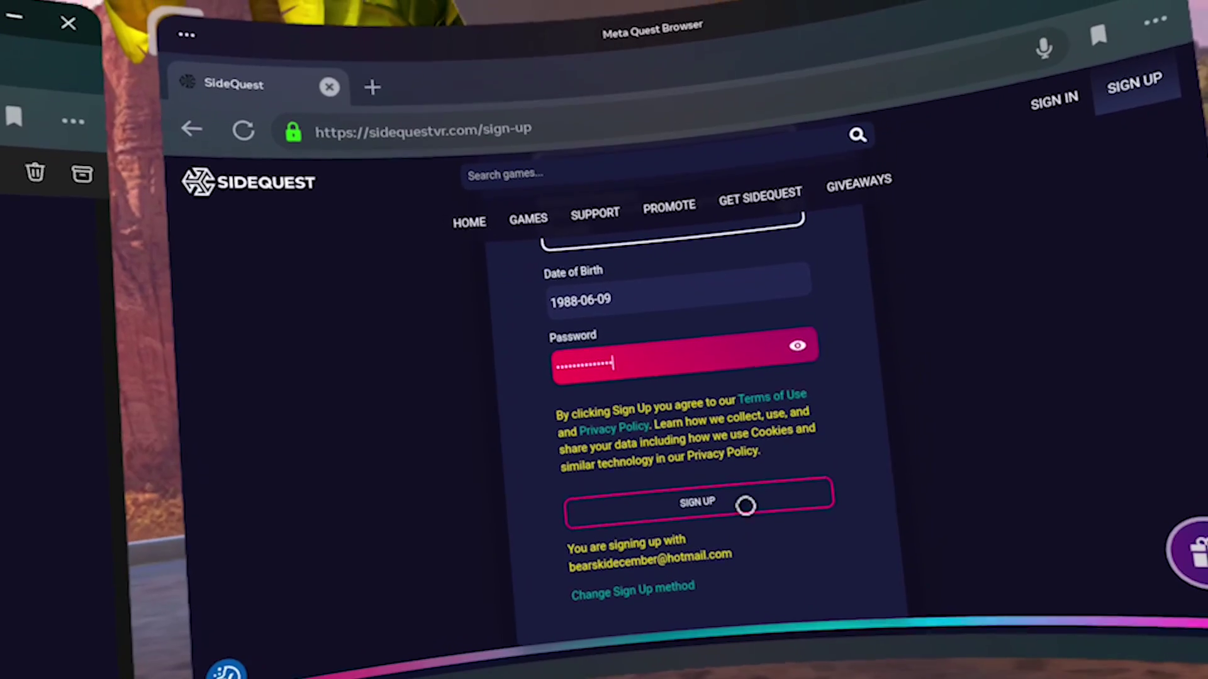
{"action": "left_click", "coordinate": [745, 510]}
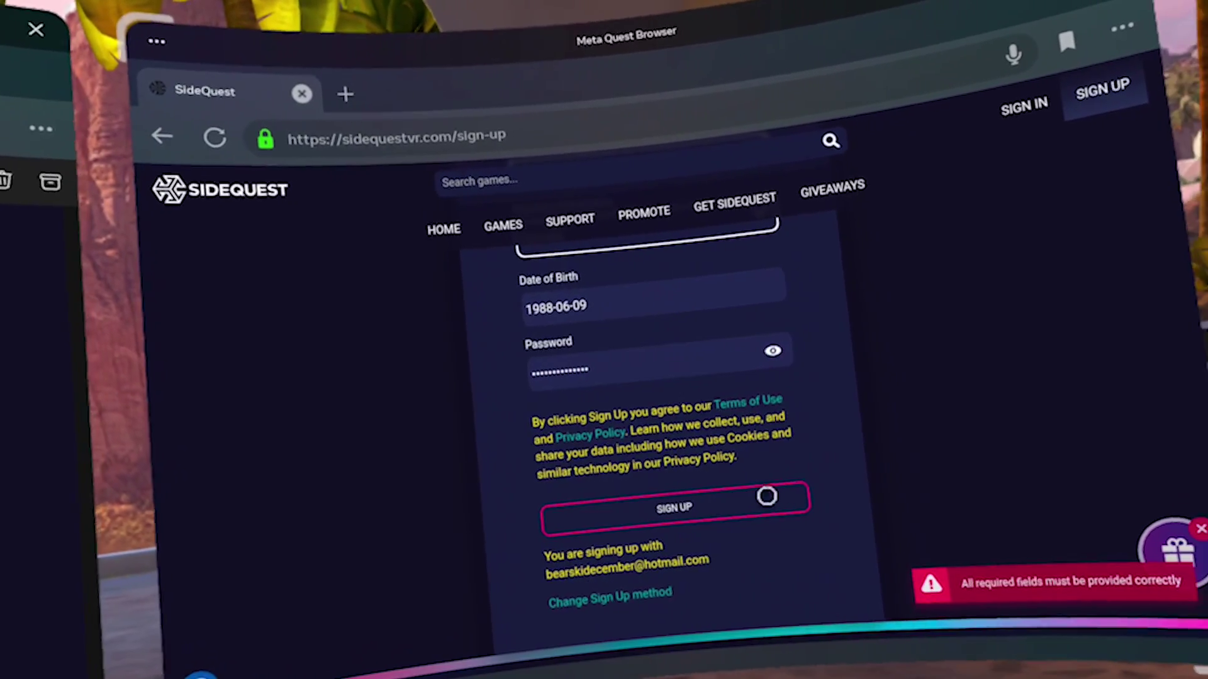
{"action": "scroll", "coordinate": [646, 489], "scroll_direction": "up", "scroll_amount": 5}
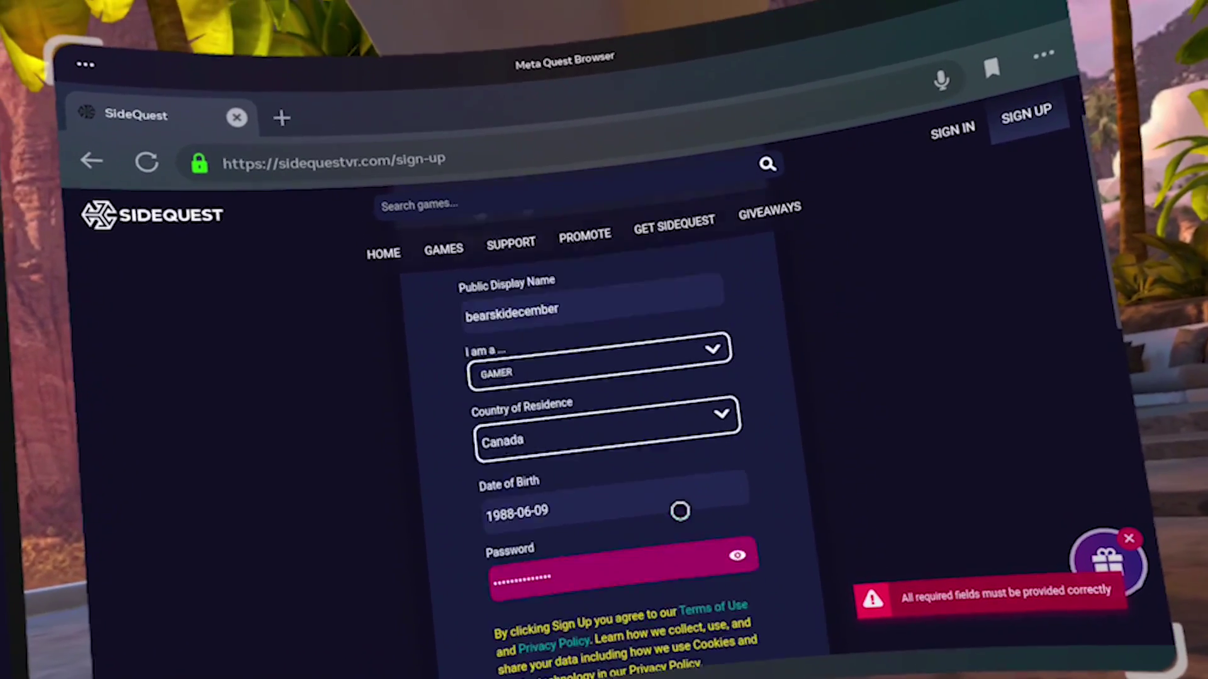
{"action": "scroll", "coordinate": [692, 528], "scroll_direction": "down", "scroll_amount": 2}
{"action": "scroll", "coordinate": [692, 534], "scroll_direction": "down", "scroll_amount": 4}
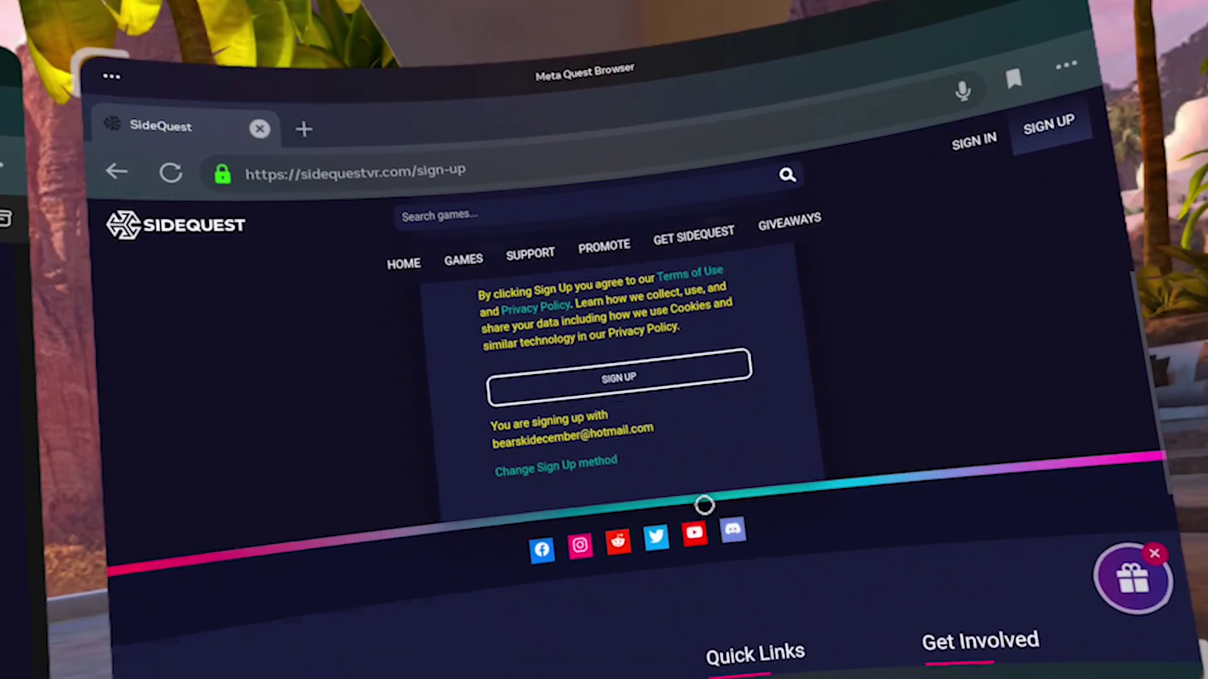
{"action": "scroll", "coordinate": [704, 504], "scroll_direction": "up", "scroll_amount": 4}
{"action": "scroll", "coordinate": [718, 509], "scroll_direction": "up", "scroll_amount": 1}
{"action": "scroll", "coordinate": [698, 557], "scroll_direction": "down", "scroll_amount": 2}
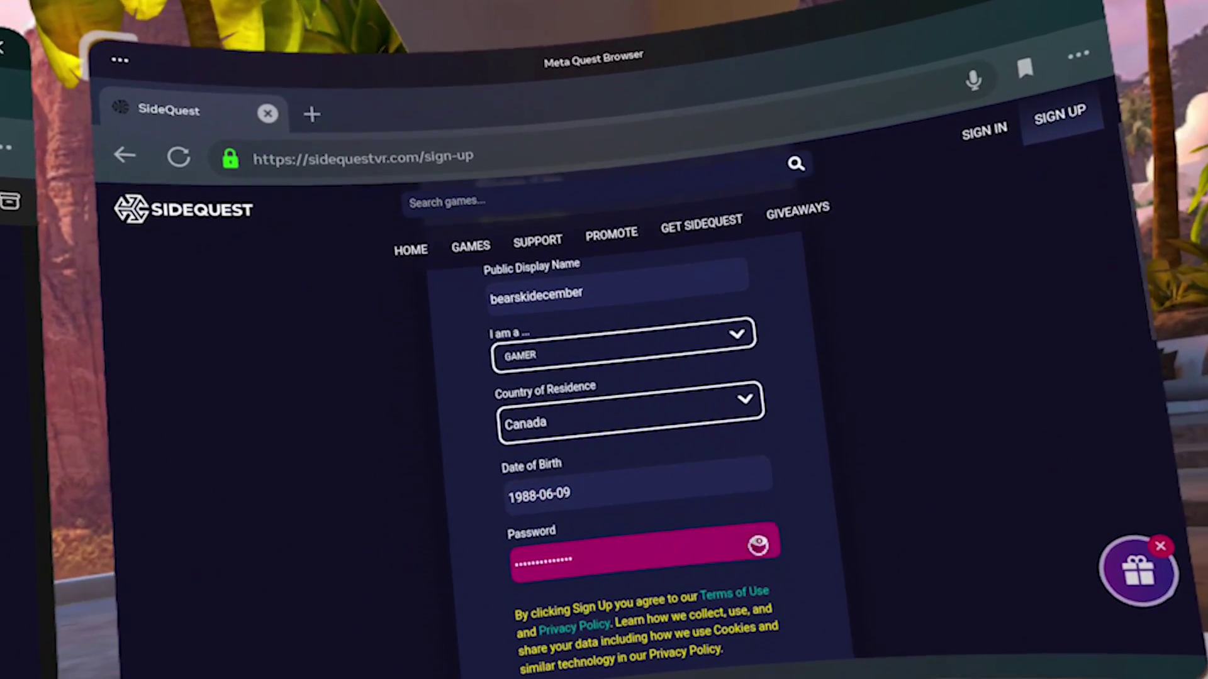
{"action": "left_click", "coordinate": [761, 531]}
{"action": "scroll", "coordinate": [814, 507], "scroll_direction": "down", "scroll_amount": 1}
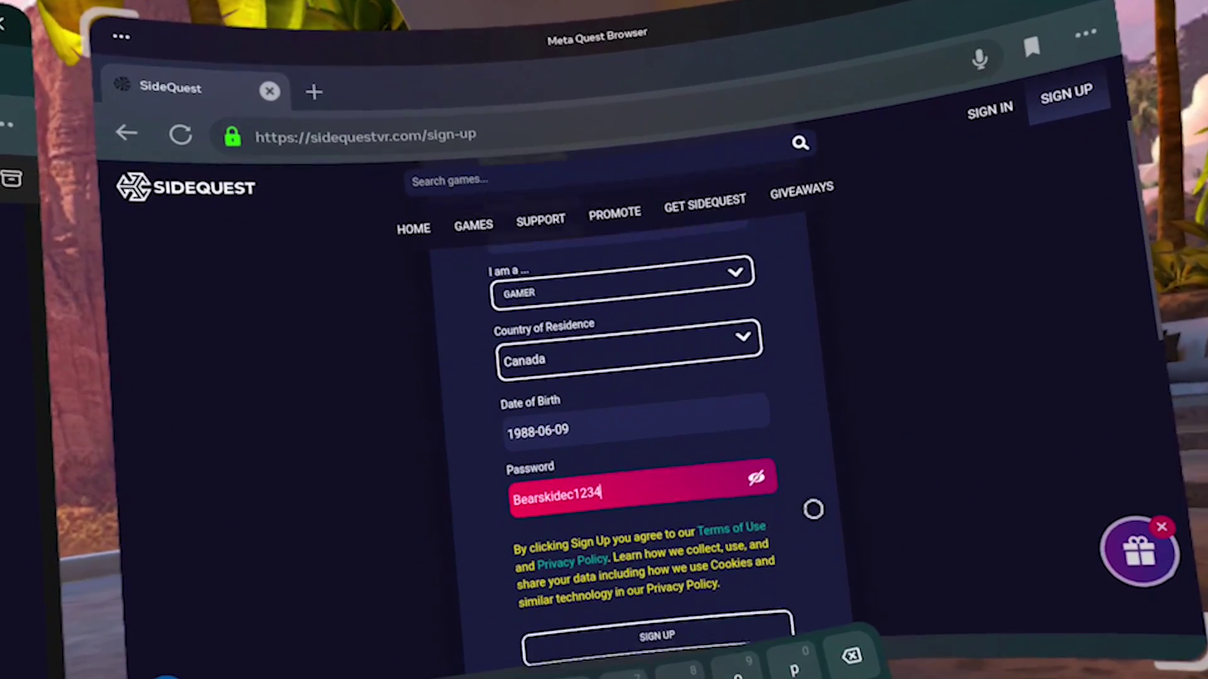
{"action": "scroll", "coordinate": [815, 507], "scroll_direction": "down", "scroll_amount": 2}
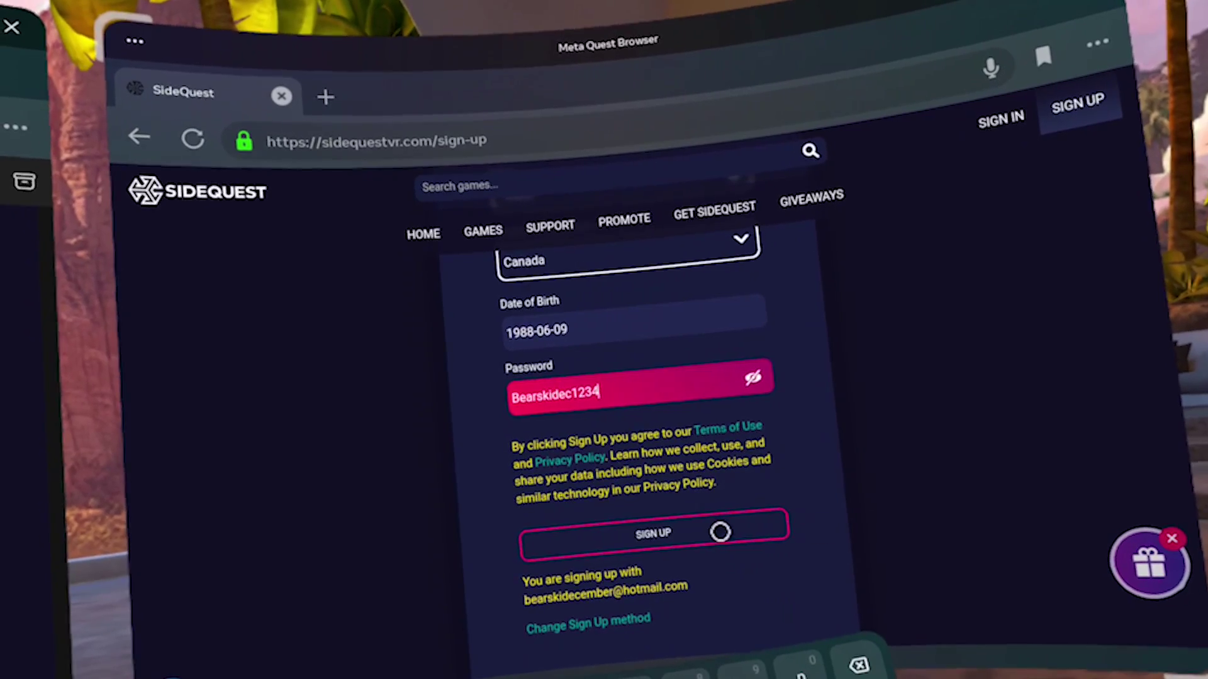
Resubmit the completed sign-up form and close the Outlook verification email window.
{"action": "left_click", "coordinate": [707, 533]}
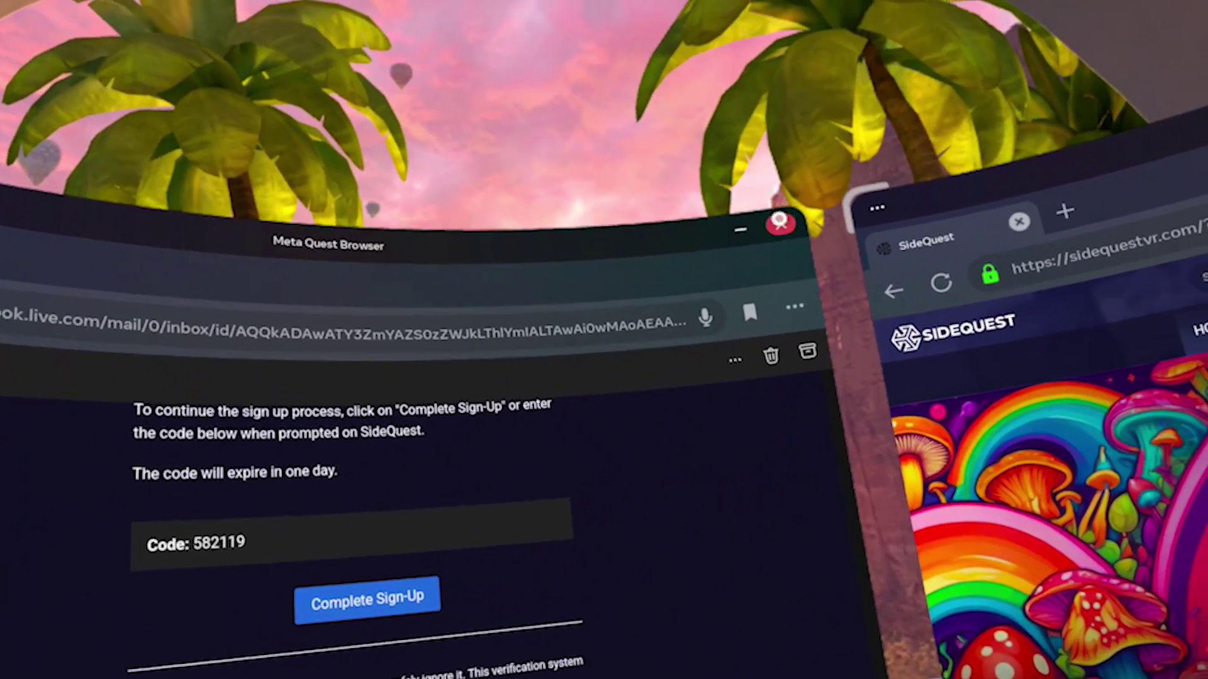
{"action": "left_click", "coordinate": [780, 216]}
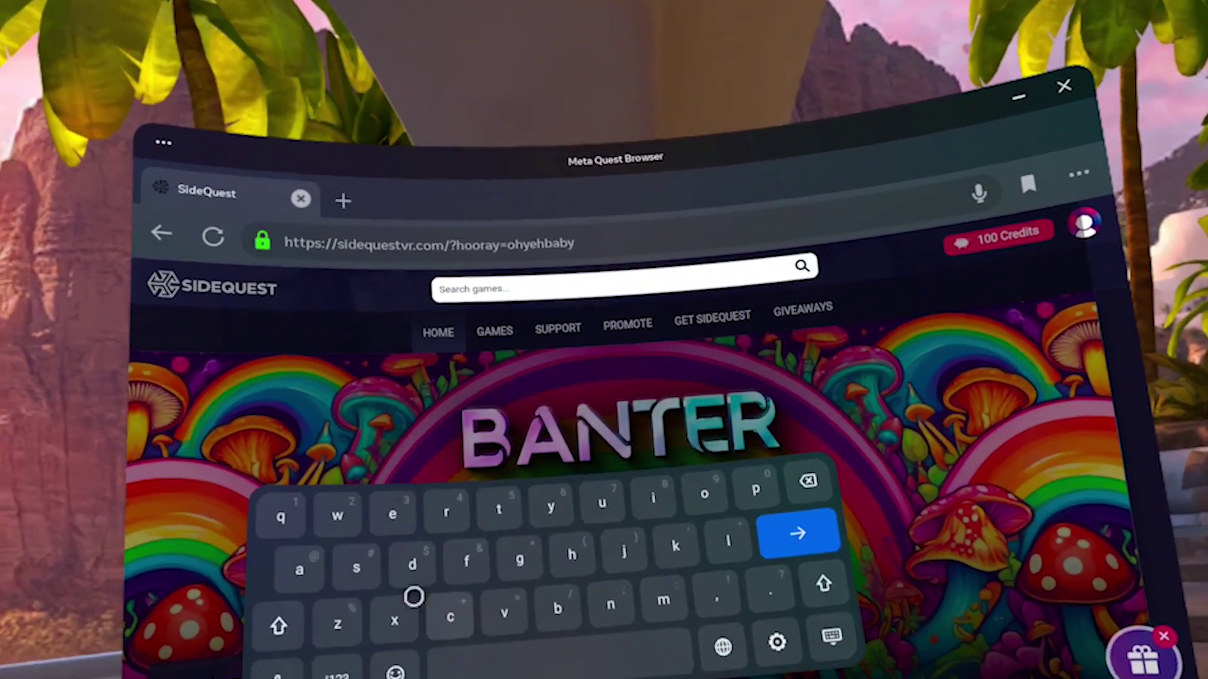
Search the site for 'sidequest' and open the 'SideQuest inside your VR Headset' page.
{"action": "left_click", "coordinate": [339, 597]}
{"action": "type", "text": "de"}
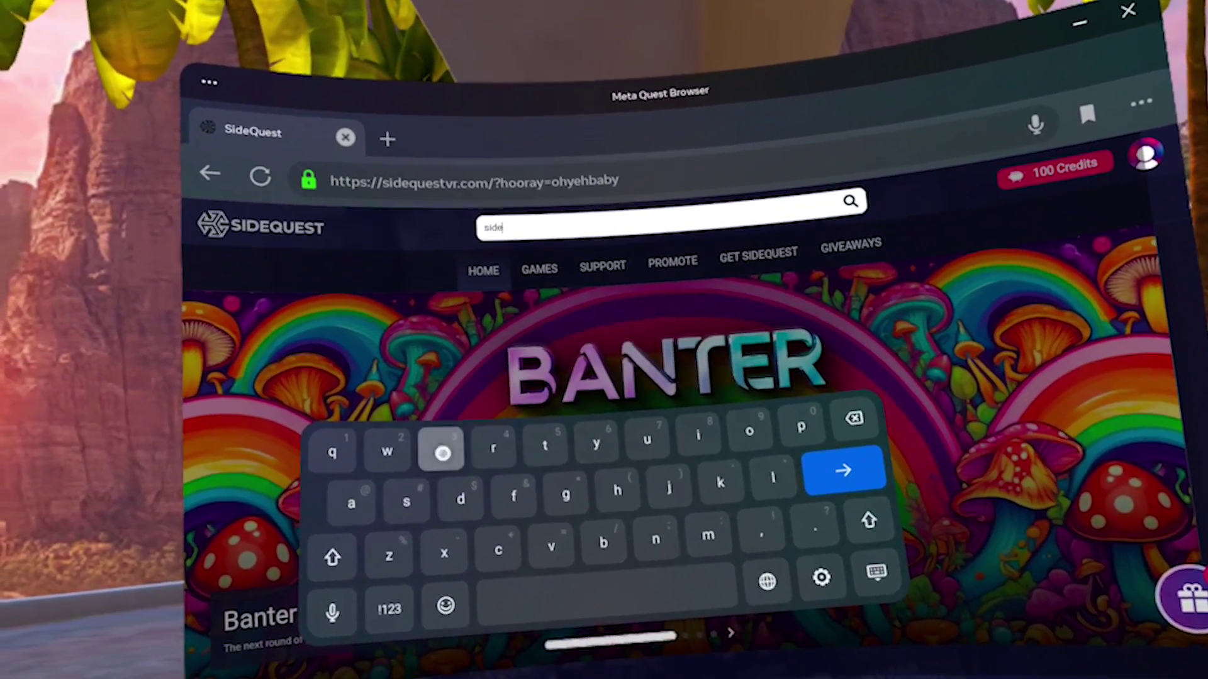
{"action": "type", "text": "ques"}
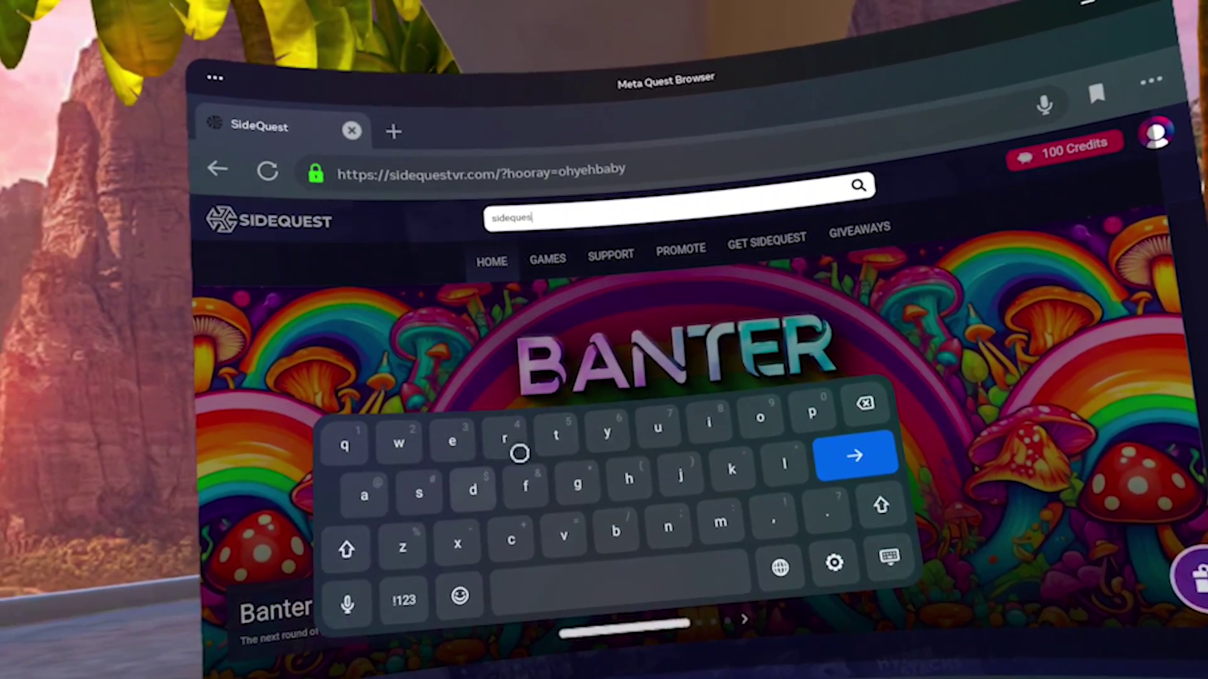
{"action": "left_click", "coordinate": [557, 436]}
{"action": "left_click", "coordinate": [854, 456]}
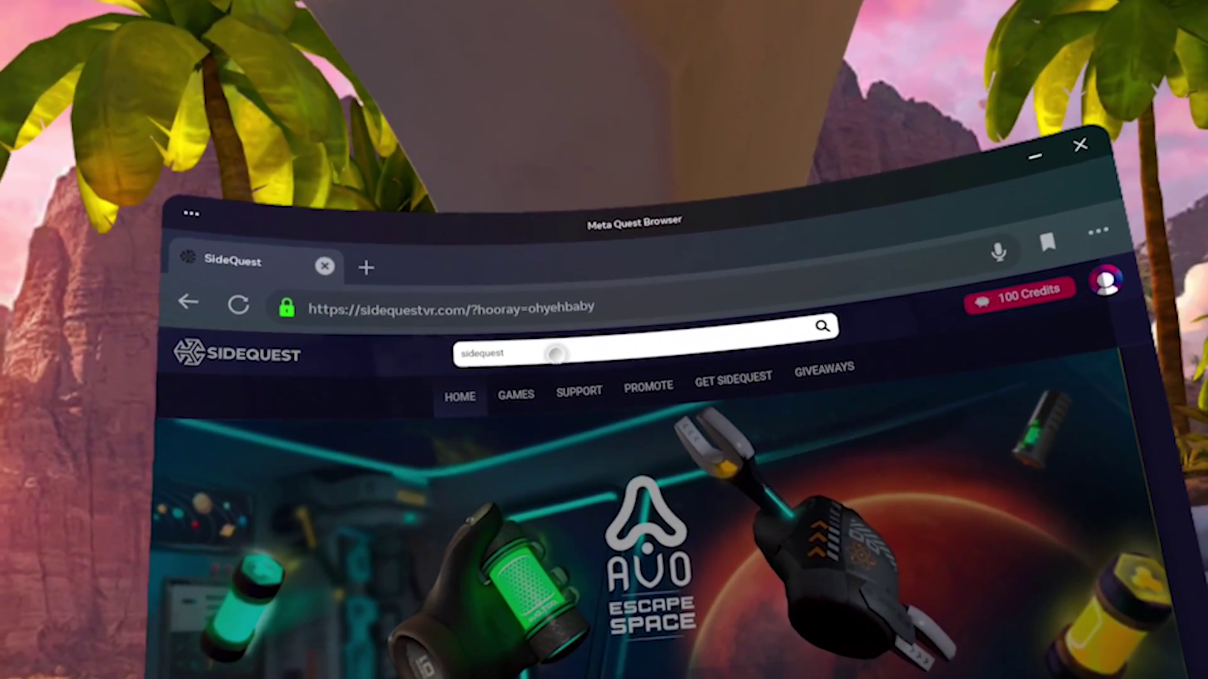
{"action": "left_click", "coordinate": [562, 346]}
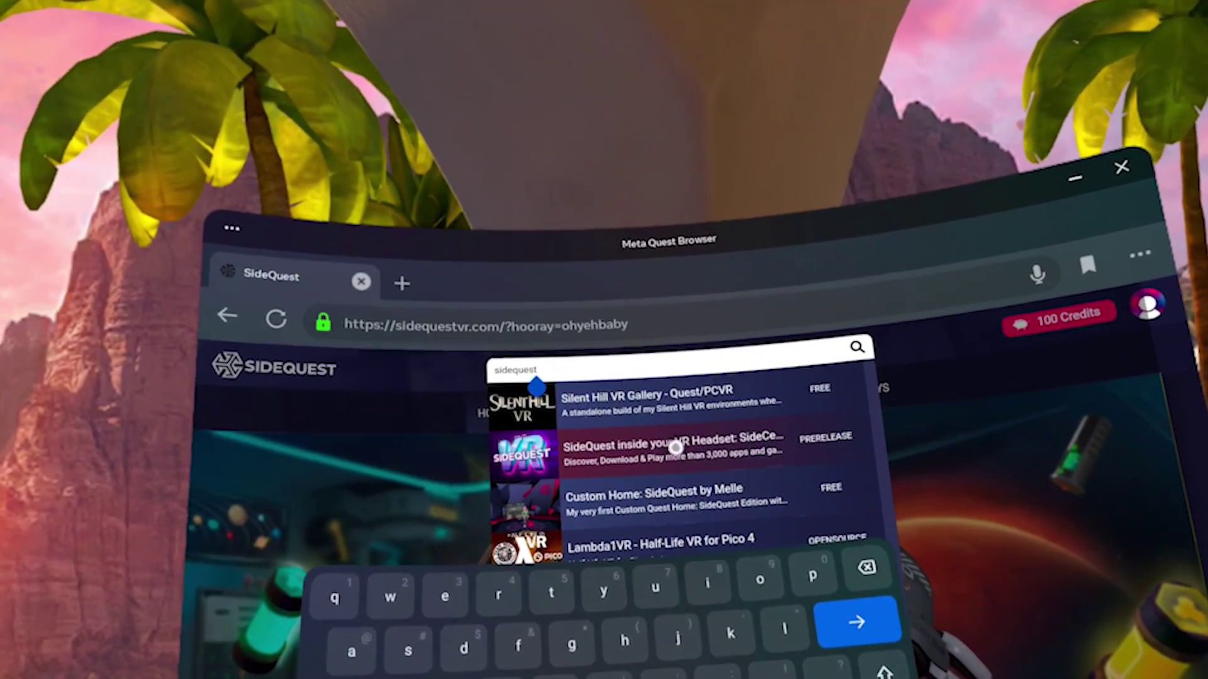
{"action": "left_click", "coordinate": [680, 439]}
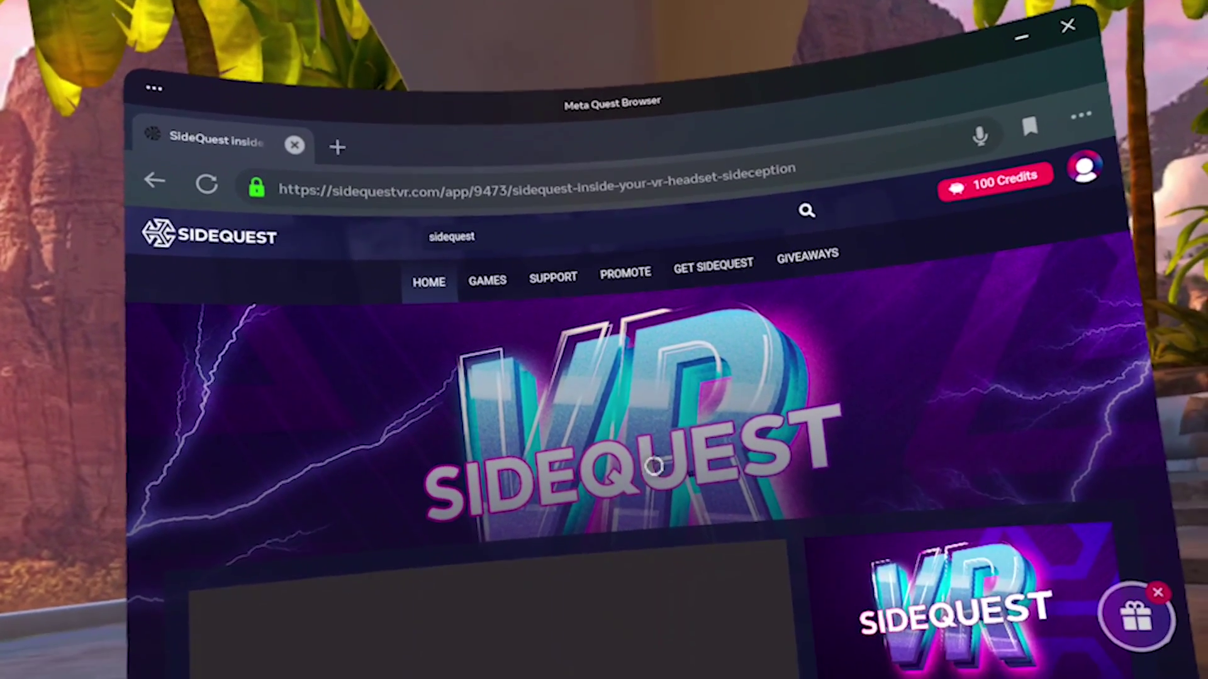
{"action": "scroll", "coordinate": [663, 419], "scroll_direction": "down", "scroll_amount": 2}
{"action": "scroll", "coordinate": [669, 409], "scroll_direction": "down", "scroll_amount": 3}
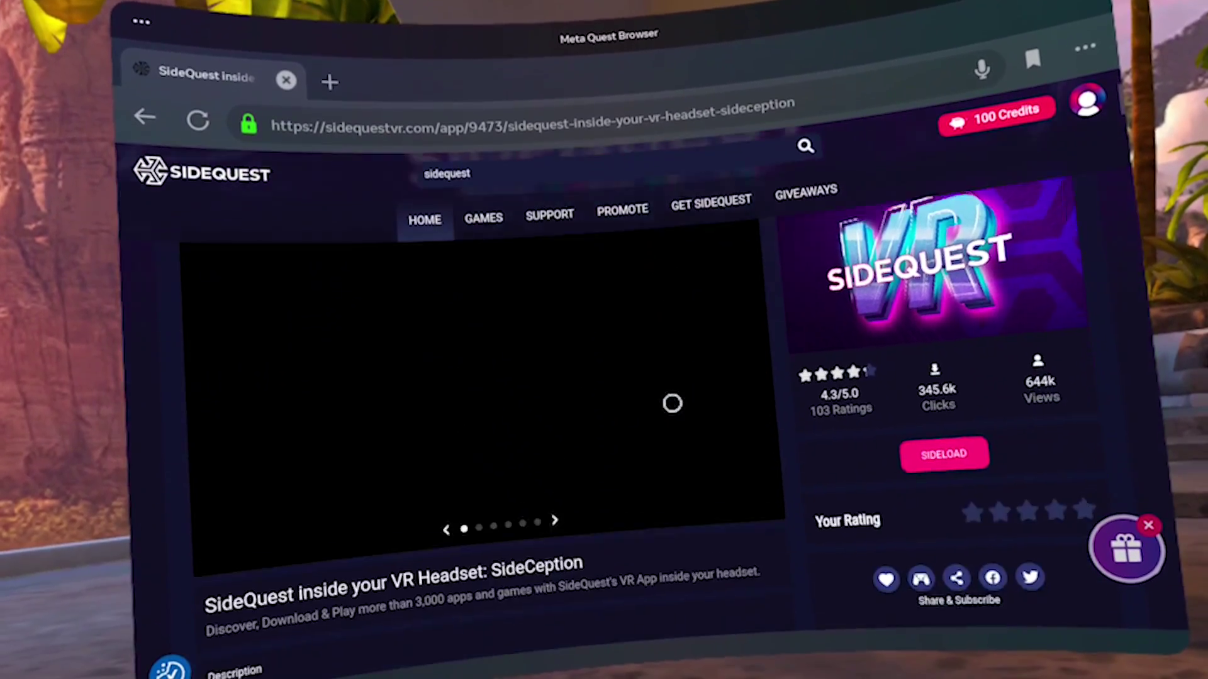
{"action": "scroll", "coordinate": [671, 405], "scroll_direction": "down", "scroll_amount": 3}
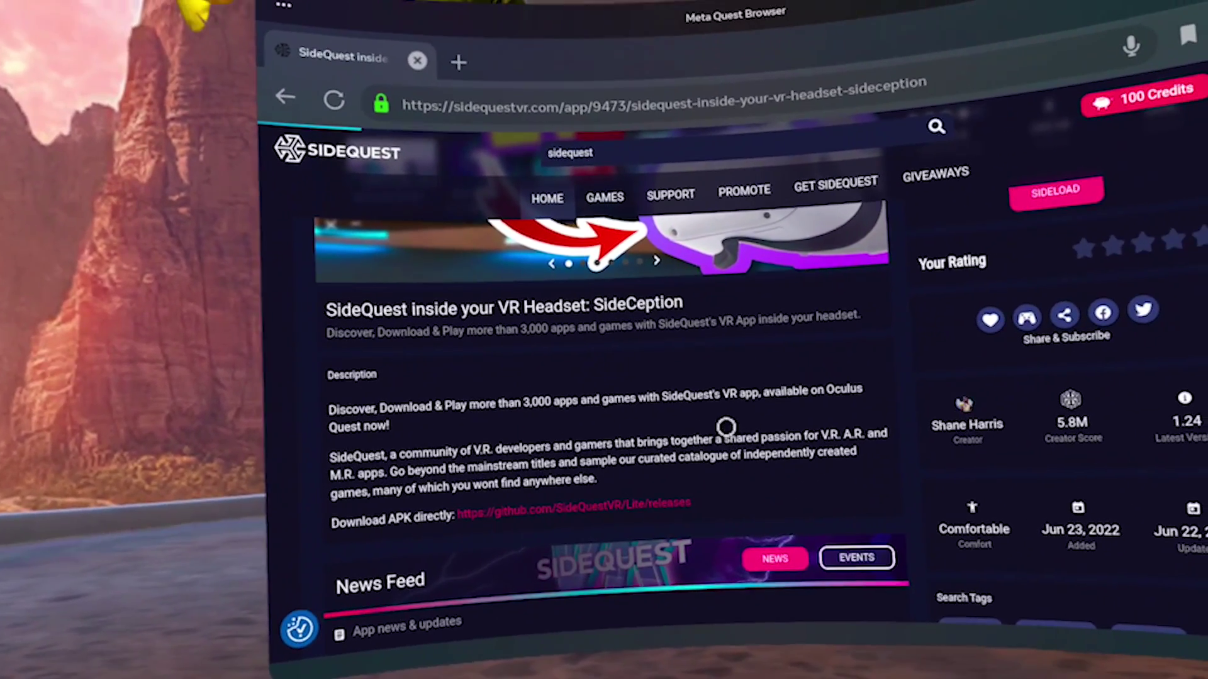
Follow the direct APK link to GitHub releases and download v1.24 app-release.apk.
{"action": "left_click", "coordinate": [616, 457]}
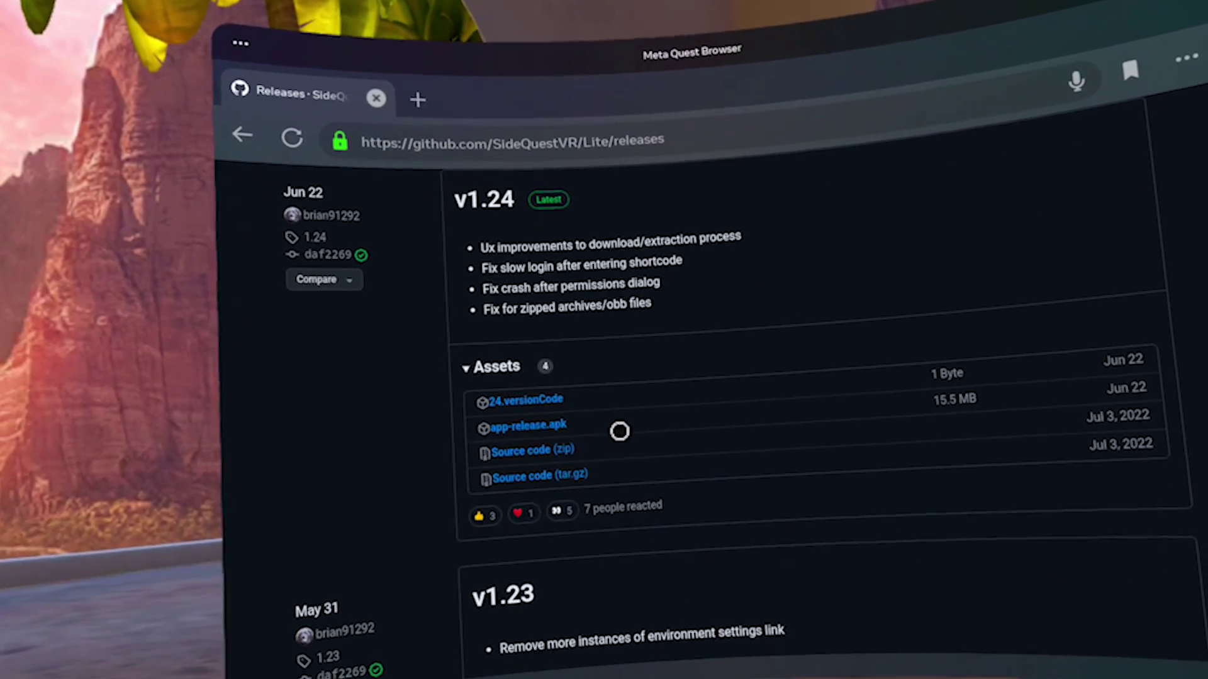
{"action": "left_click", "coordinate": [543, 416]}
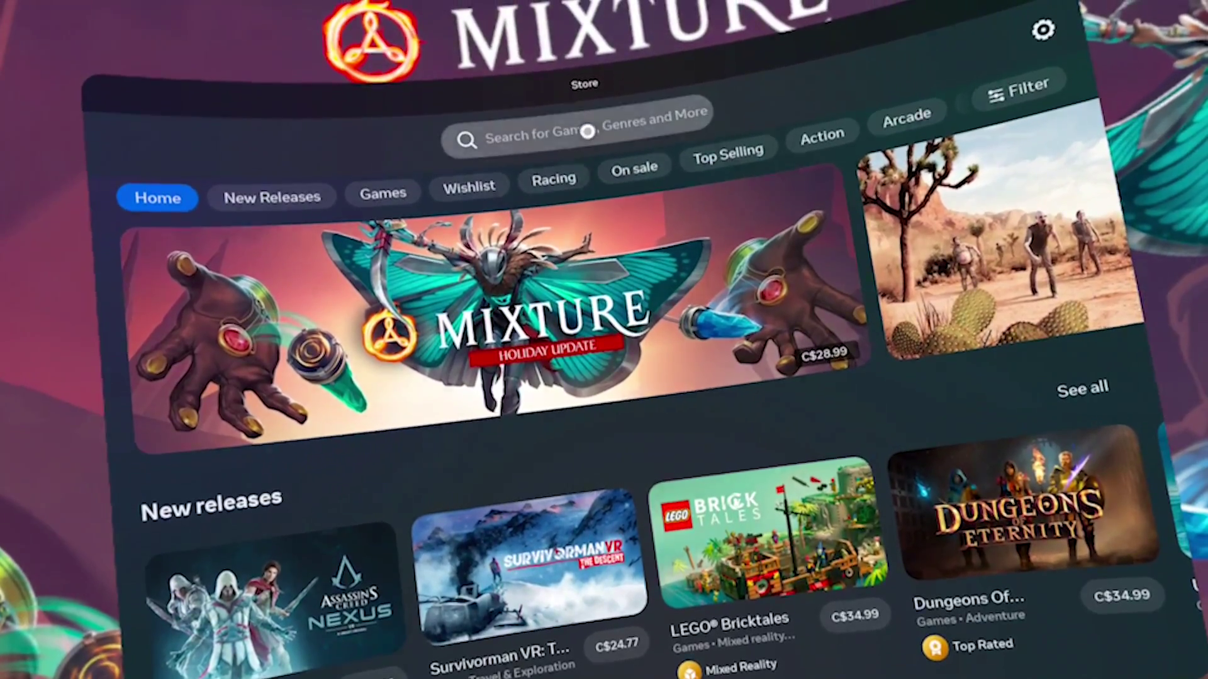
Run a Store search for 'mobile vr station' and open the Mobile VR Station tile.
{"action": "left_click", "coordinate": [587, 131]}
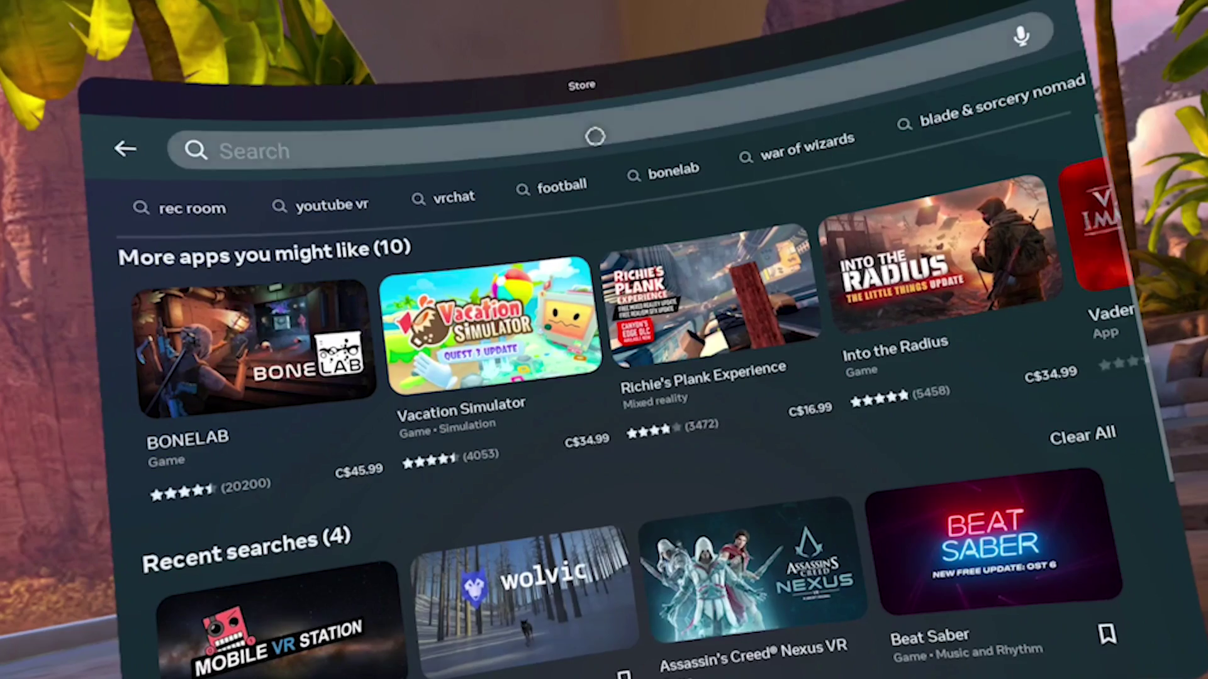
{"action": "left_click", "coordinate": [592, 132]}
{"action": "left_click", "coordinate": [745, 463]}
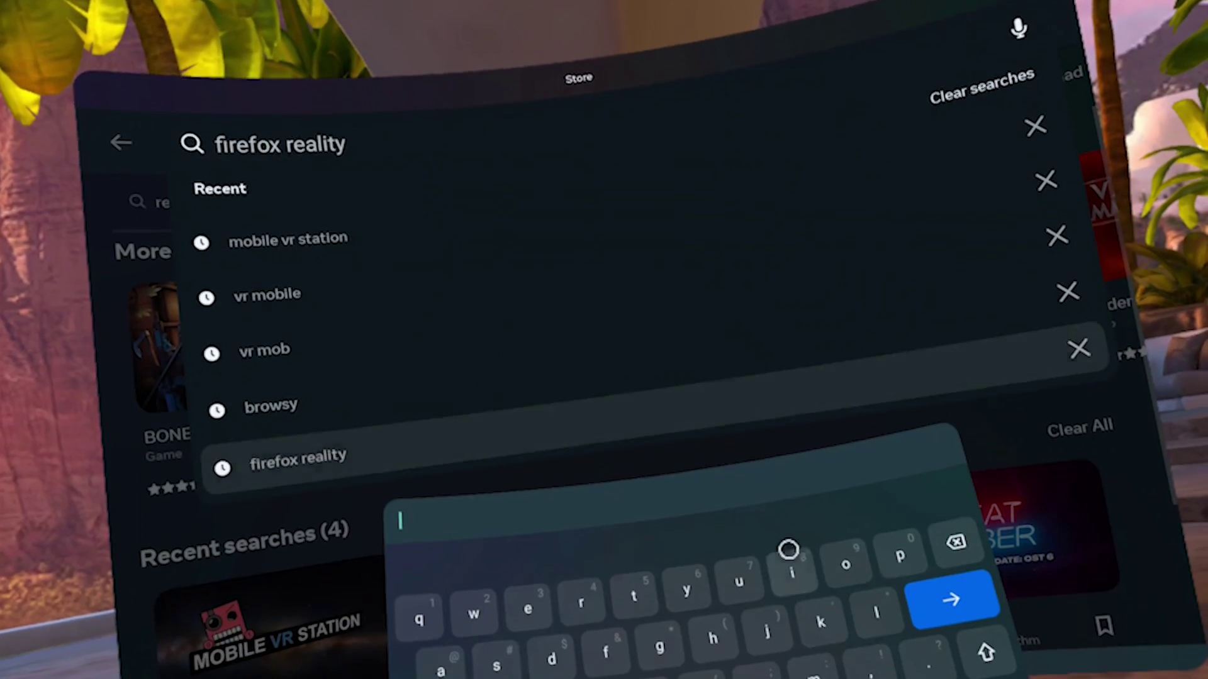
{"action": "left_click", "coordinate": [827, 667]}
{"action": "type", "text": "mobile vr stati"}
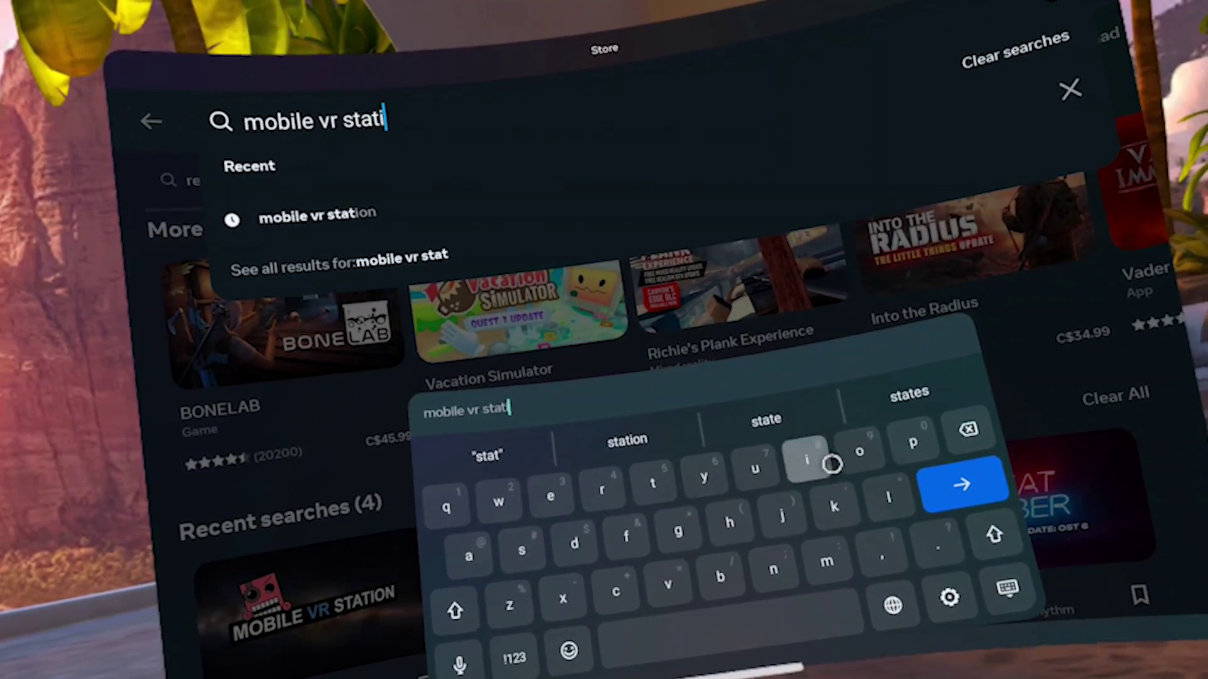
{"action": "left_click", "coordinate": [859, 452]}
{"action": "left_click", "coordinate": [773, 570]}
{"action": "left_click", "coordinate": [960, 484]}
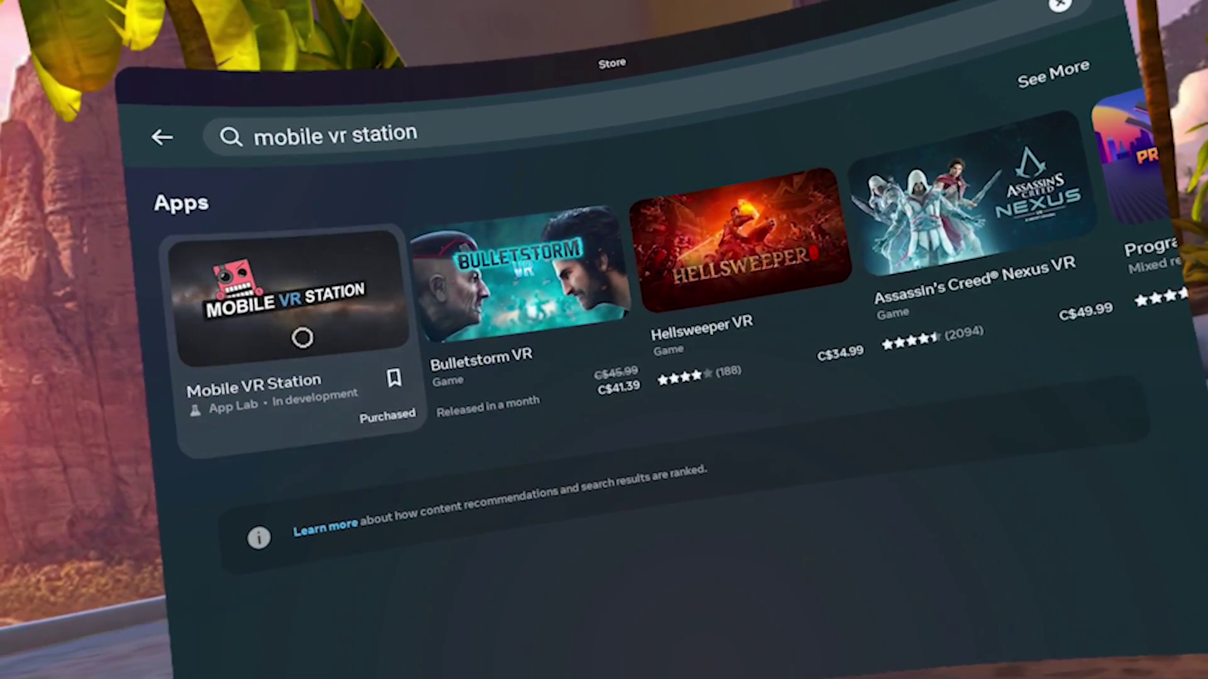
{"action": "left_click", "coordinate": [303, 338]}
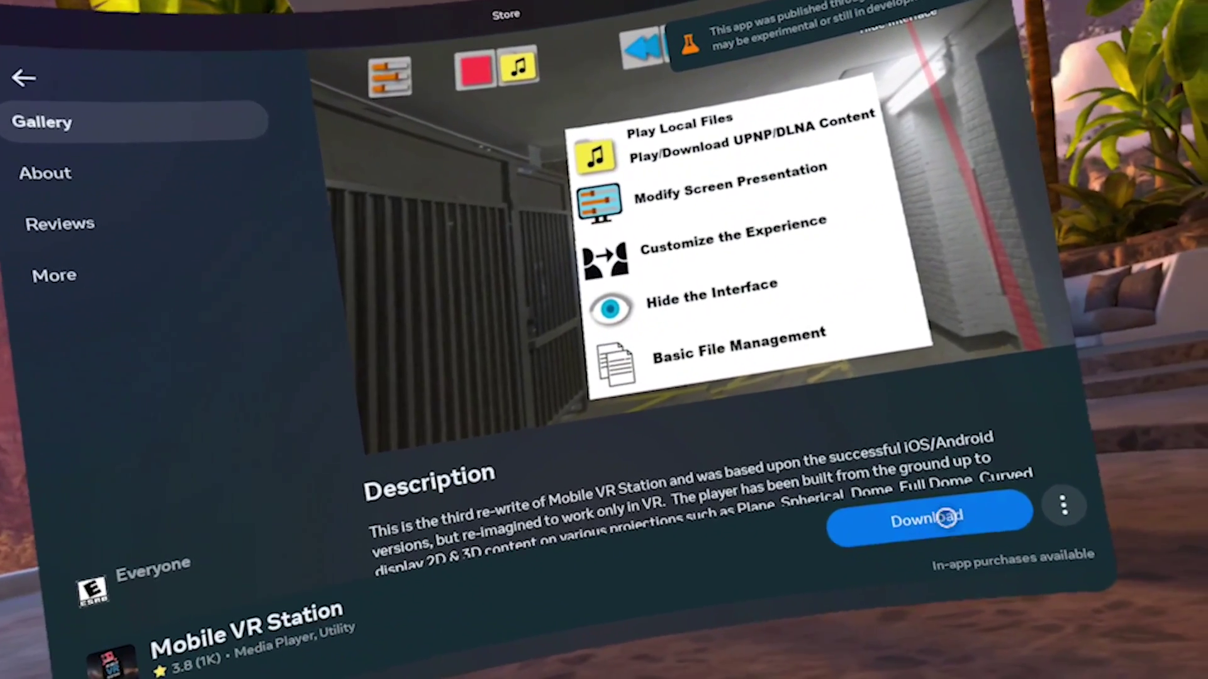
Start the Mobile VR Station download from its Store page.
{"action": "left_click", "coordinate": [929, 518]}
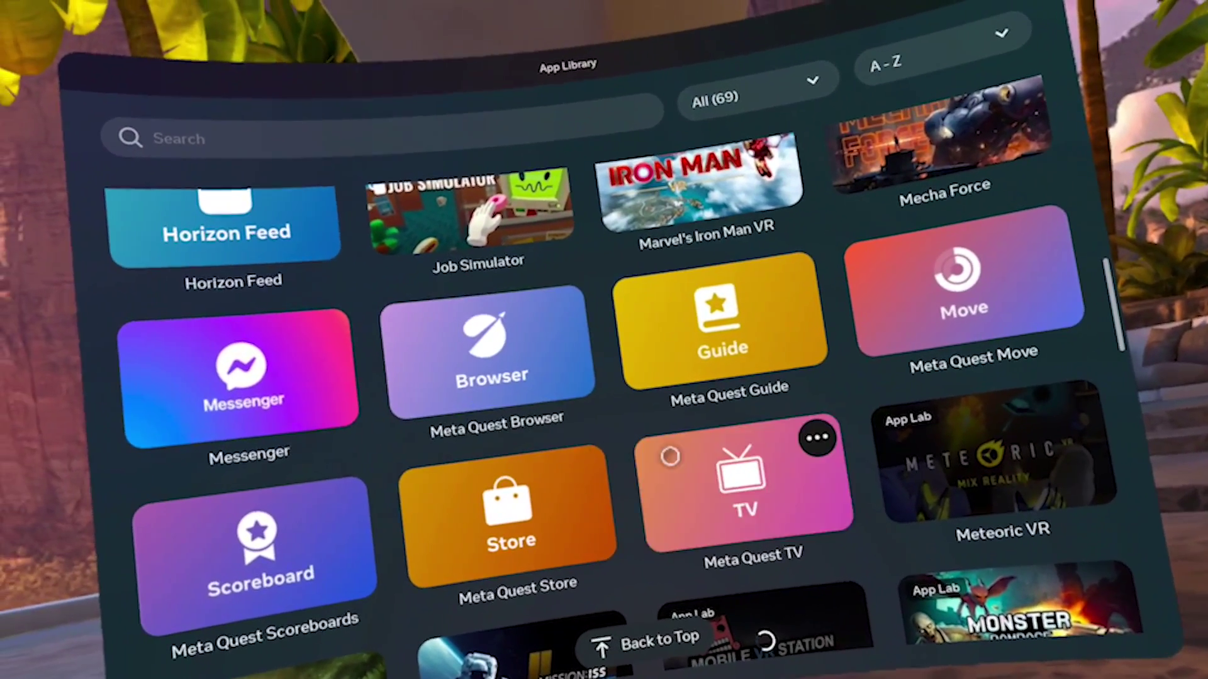
{"action": "scroll", "coordinate": [637, 445], "scroll_direction": "down", "scroll_amount": 3}
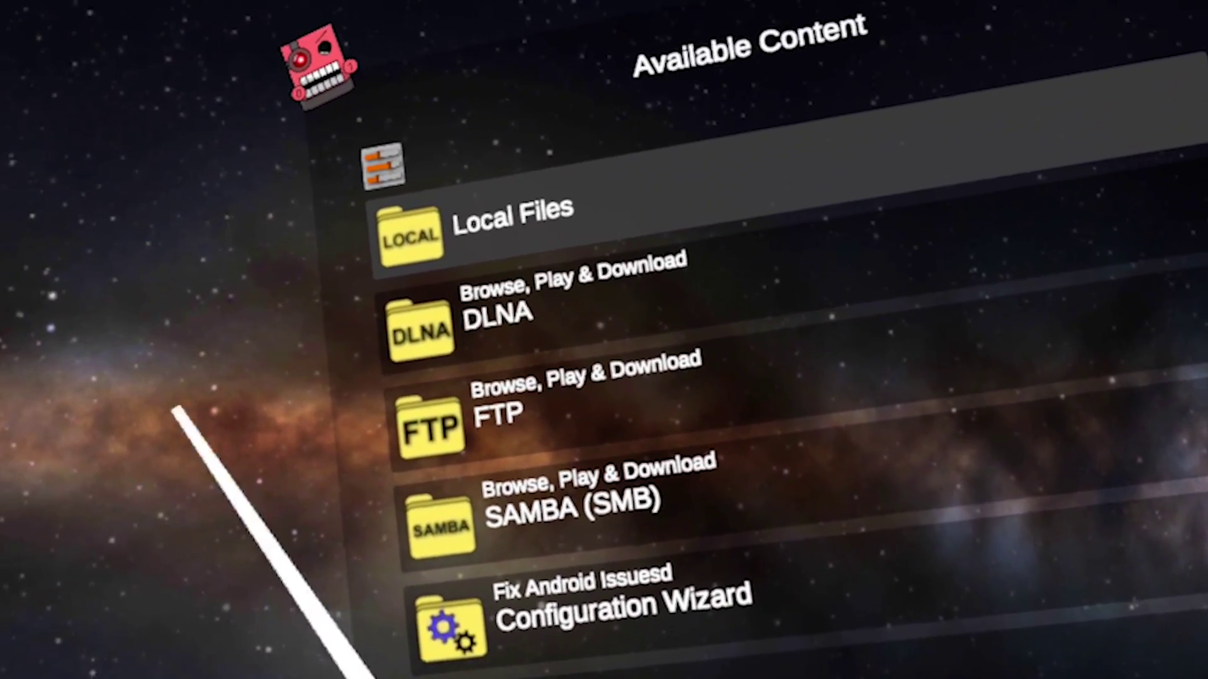
Open Local Files > All Folders > Android > data, then start Scoped Storage Step 1: Request Access.
{"action": "left_click", "coordinate": [455, 244]}
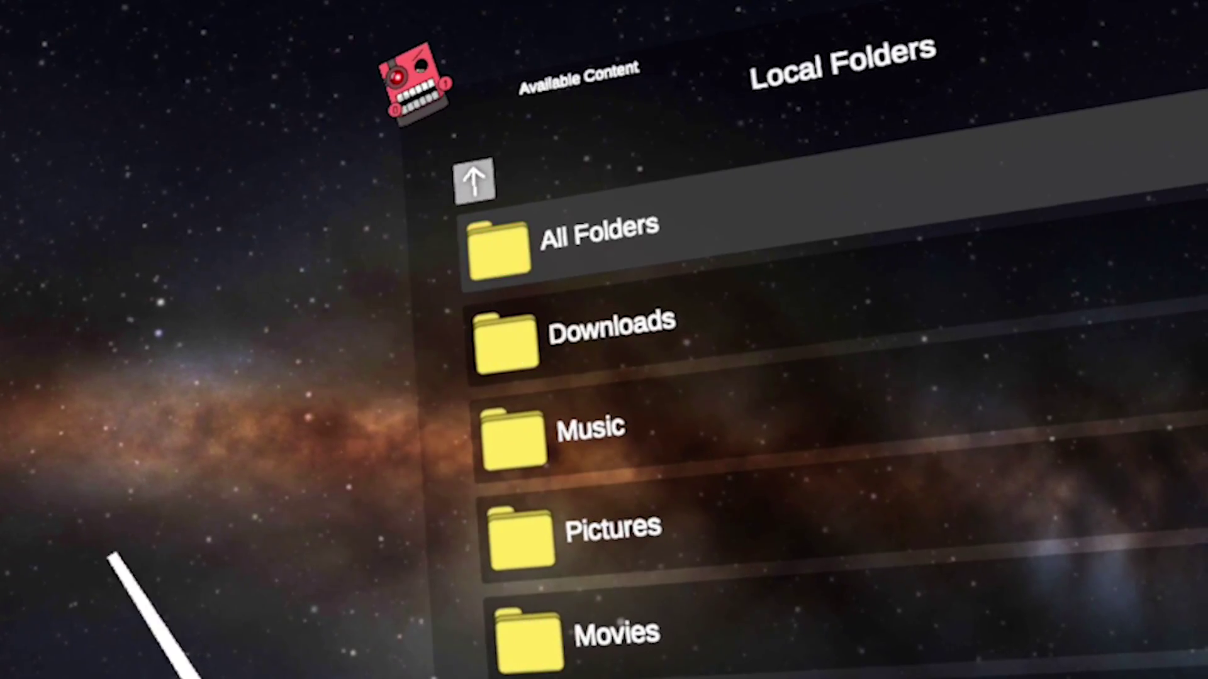
{"action": "left_click", "coordinate": [503, 273]}
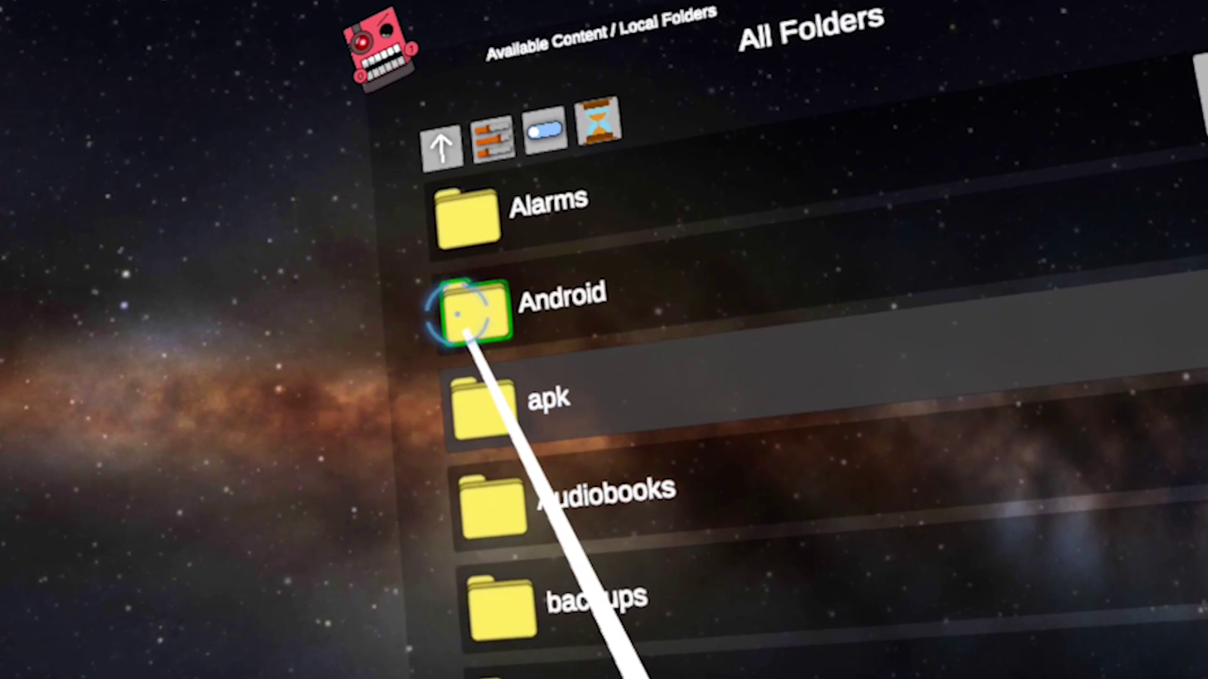
{"action": "left_click", "coordinate": [458, 311]}
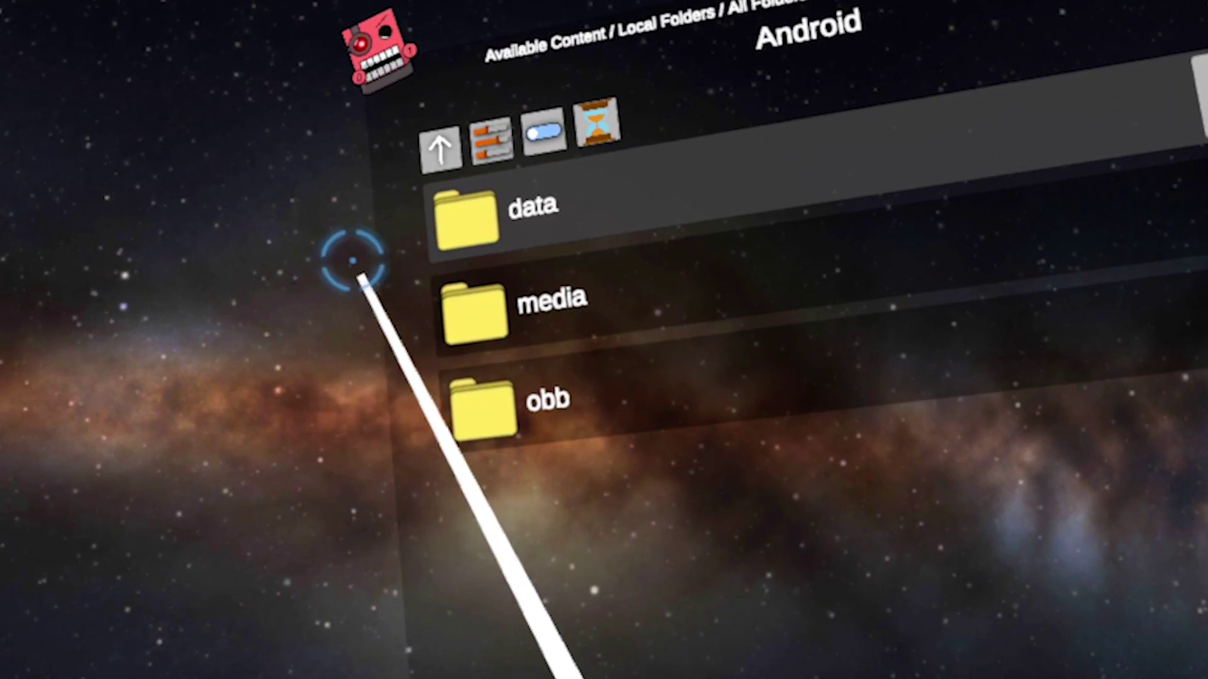
{"action": "left_click", "coordinate": [458, 227]}
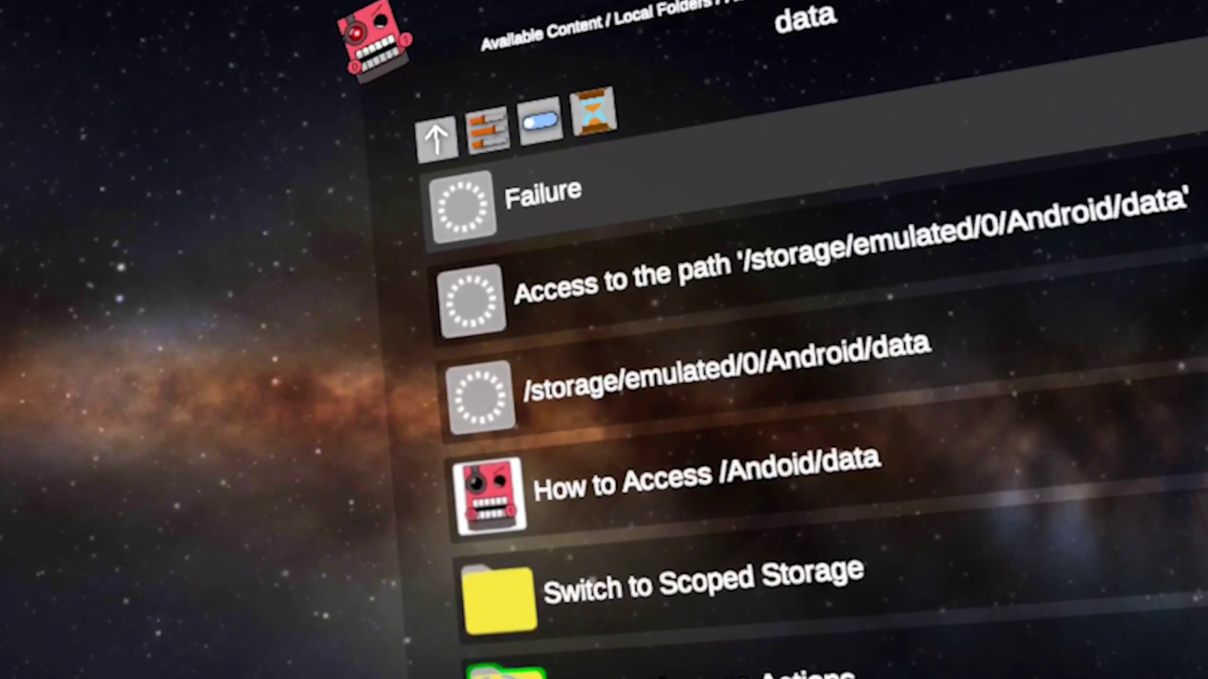
{"action": "left_click", "coordinate": [703, 586]}
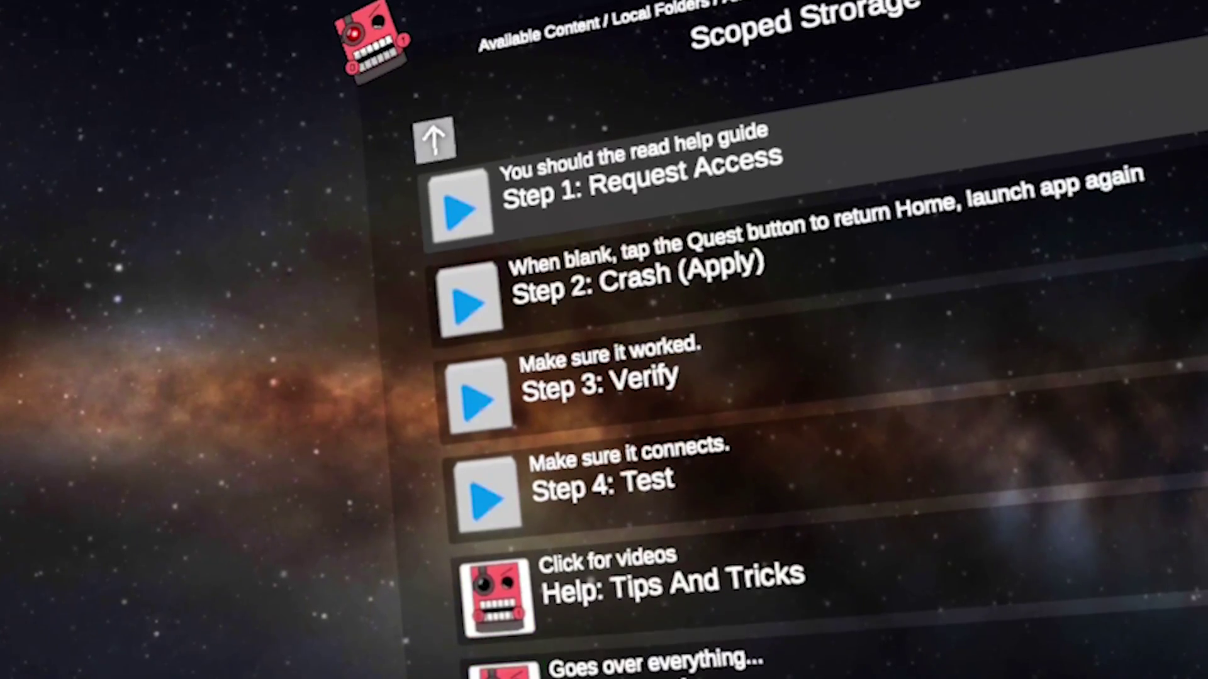
{"action": "left_click", "coordinate": [458, 211]}
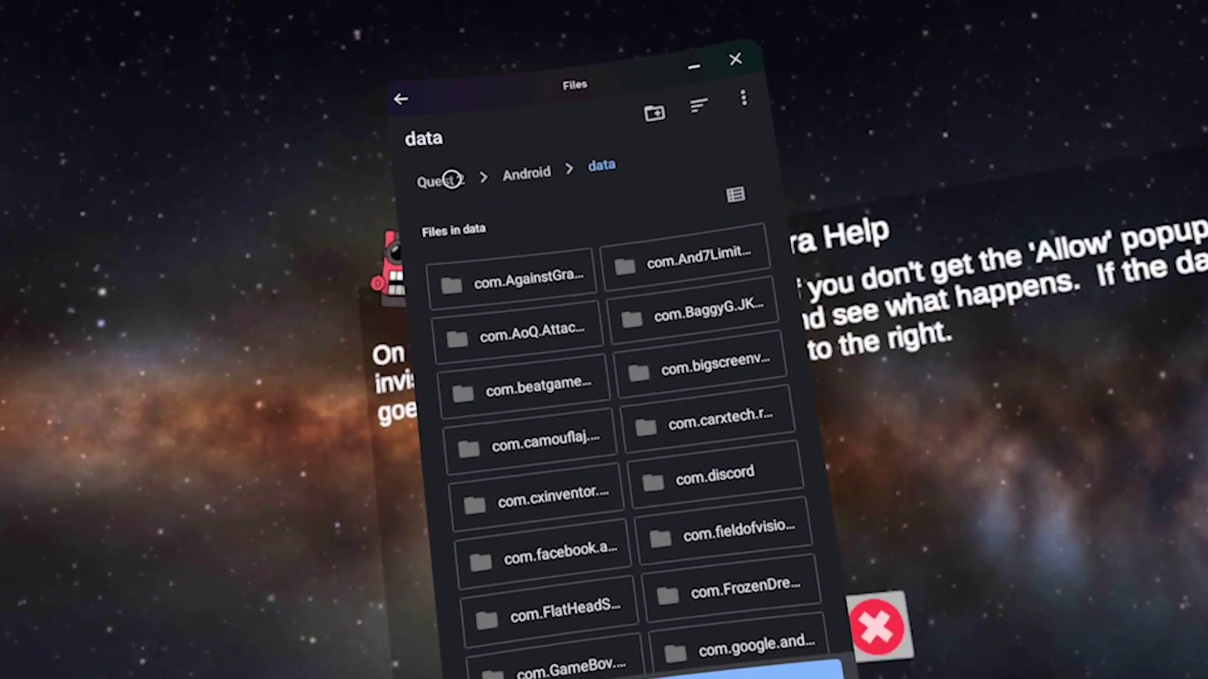
Go back up to the Quest 2 storage root via its breadcrumb.
{"action": "left_click", "coordinate": [444, 178]}
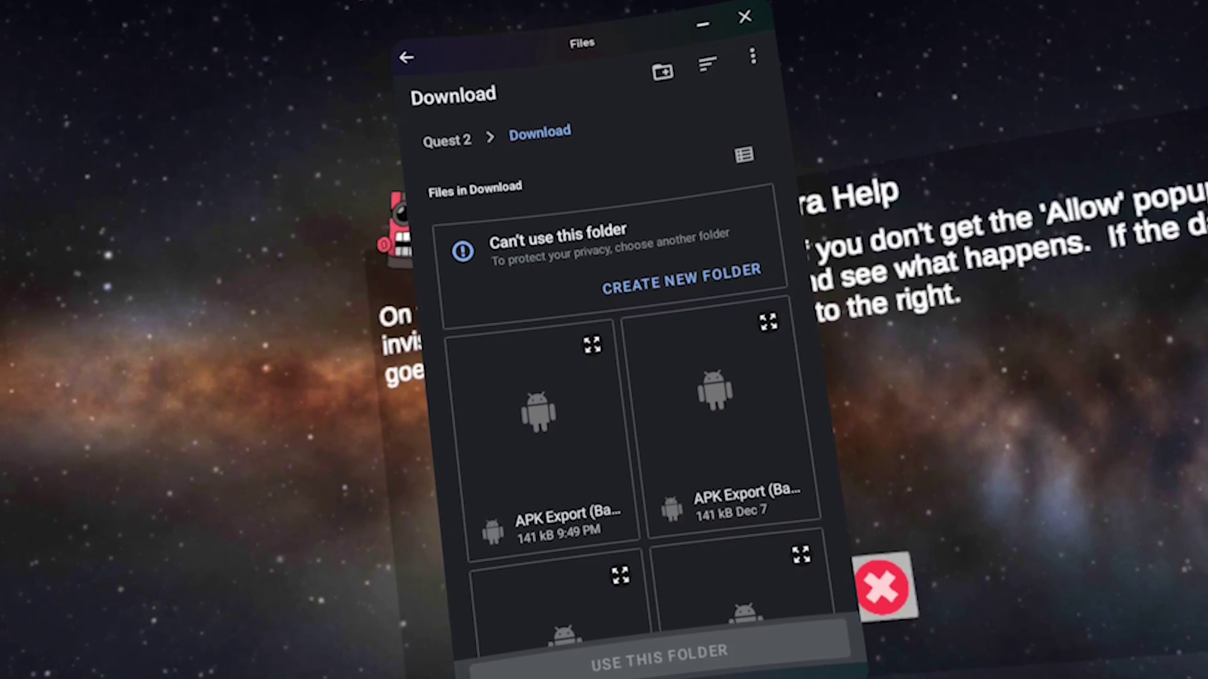
{"action": "scroll", "coordinate": [458, 410], "scroll_direction": "down", "scroll_amount": 2}
{"action": "scroll", "coordinate": [458, 405], "scroll_direction": "down", "scroll_amount": 2}
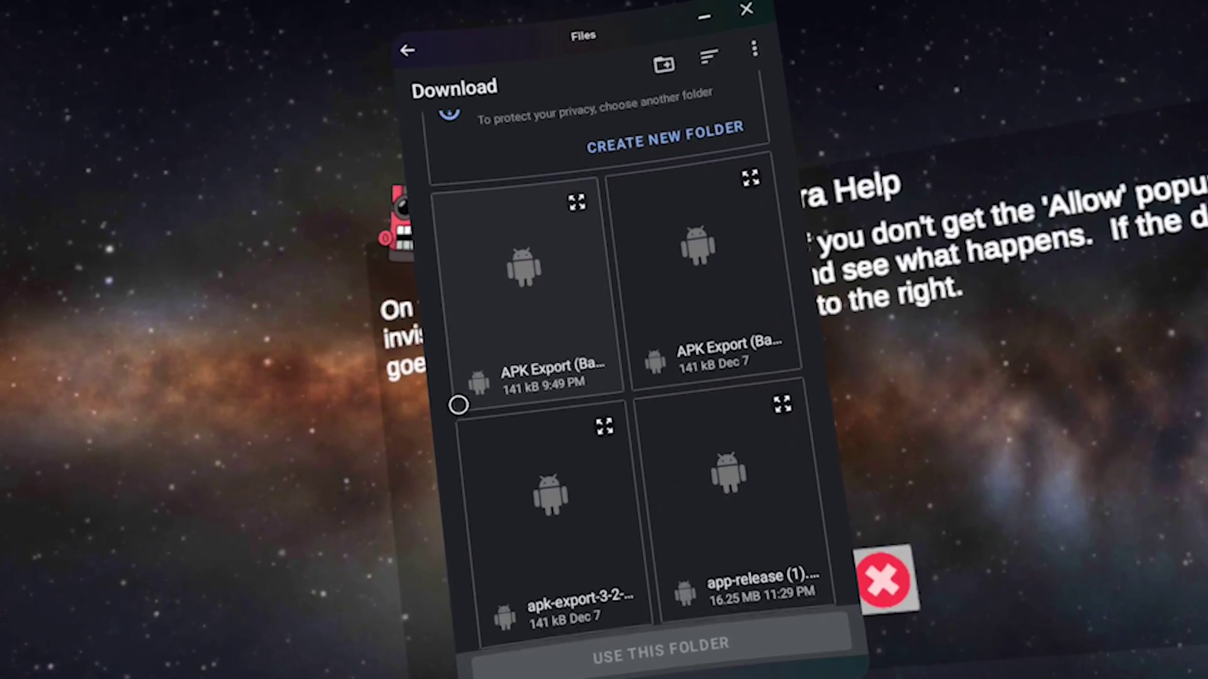
{"action": "scroll", "coordinate": [457, 405], "scroll_direction": "down", "scroll_amount": 1}
{"action": "scroll", "coordinate": [453, 415], "scroll_direction": "down", "scroll_amount": 1}
{"action": "scroll", "coordinate": [440, 421], "scroll_direction": "down", "scroll_amount": 1}
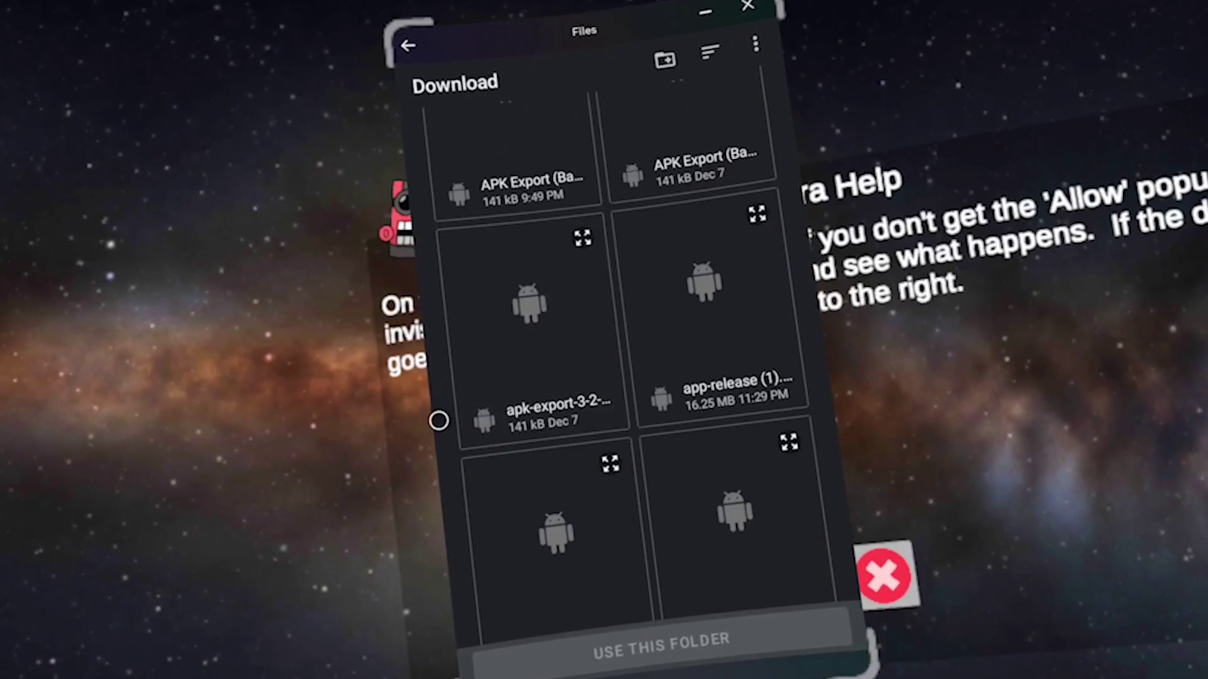
{"action": "scroll", "coordinate": [442, 421], "scroll_direction": "down", "scroll_amount": 3}
{"action": "scroll", "coordinate": [443, 421], "scroll_direction": "up", "scroll_amount": 2}
{"action": "scroll", "coordinate": [444, 422], "scroll_direction": "up", "scroll_amount": 1}
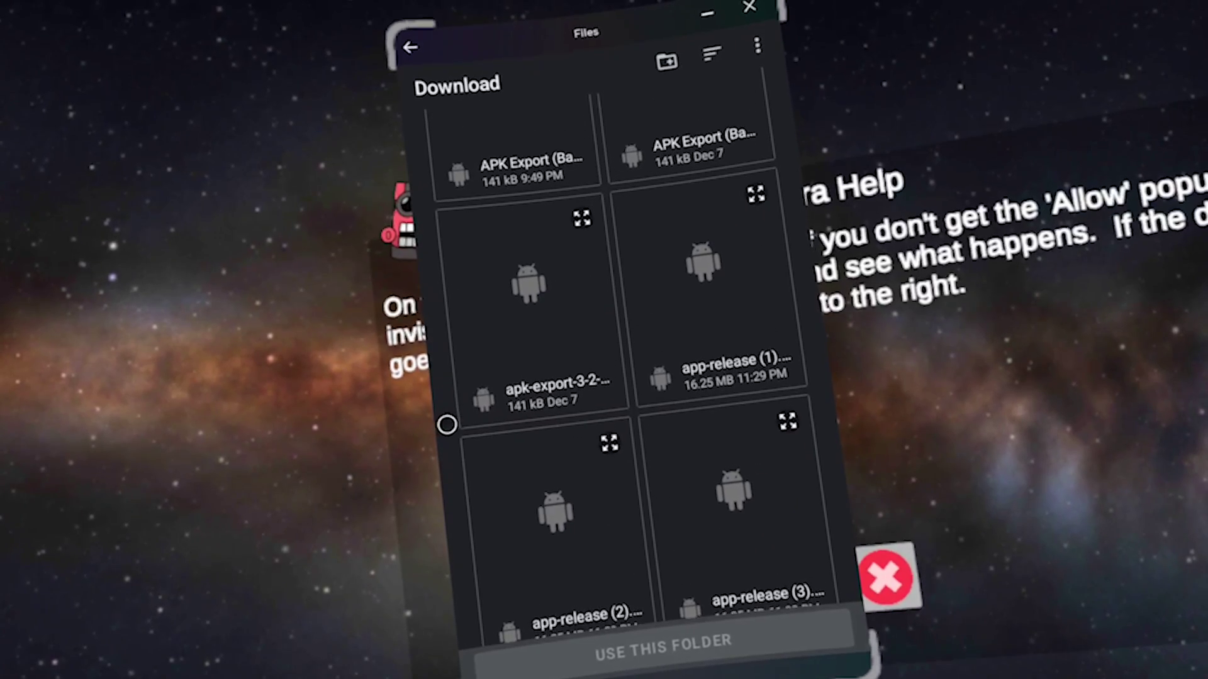
{"action": "scroll", "coordinate": [443, 420], "scroll_direction": "up", "scroll_amount": 2}
{"action": "scroll", "coordinate": [444, 420], "scroll_direction": "up", "scroll_amount": 1}
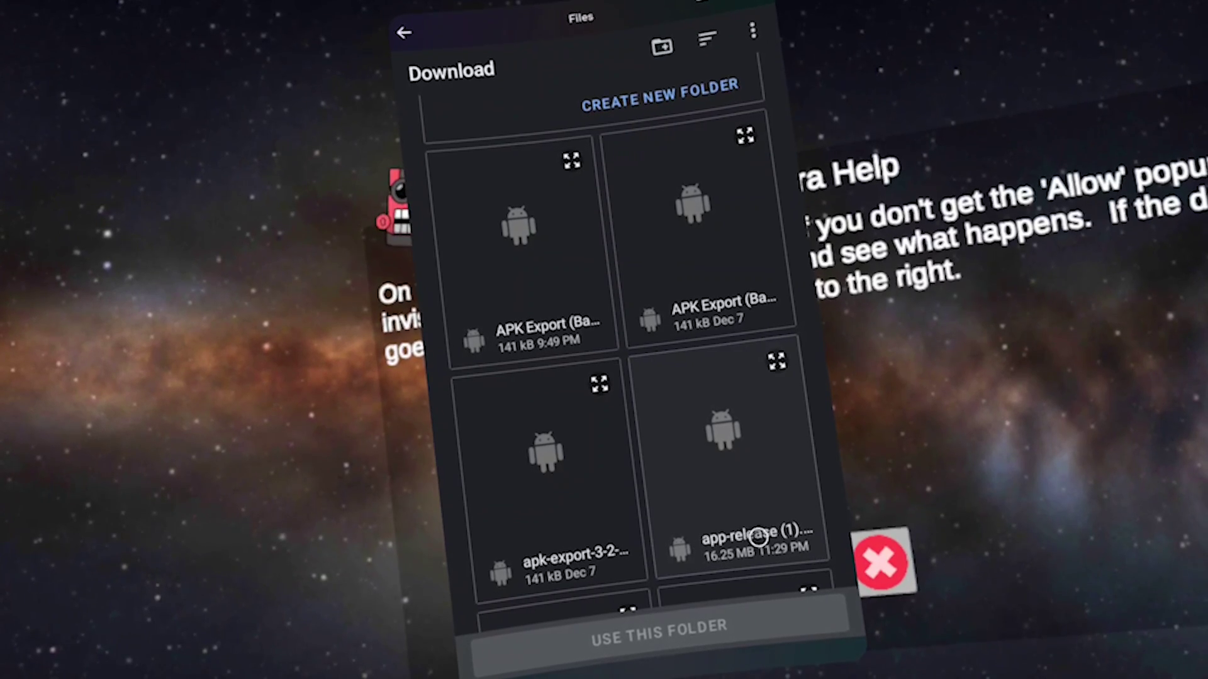
Install the app-release APK past the unknown-apps warning and dismiss the completion notice.
{"action": "left_click", "coordinate": [777, 358]}
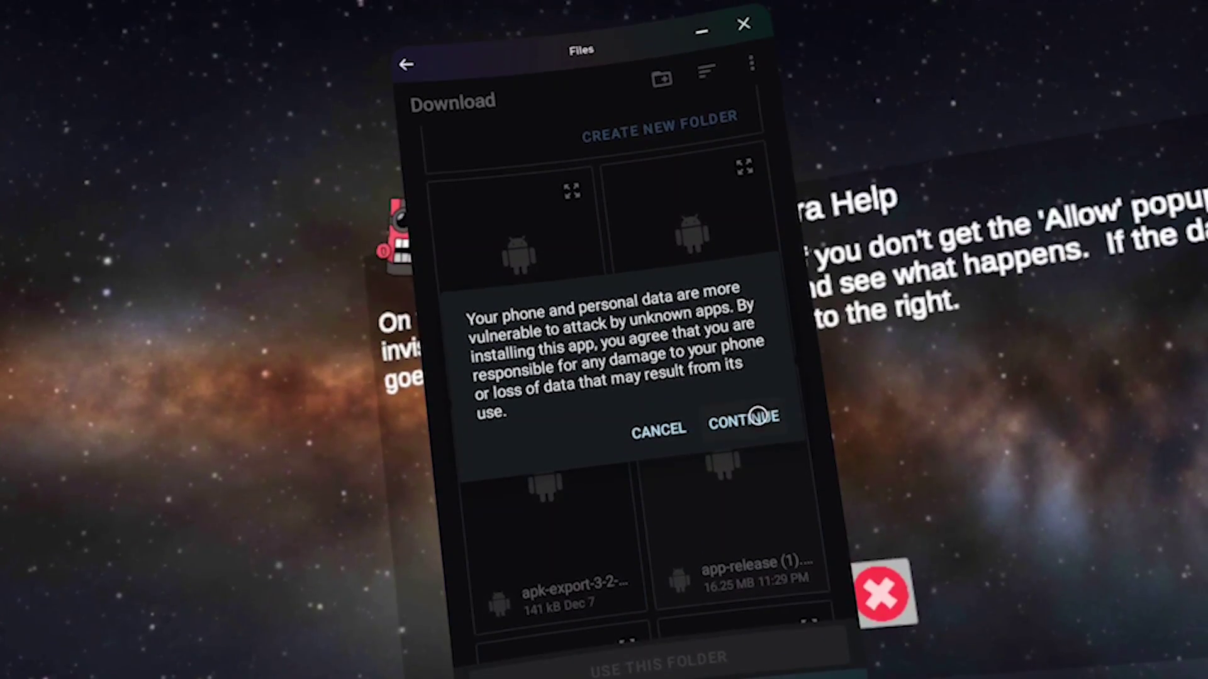
{"action": "left_click", "coordinate": [757, 414]}
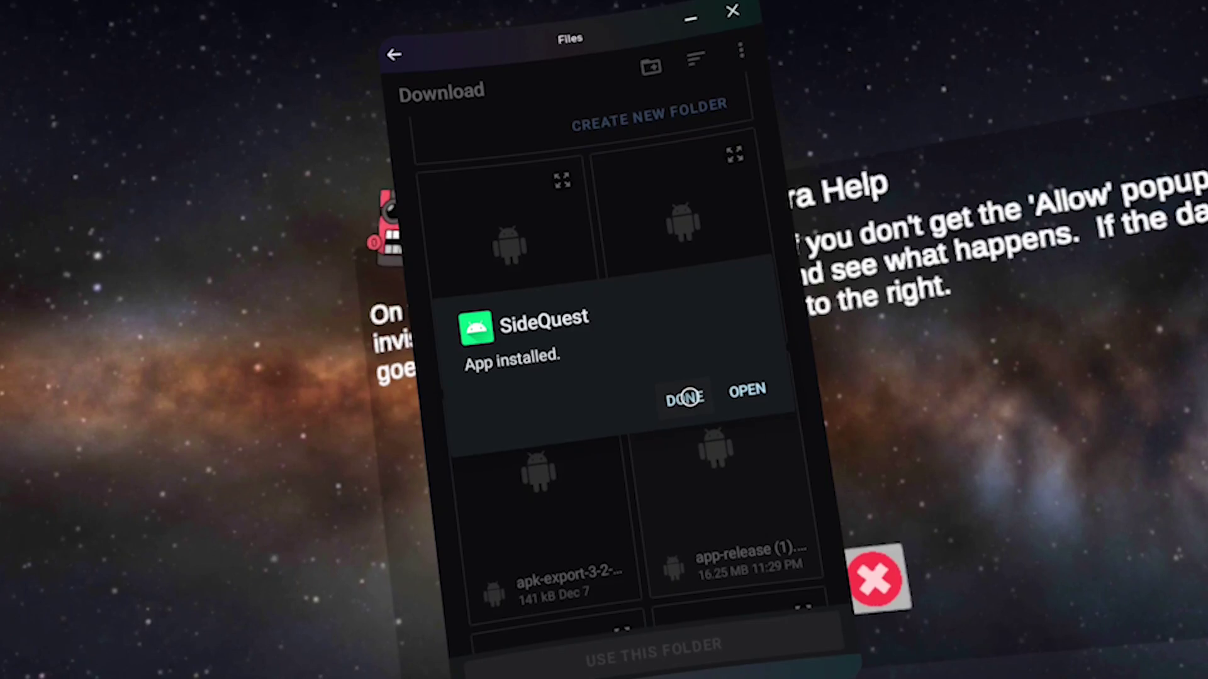
{"action": "left_click", "coordinate": [686, 392]}
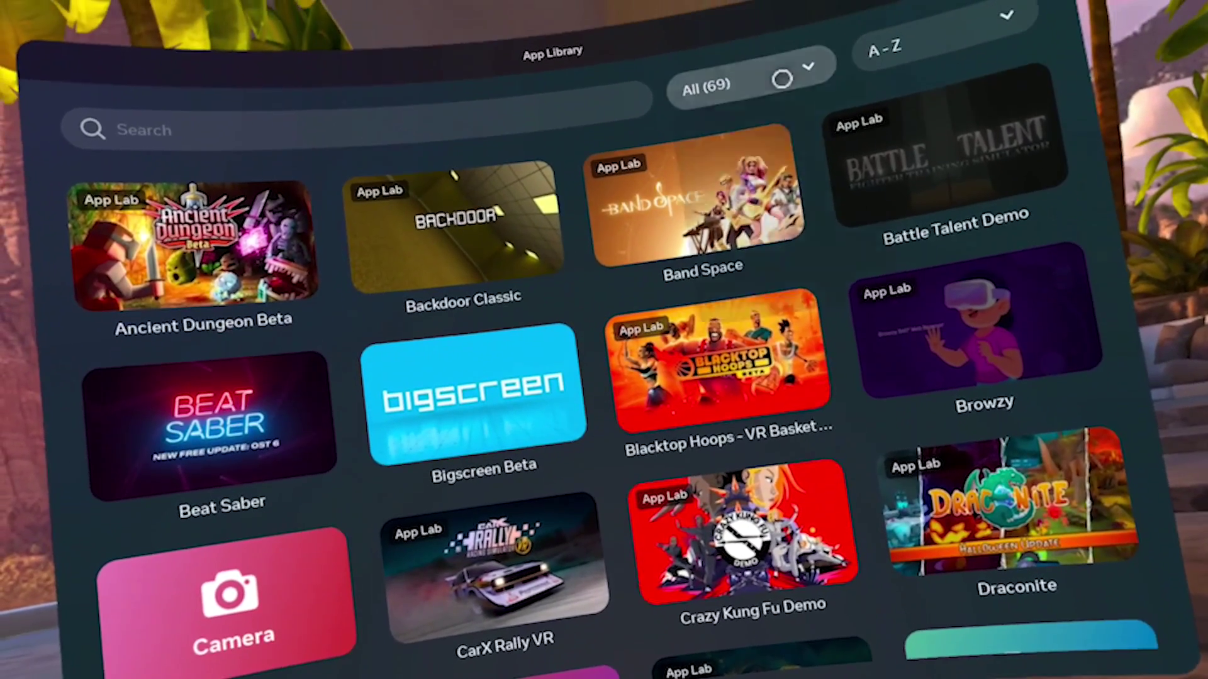
Filter the App Library to show only Unknown sources apps.
{"action": "left_click", "coordinate": [781, 80]}
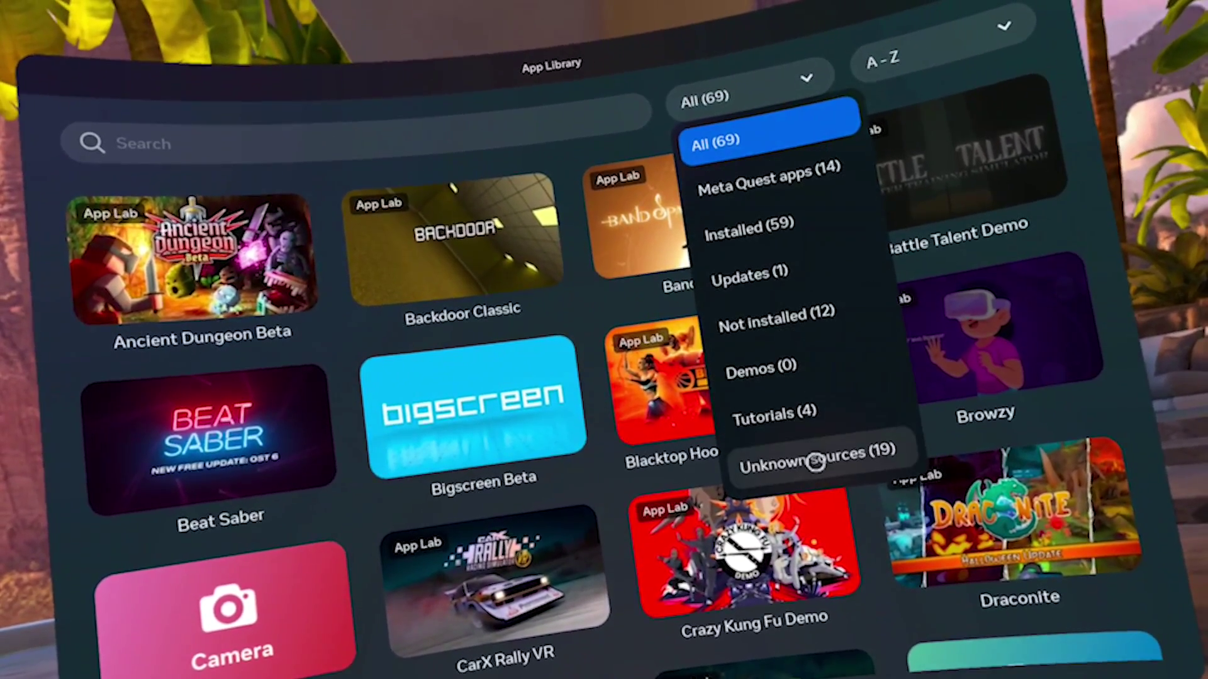
{"action": "left_click", "coordinate": [817, 462]}
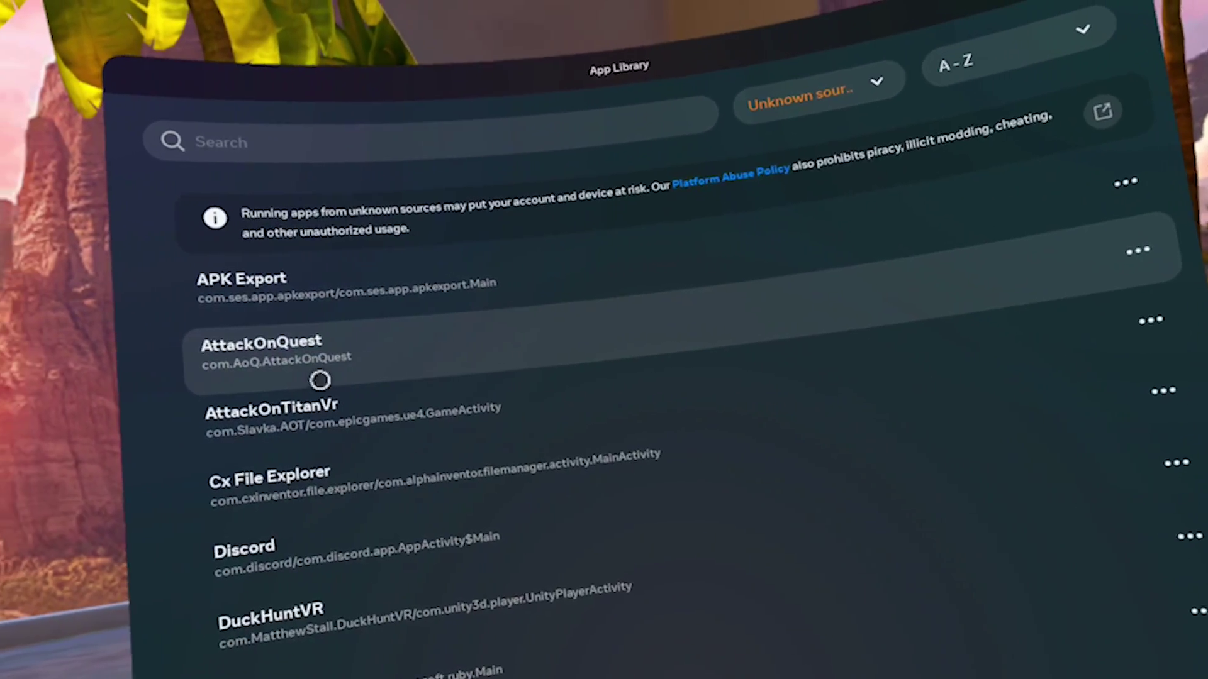
{"action": "scroll", "coordinate": [346, 350], "scroll_direction": "down", "scroll_amount": 2}
{"action": "scroll", "coordinate": [345, 391], "scroll_direction": "down", "scroll_amount": 2}
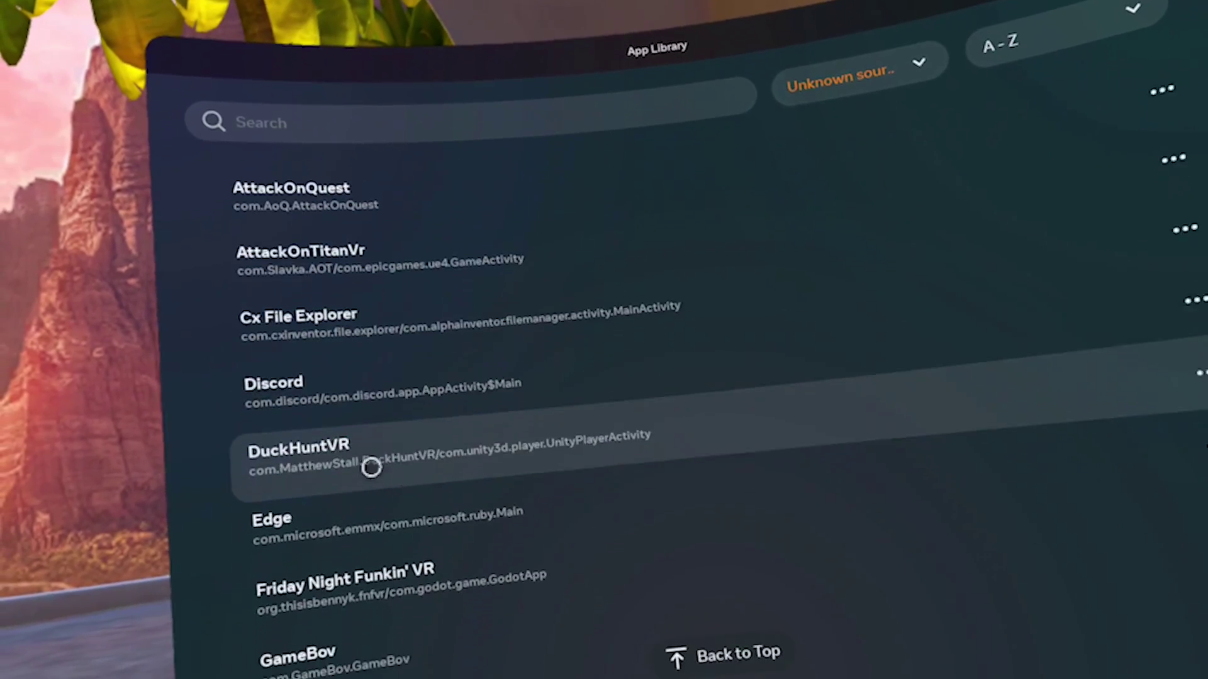
{"action": "scroll", "coordinate": [369, 463], "scroll_direction": "down", "scroll_amount": 1}
{"action": "scroll", "coordinate": [380, 493], "scroll_direction": "down", "scroll_amount": 1}
{"action": "scroll", "coordinate": [389, 503], "scroll_direction": "down", "scroll_amount": 2}
{"action": "scroll", "coordinate": [391, 498], "scroll_direction": "down", "scroll_amount": 2}
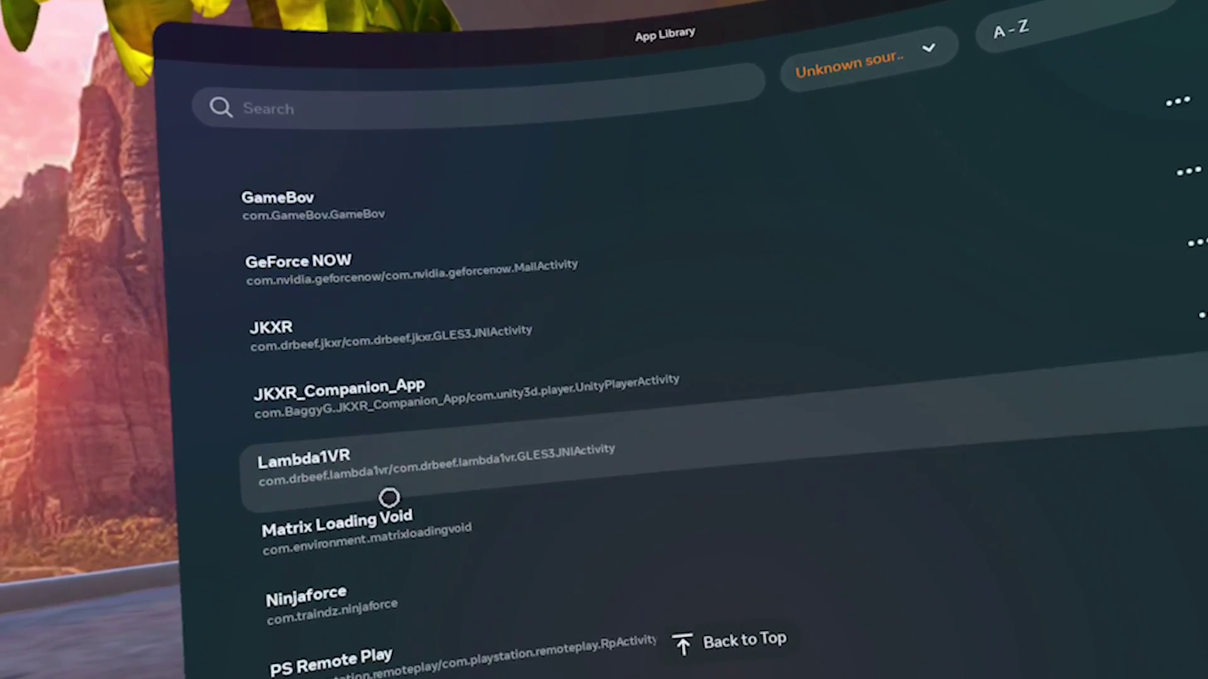
{"action": "scroll", "coordinate": [389, 499], "scroll_direction": "down", "scroll_amount": 2}
{"action": "scroll", "coordinate": [388, 497], "scroll_direction": "down", "scroll_amount": 1}
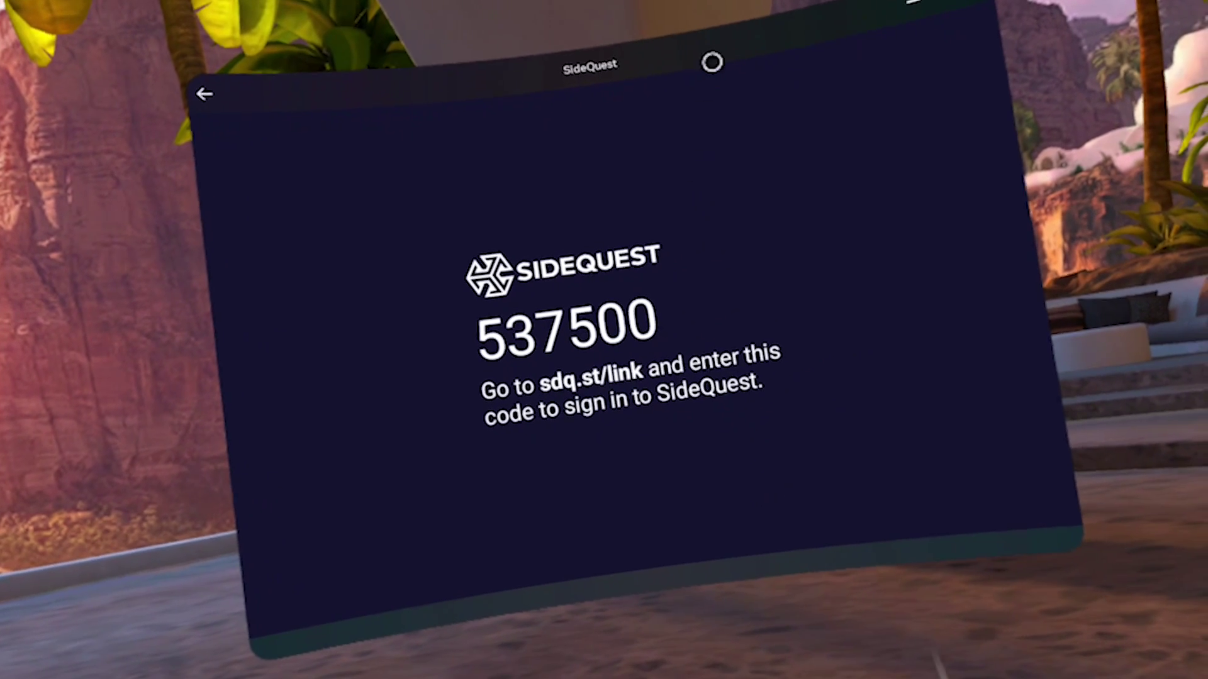
Move the SideQuest code window aside, show all 69 apps, and launch Meta Quest Browser.
{"action": "left_click_drag", "start_coordinate": [731, 54], "coordinate": [609, 34]}
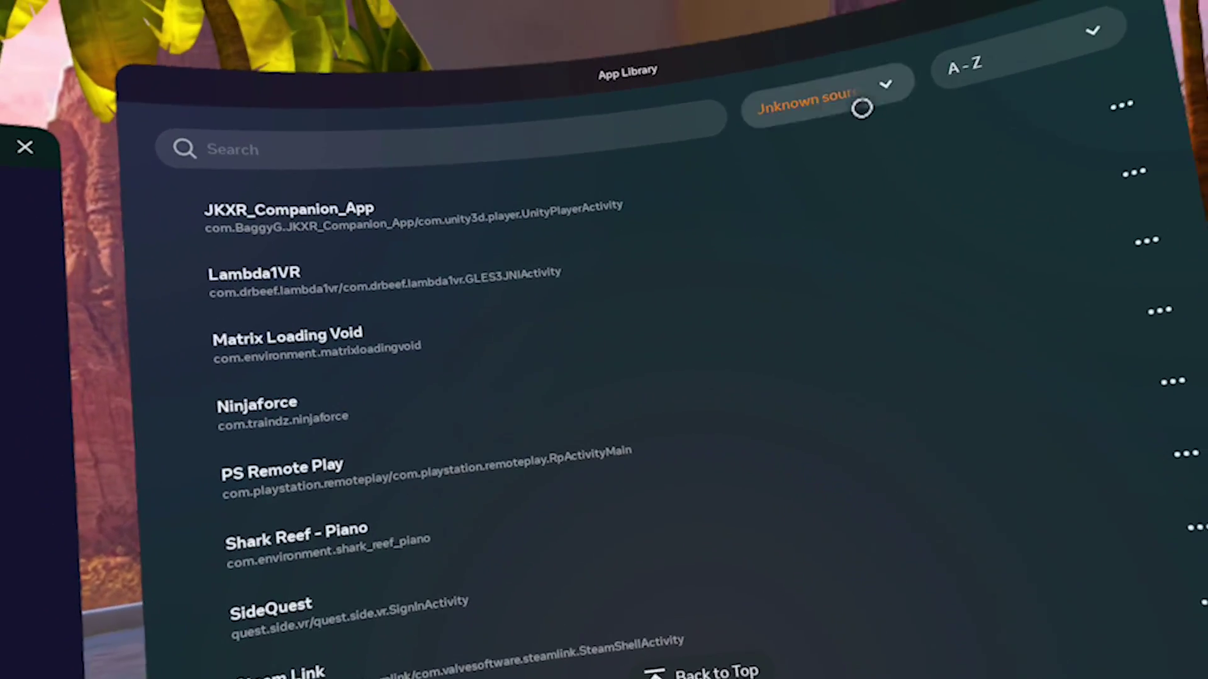
{"action": "left_click", "coordinate": [804, 158]}
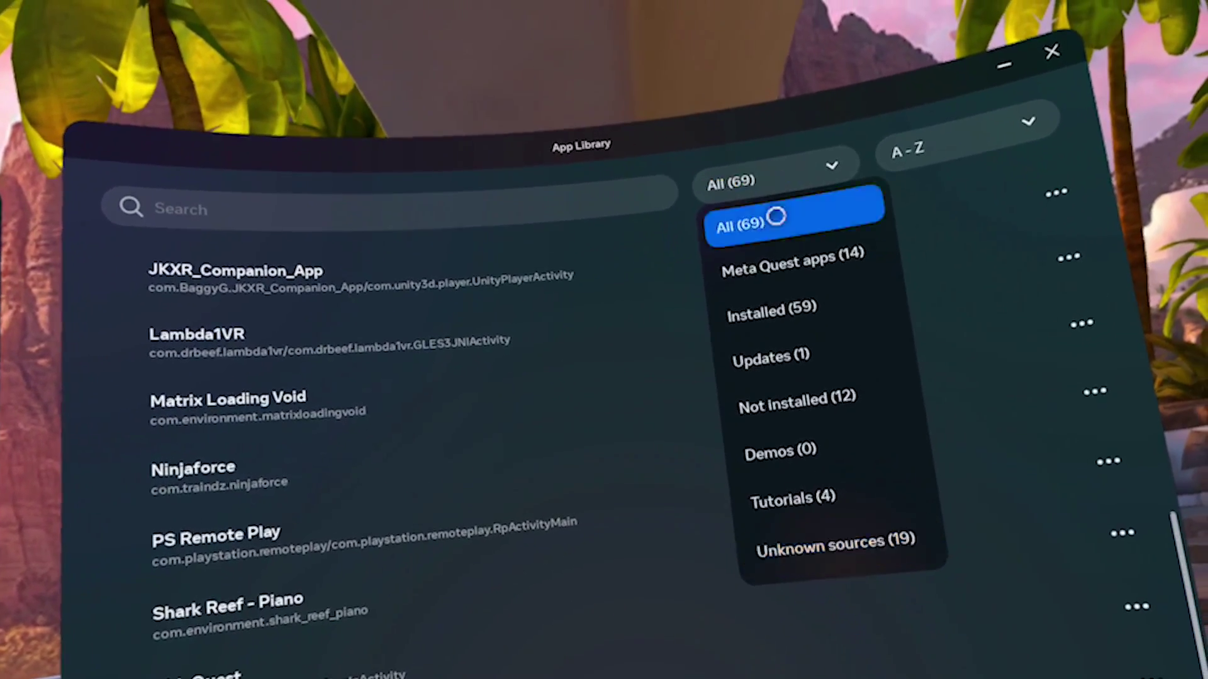
{"action": "left_click", "coordinate": [776, 215]}
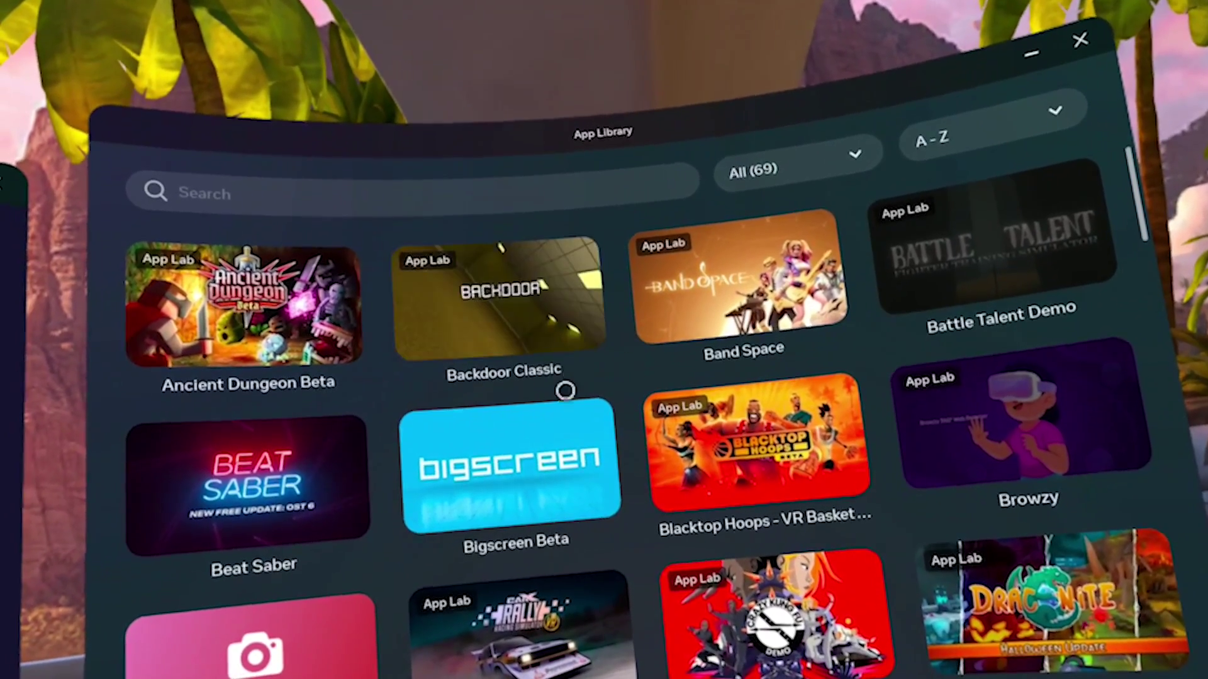
{"action": "scroll", "coordinate": [591, 409], "scroll_direction": "down", "scroll_amount": 3}
{"action": "scroll", "coordinate": [607, 504], "scroll_direction": "down", "scroll_amount": 4}
{"action": "scroll", "coordinate": [617, 501], "scroll_direction": "down", "scroll_amount": 1}
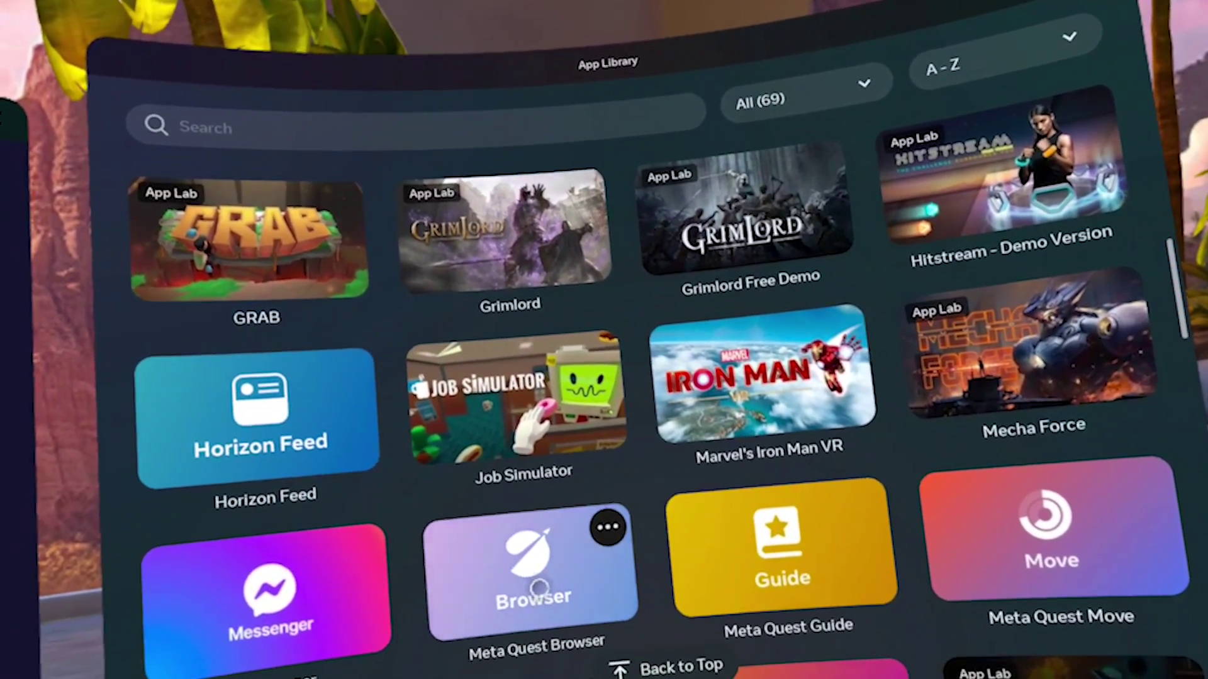
{"action": "left_click", "coordinate": [538, 589]}
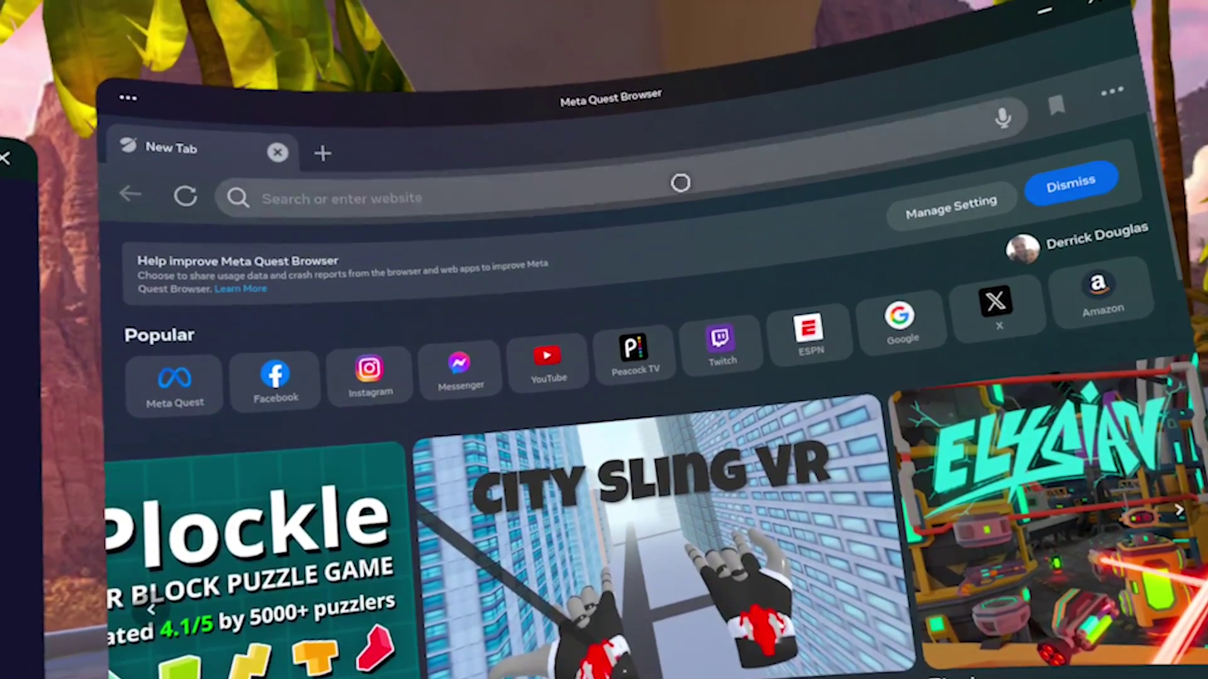
{"action": "left_click", "coordinate": [680, 183]}
{"action": "type", "text": "sdq.s"}
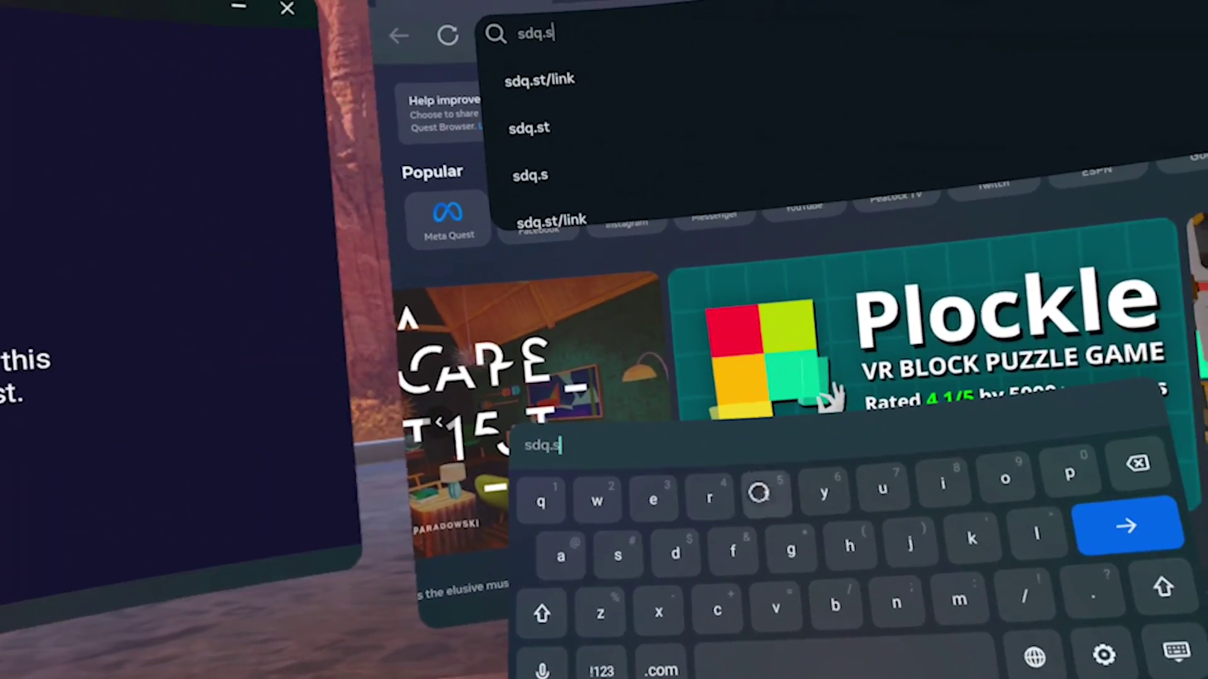
{"action": "type", "text": "t"}
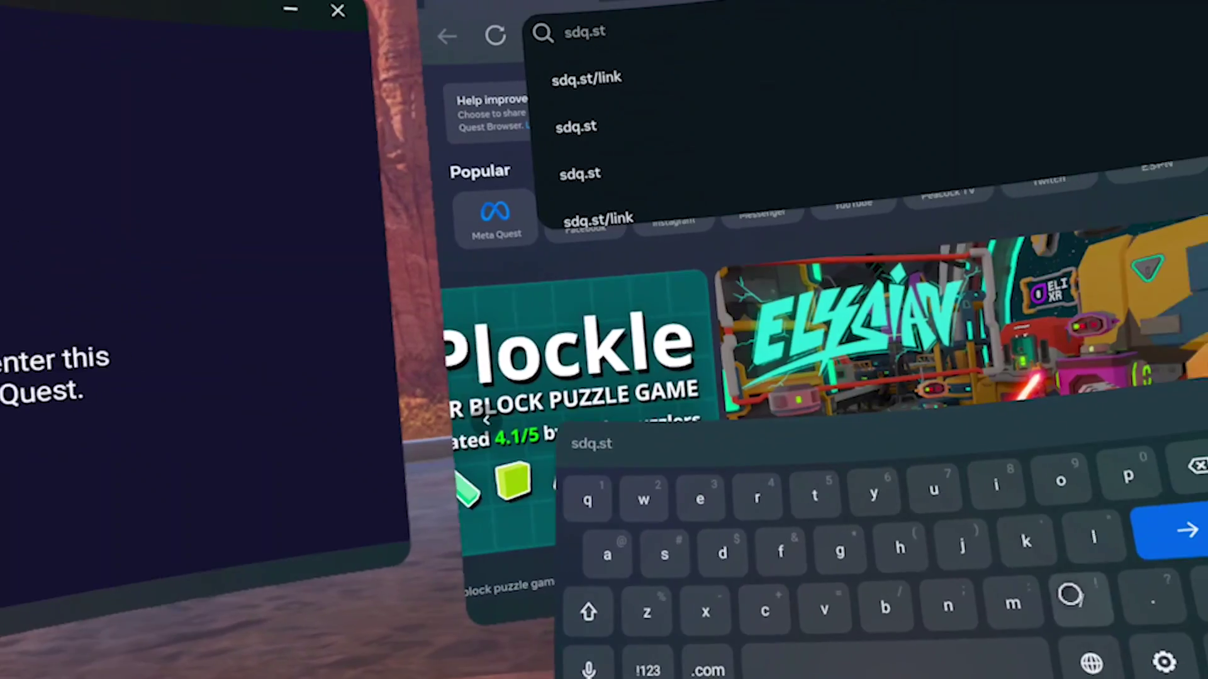
{"action": "type", "text": "/link"}
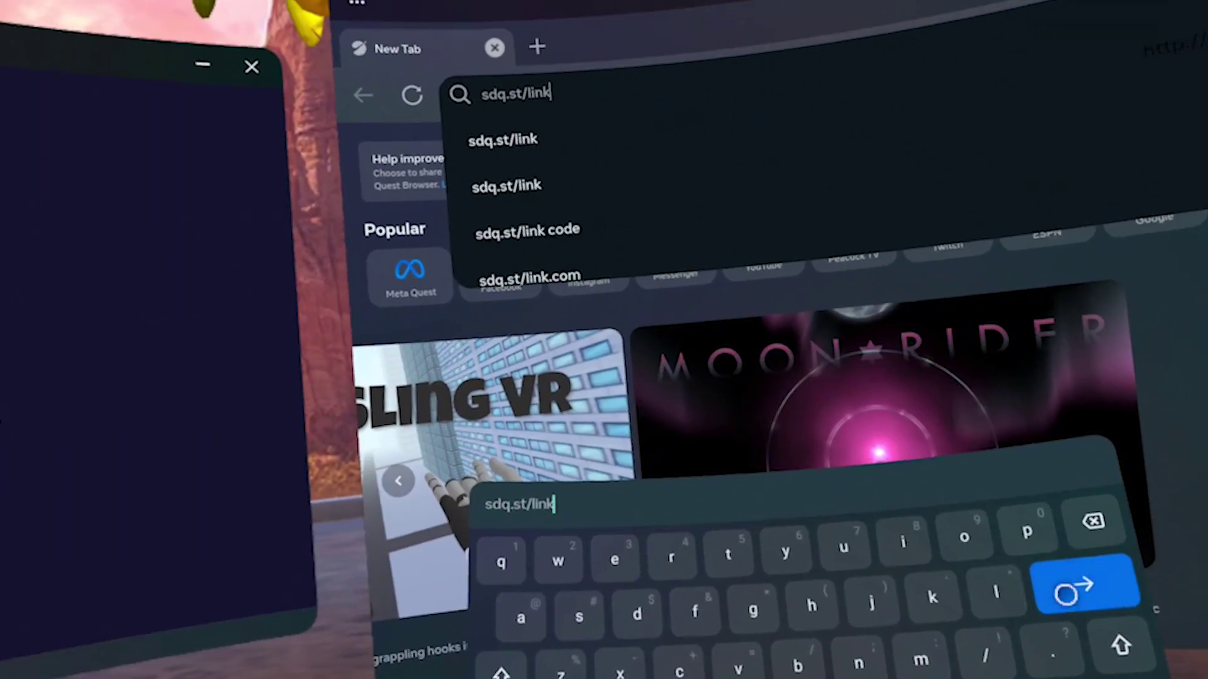
{"action": "key", "text": "Return"}
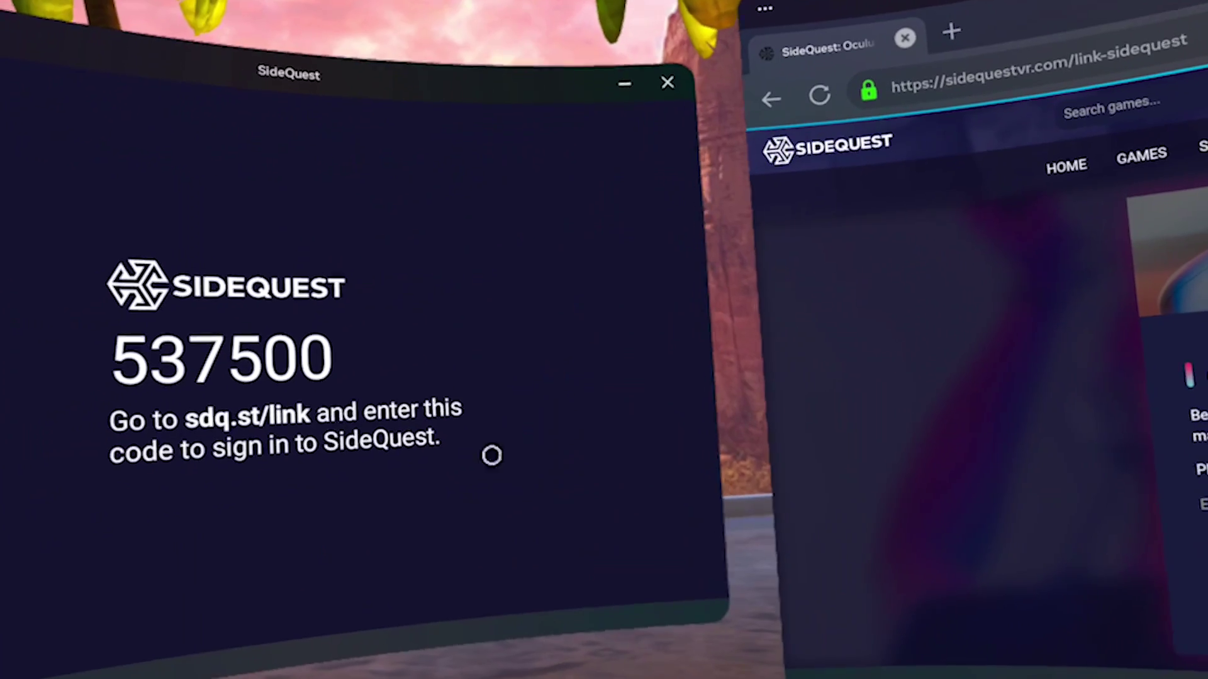
{"action": "type", "text": "53"}
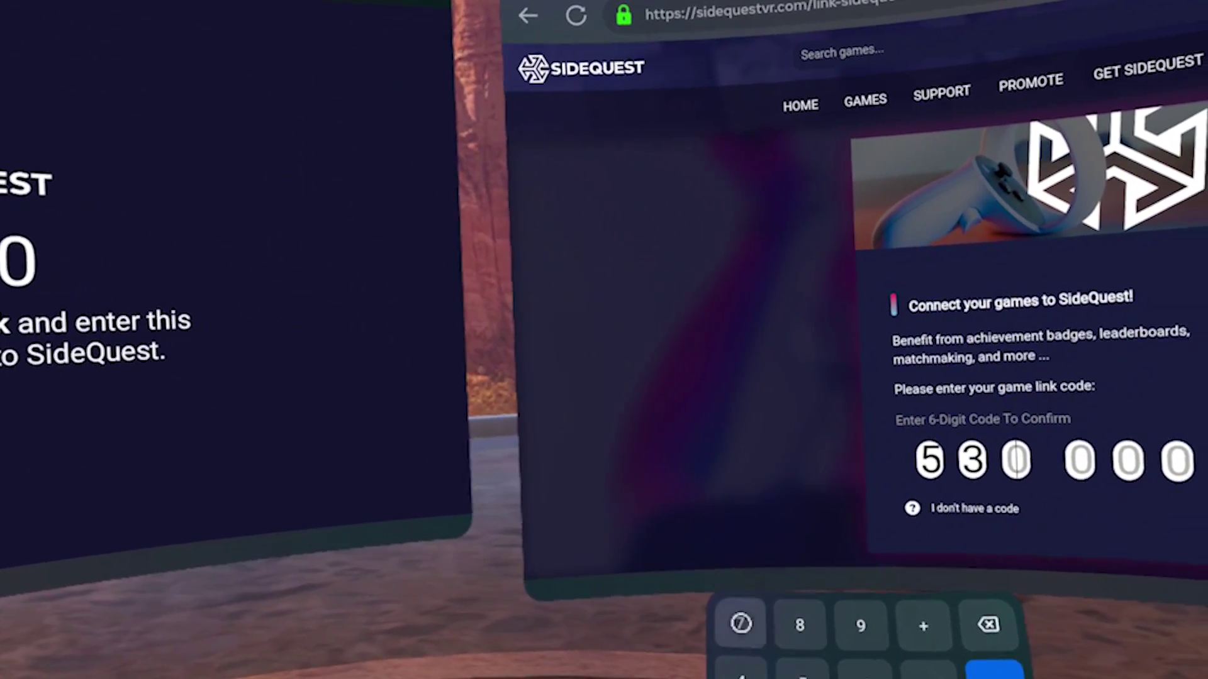
{"action": "left_click", "coordinate": [741, 624]}
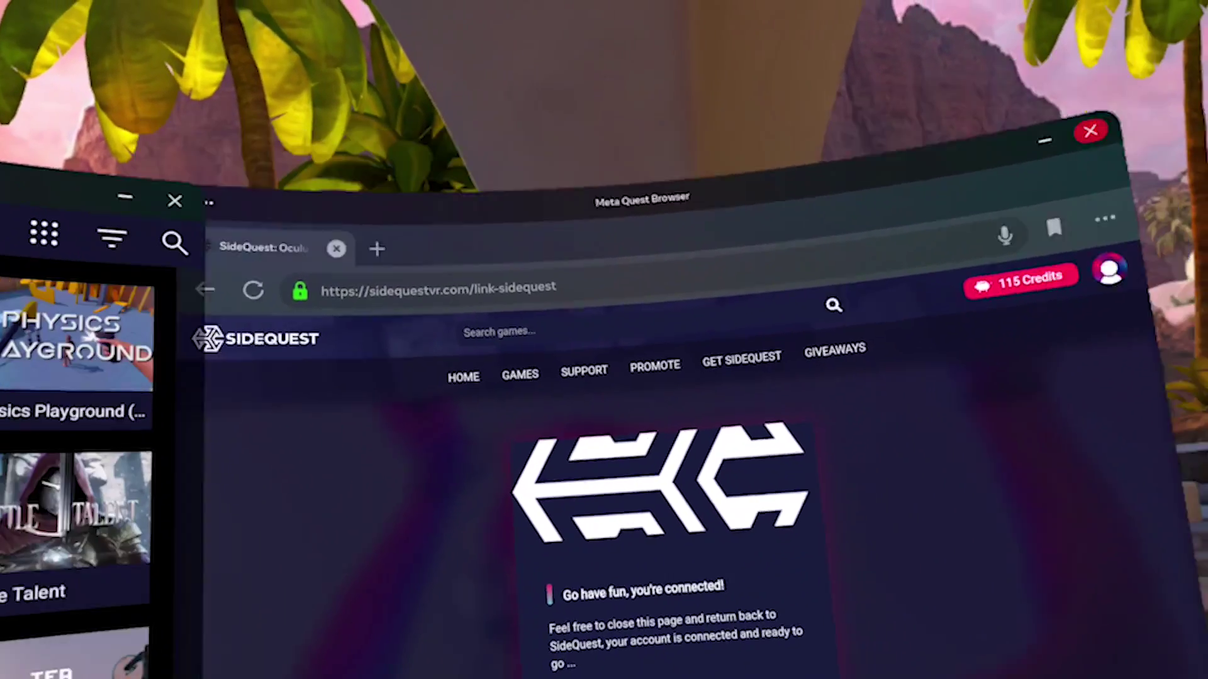
Close the browser and allow SideQuest access to photos and media.
{"action": "left_click", "coordinate": [1091, 131]}
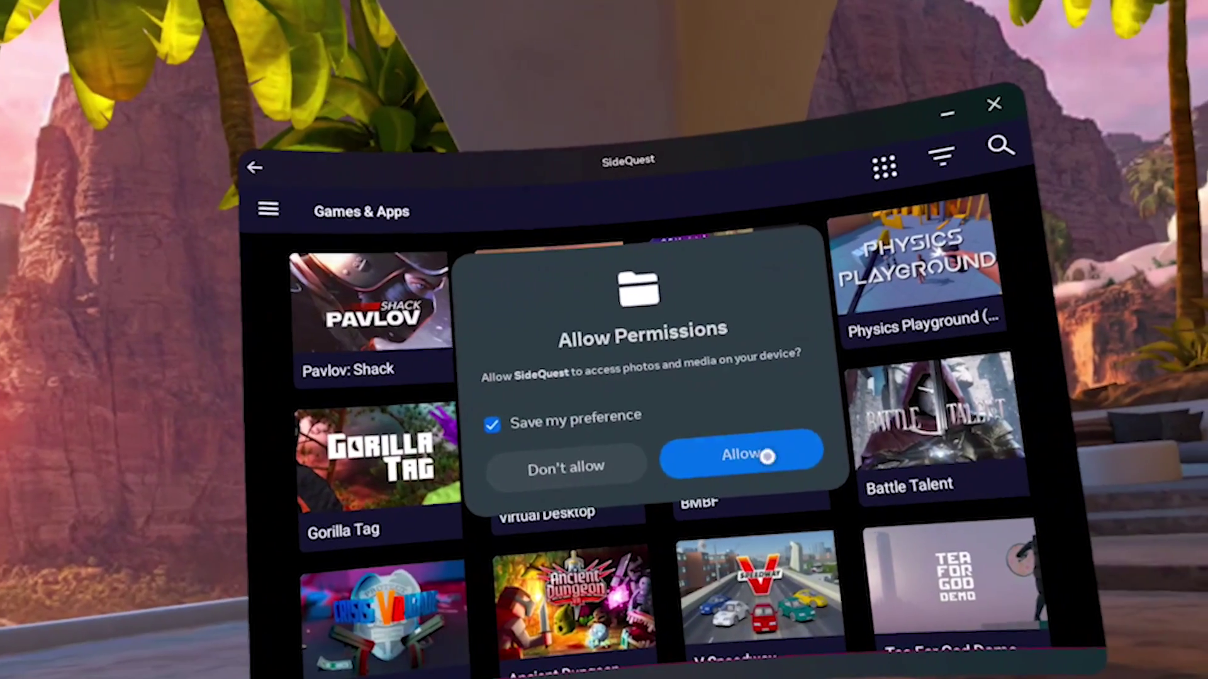
{"action": "left_click", "coordinate": [767, 456]}
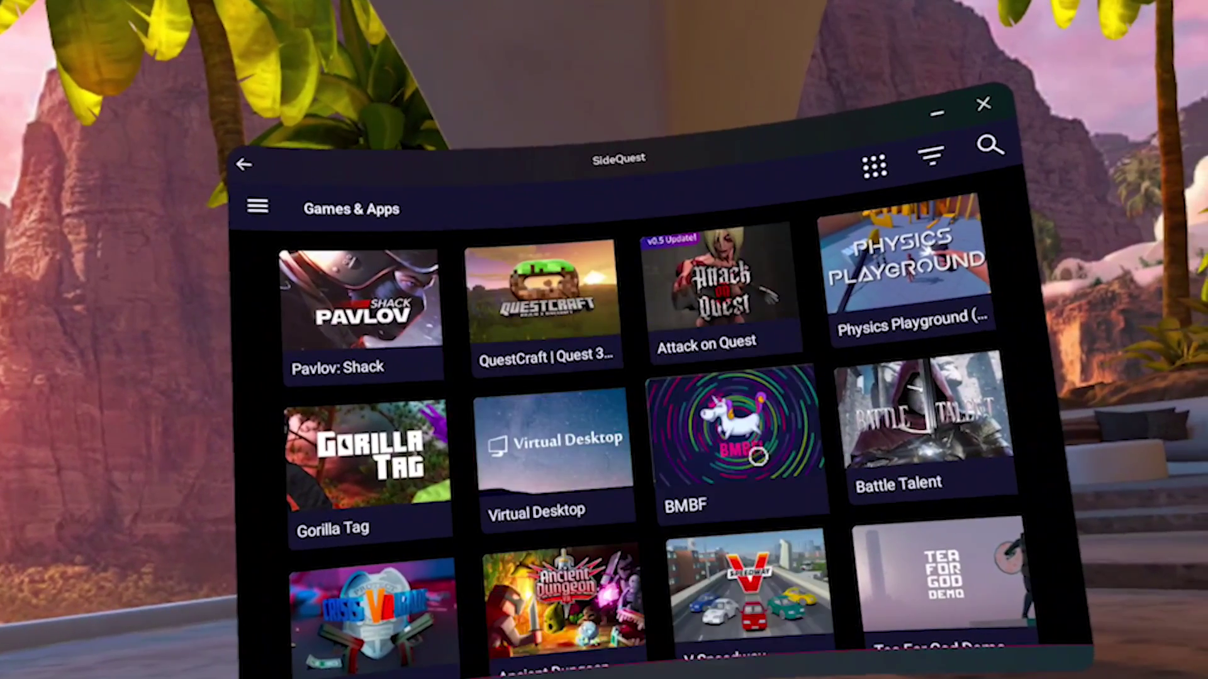